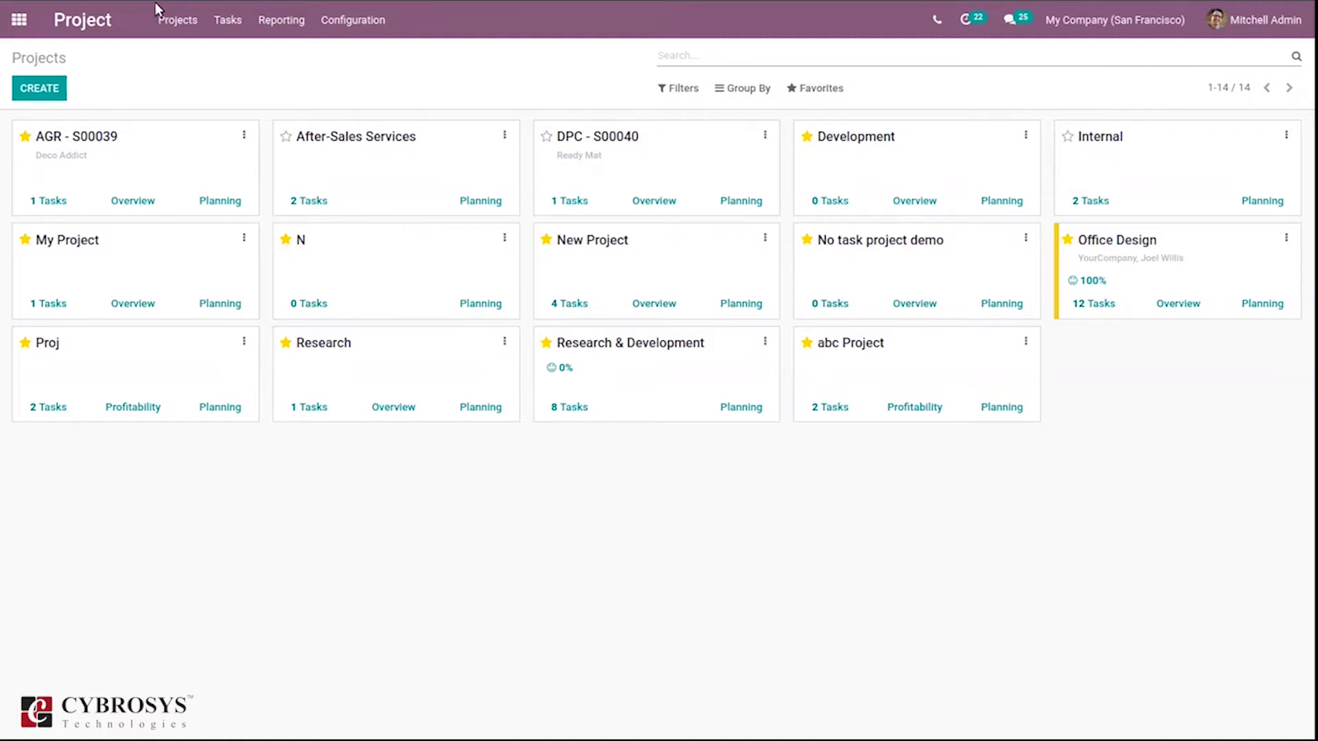
Review the task and time management options in the Project settings, and return to the projects overview
click(337, 27)
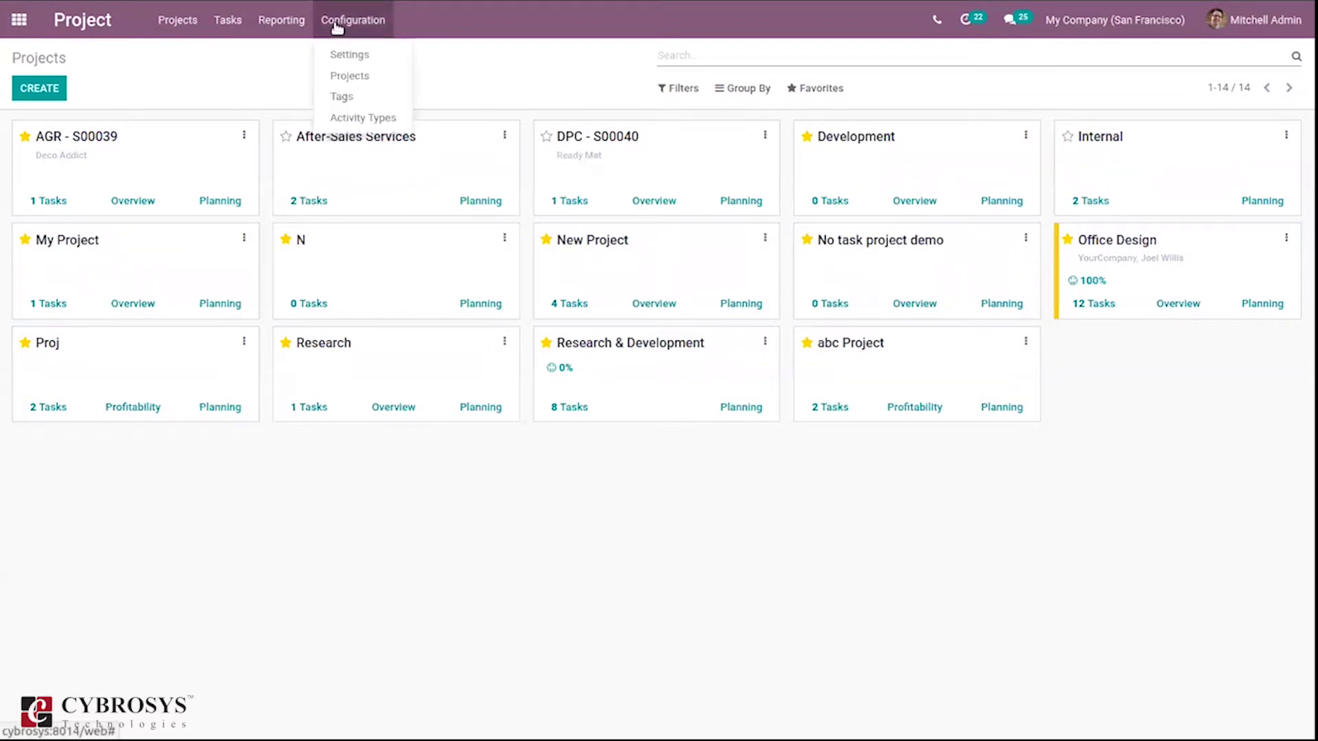
click(368, 62)
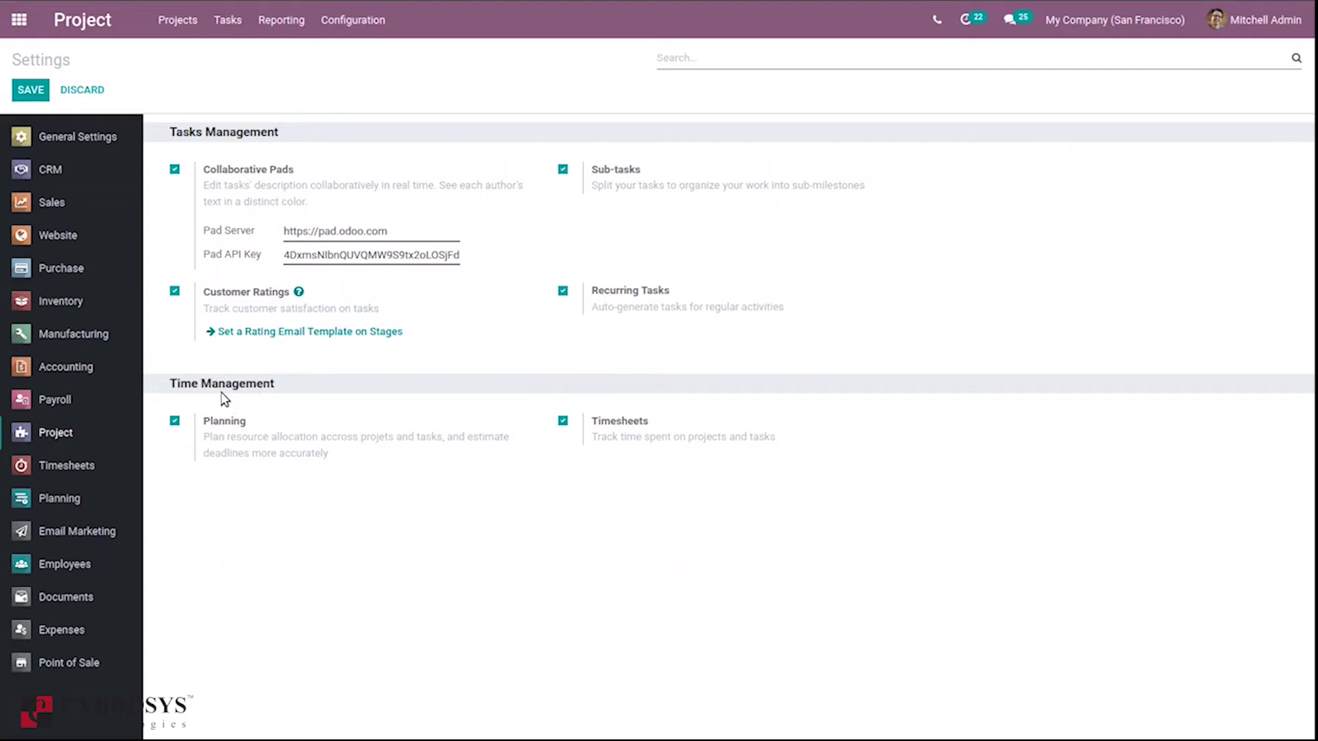
click(178, 26)
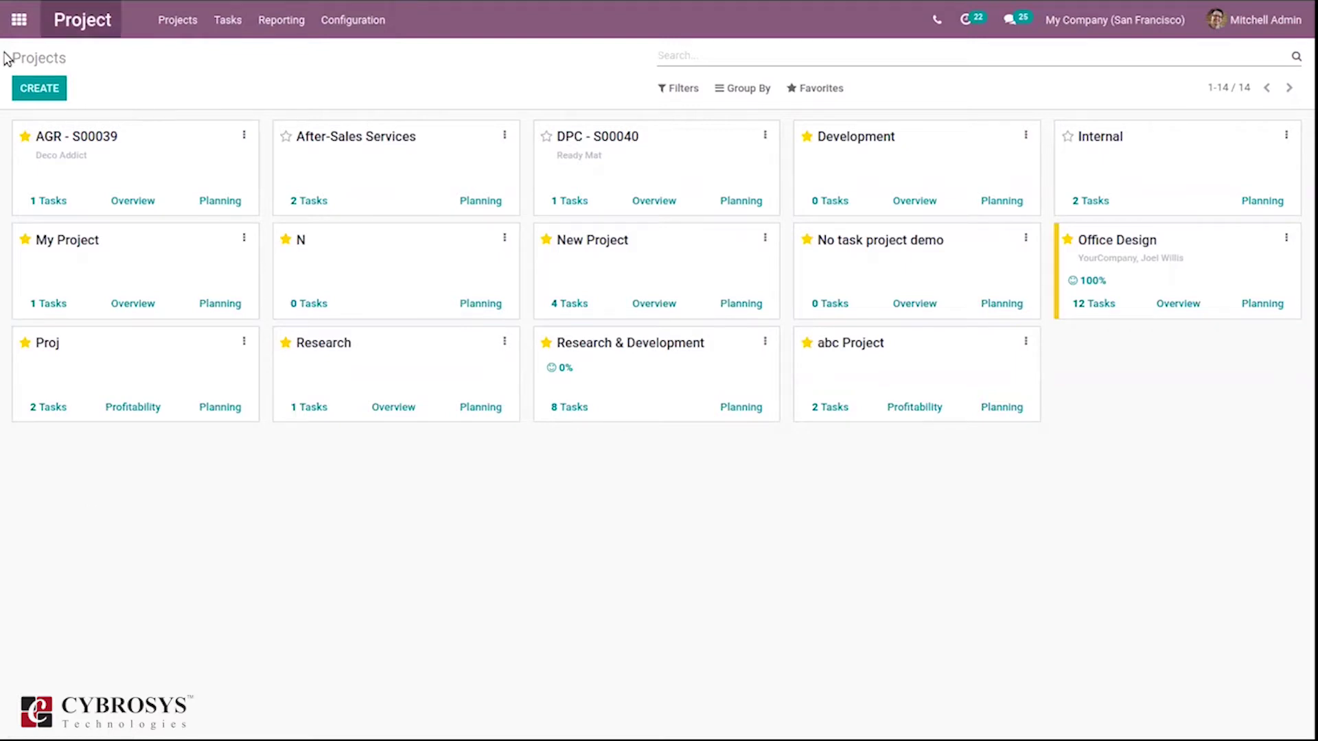
Create a new project named Demo1 with the default Planning, Timesheets and Recurring Tasks options
click(54, 100)
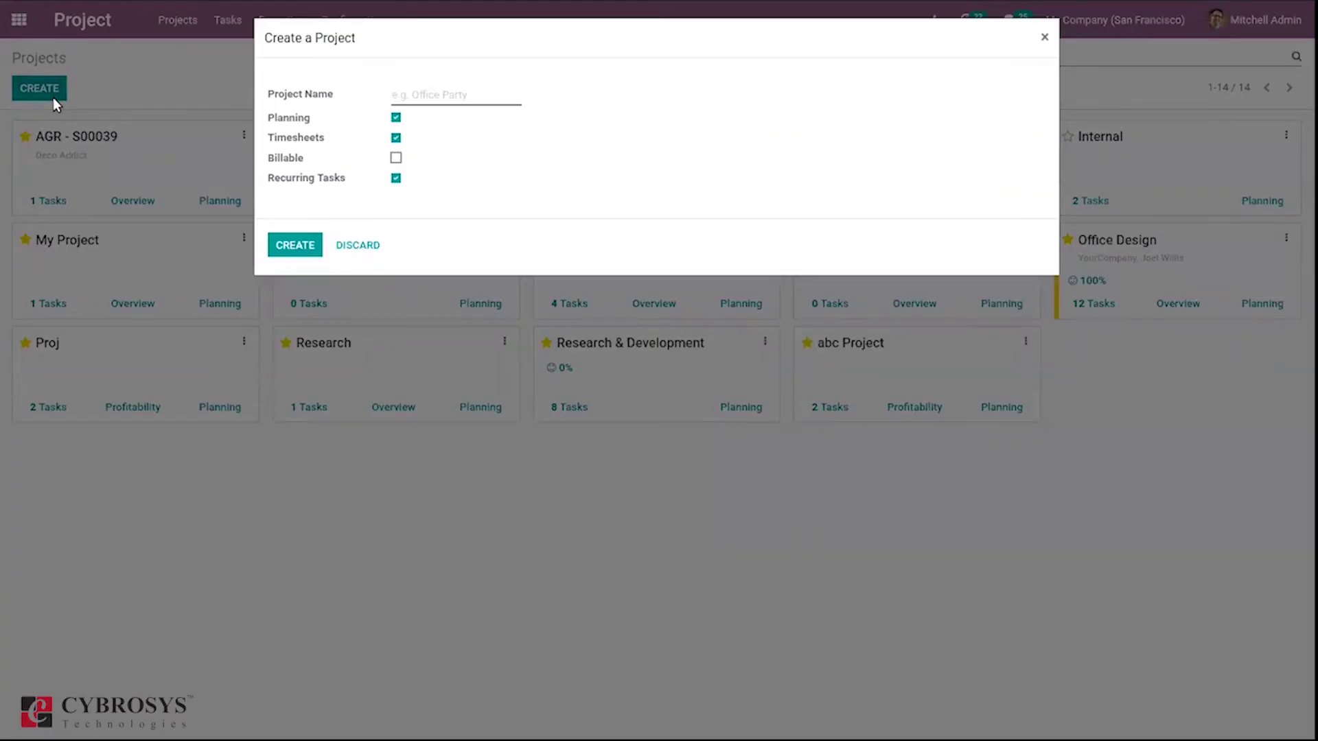
text(Demo1)
mouse_move(299, 162)
click(312, 247)
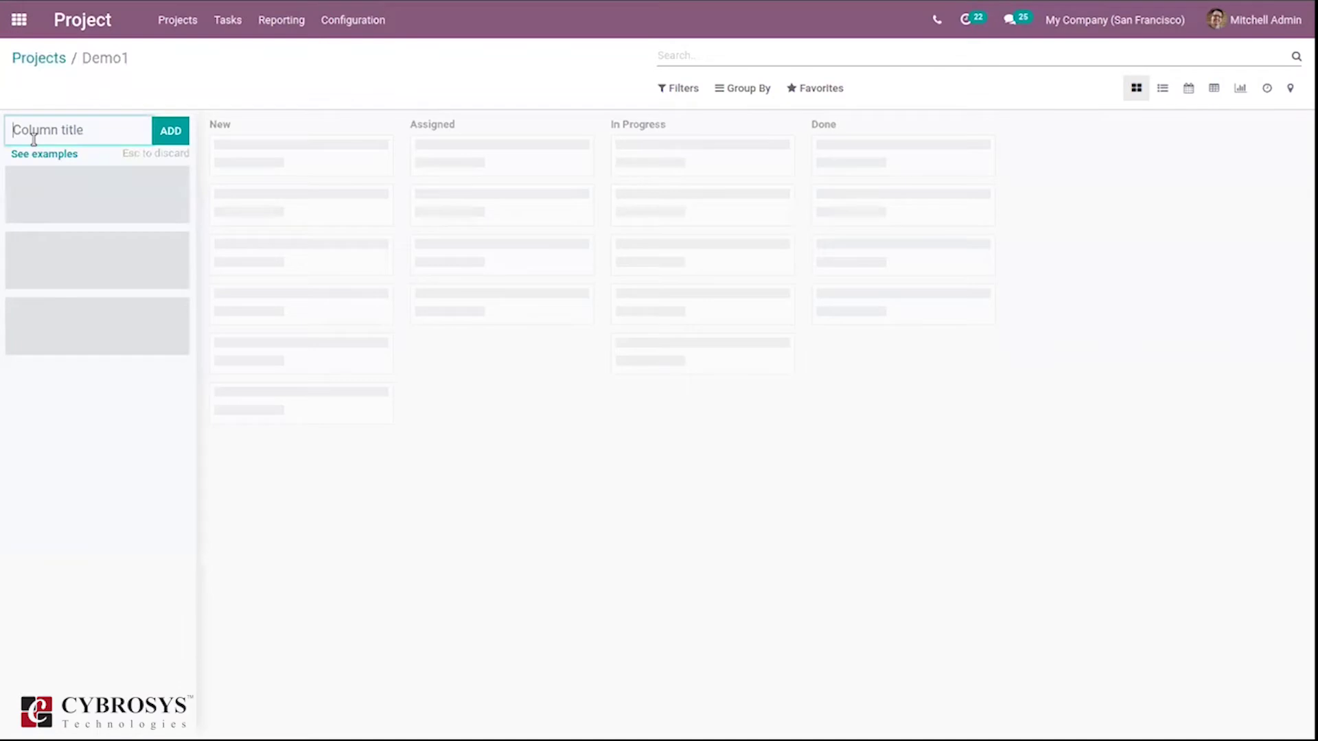
Add the stages New, Design and Done to the Demo1 project and return to the projects overview
text(New)
click(168, 130)
text(Design)
click(386, 136)
text(D)
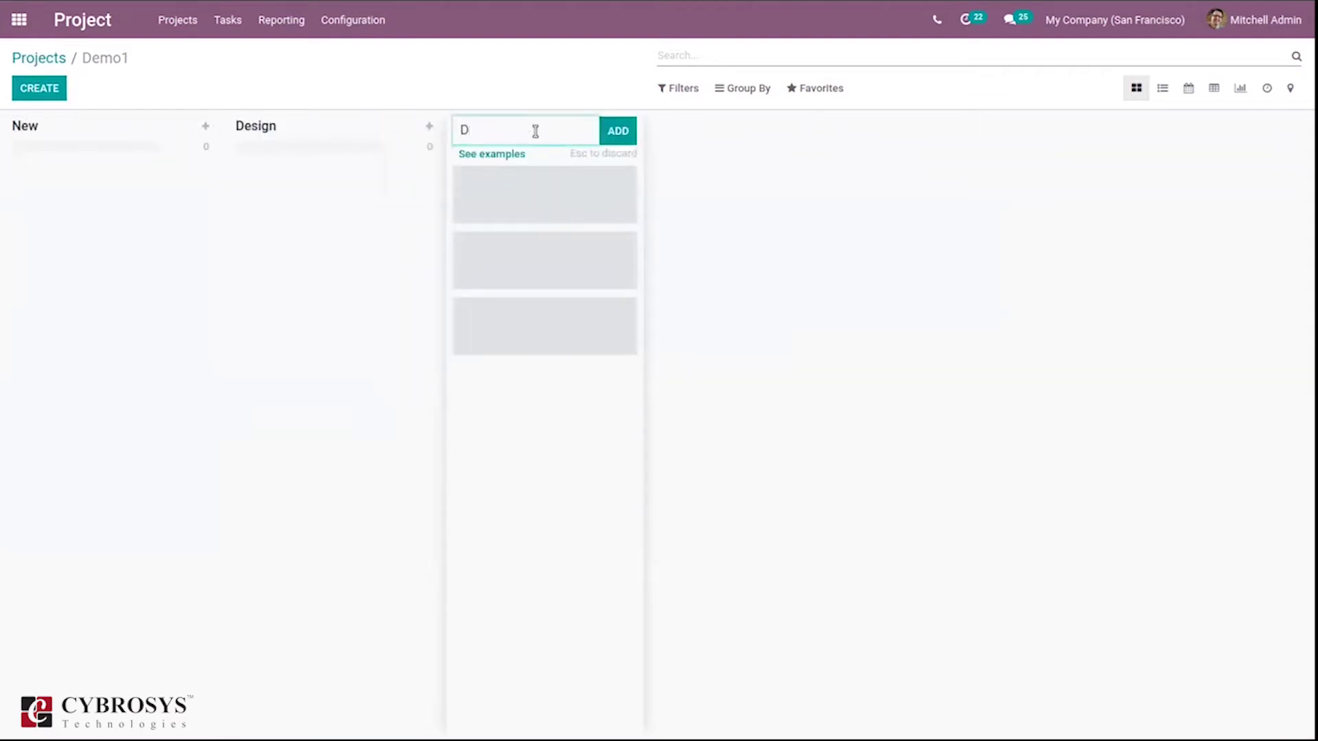
text(one)
click(620, 131)
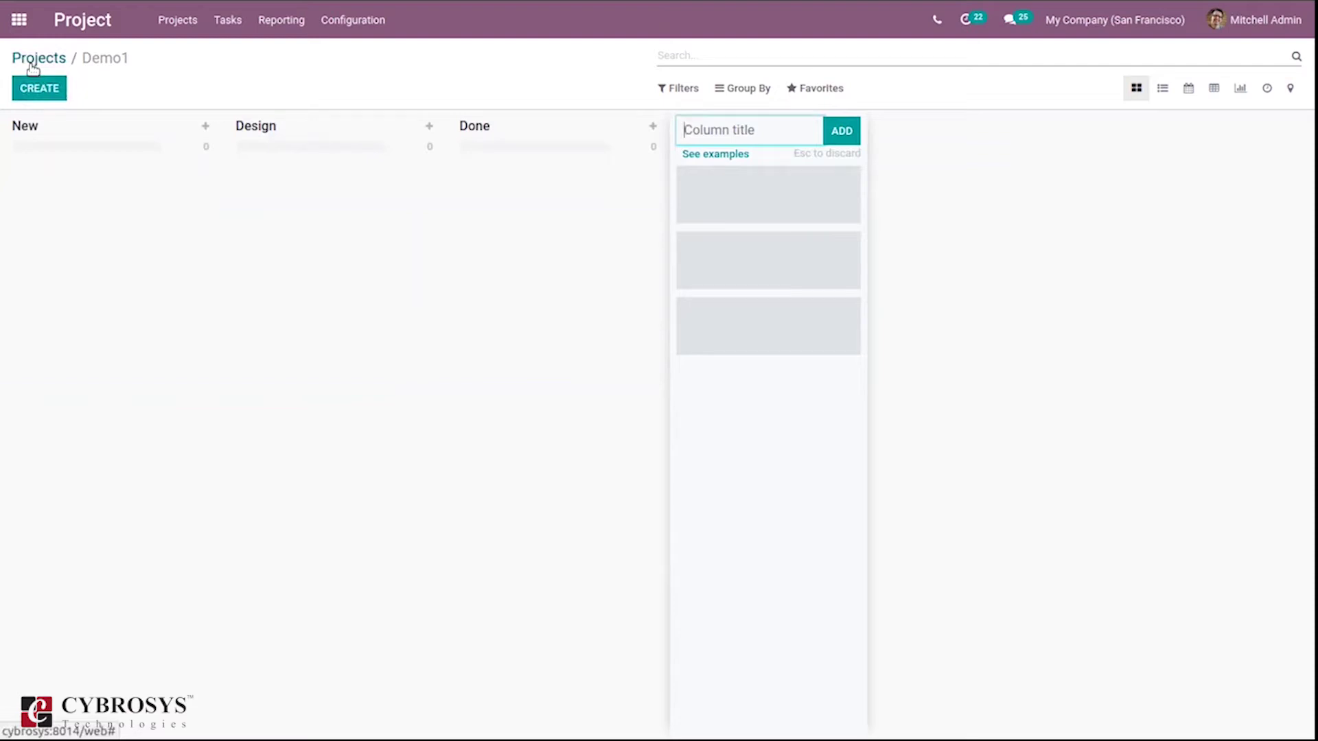
click(31, 63)
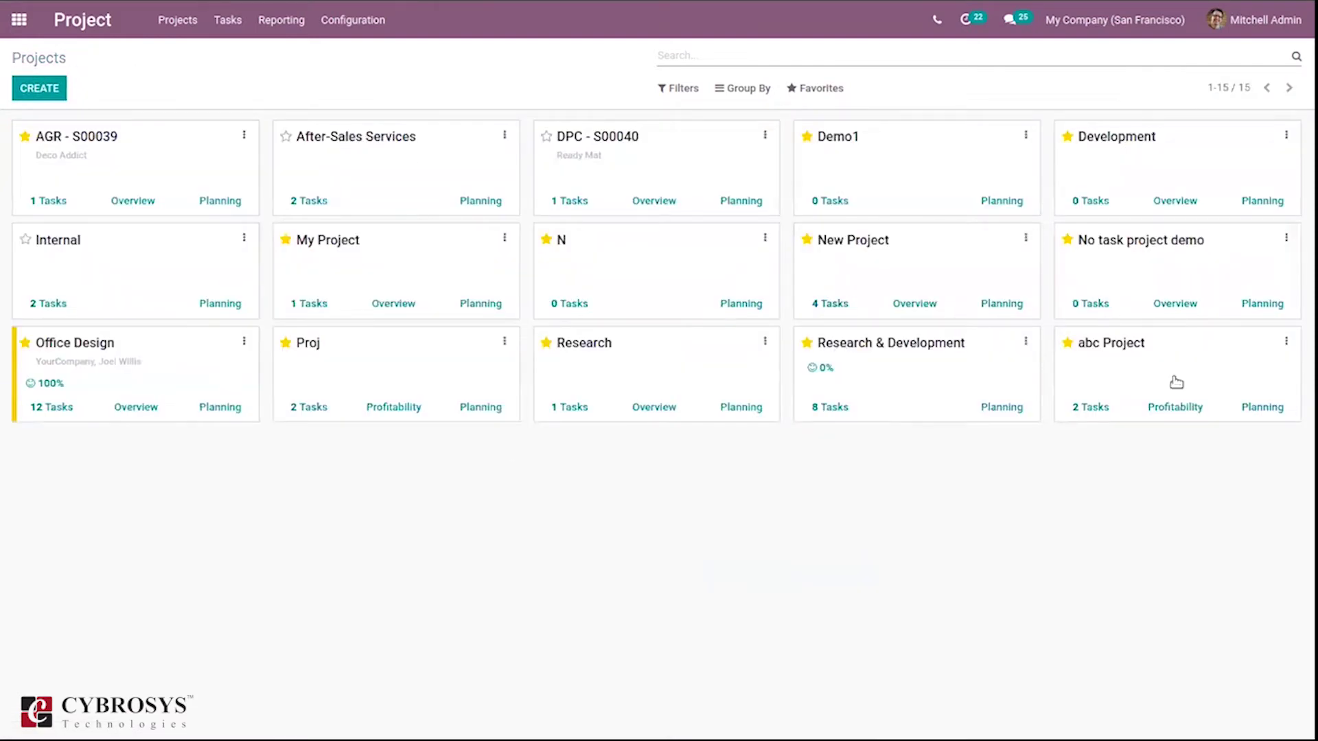
click(1026, 136)
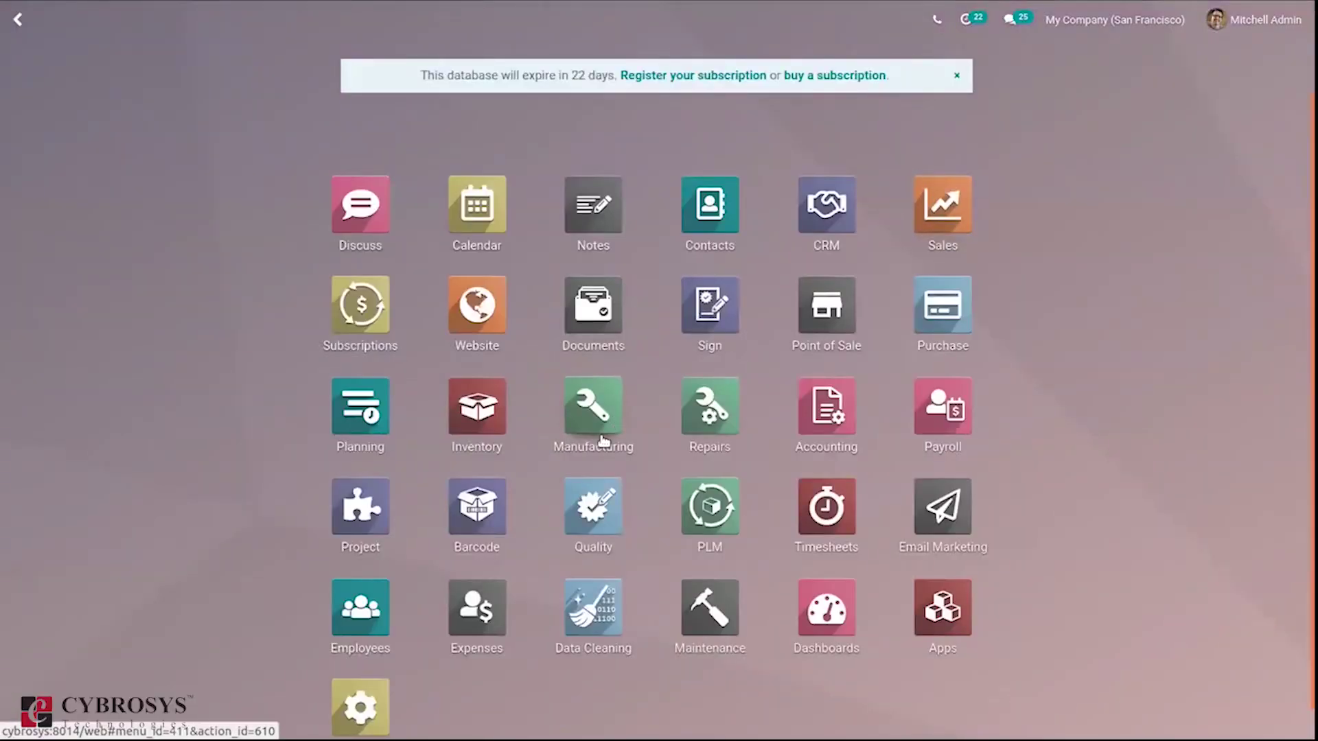
text(pr)
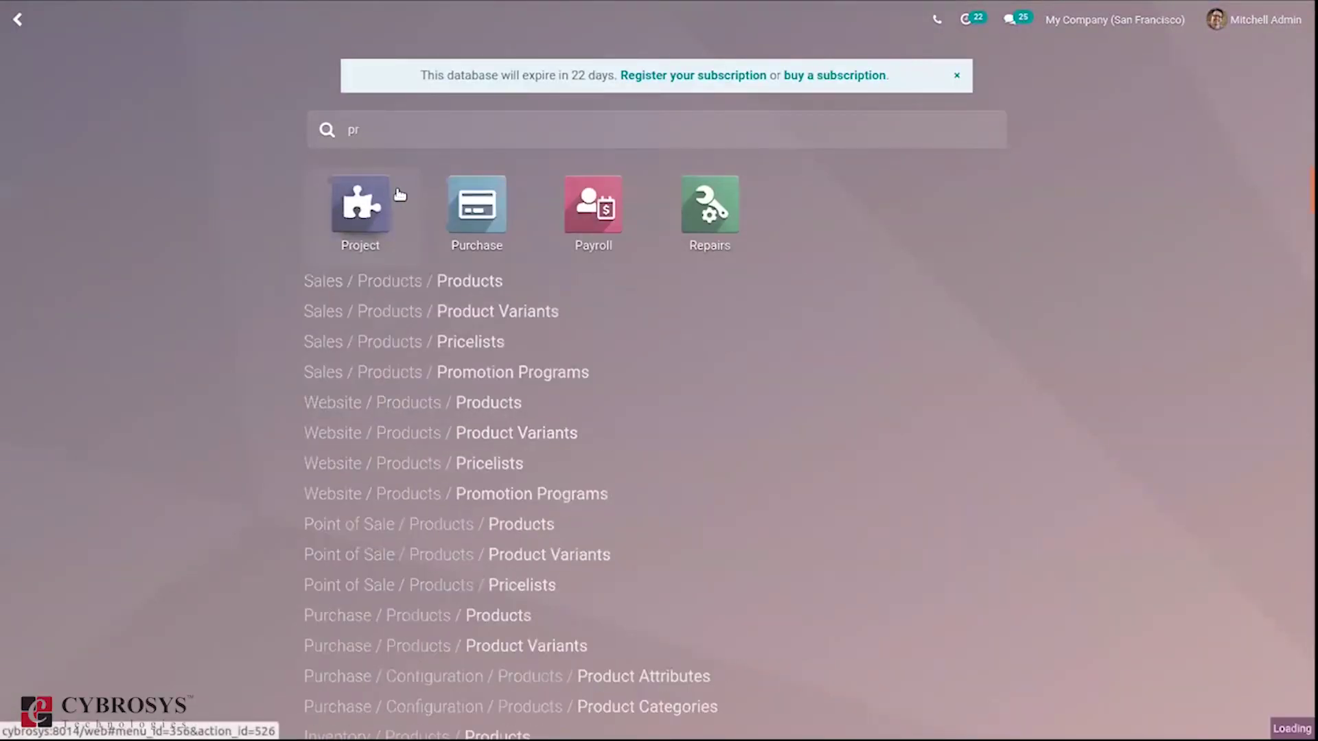
click(337, 204)
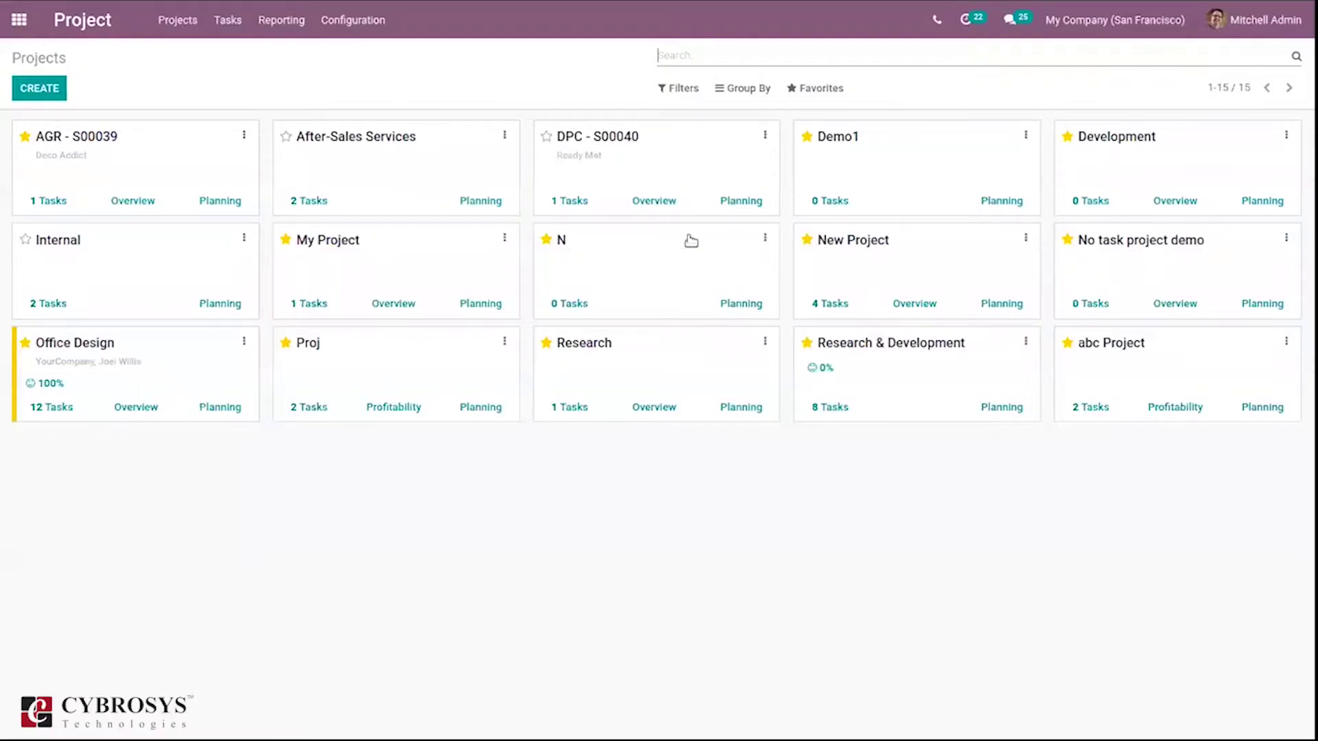
Edit the Demo1 project to enable Billable in its settings, and save it
click(1026, 136)
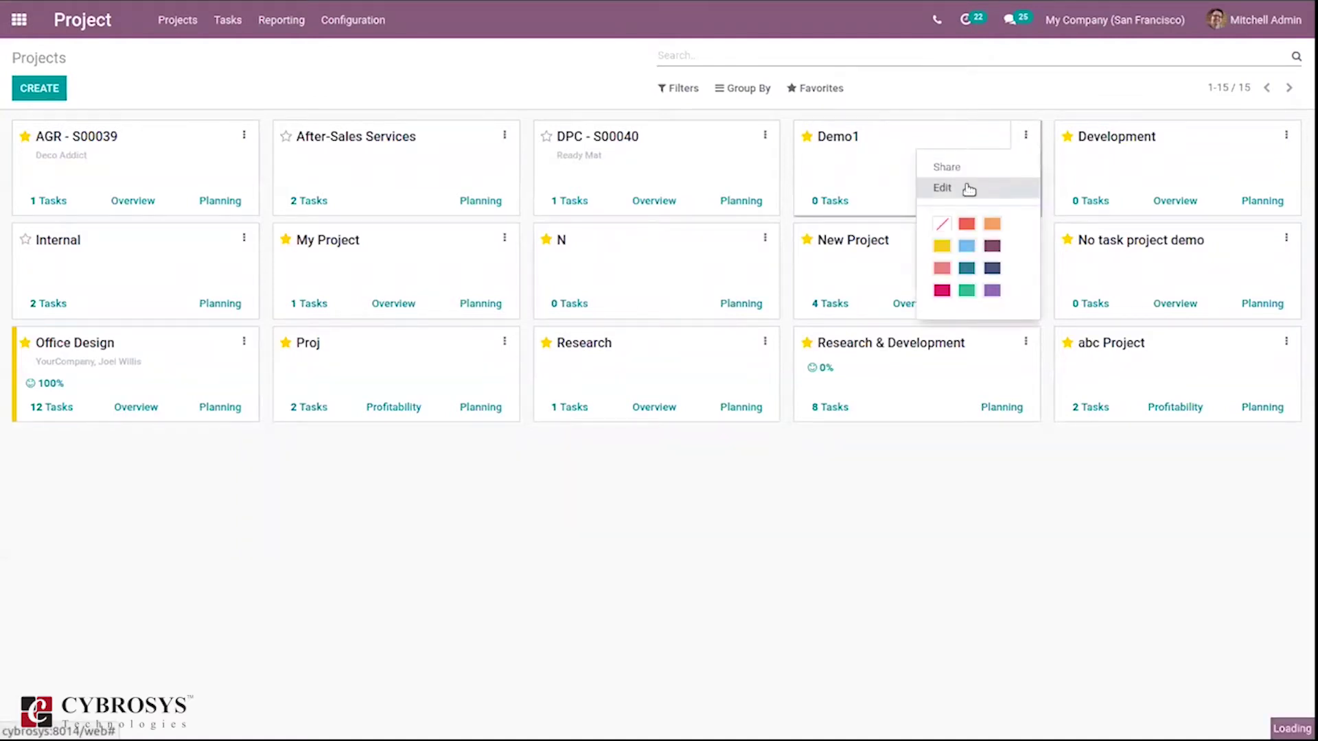
click(969, 188)
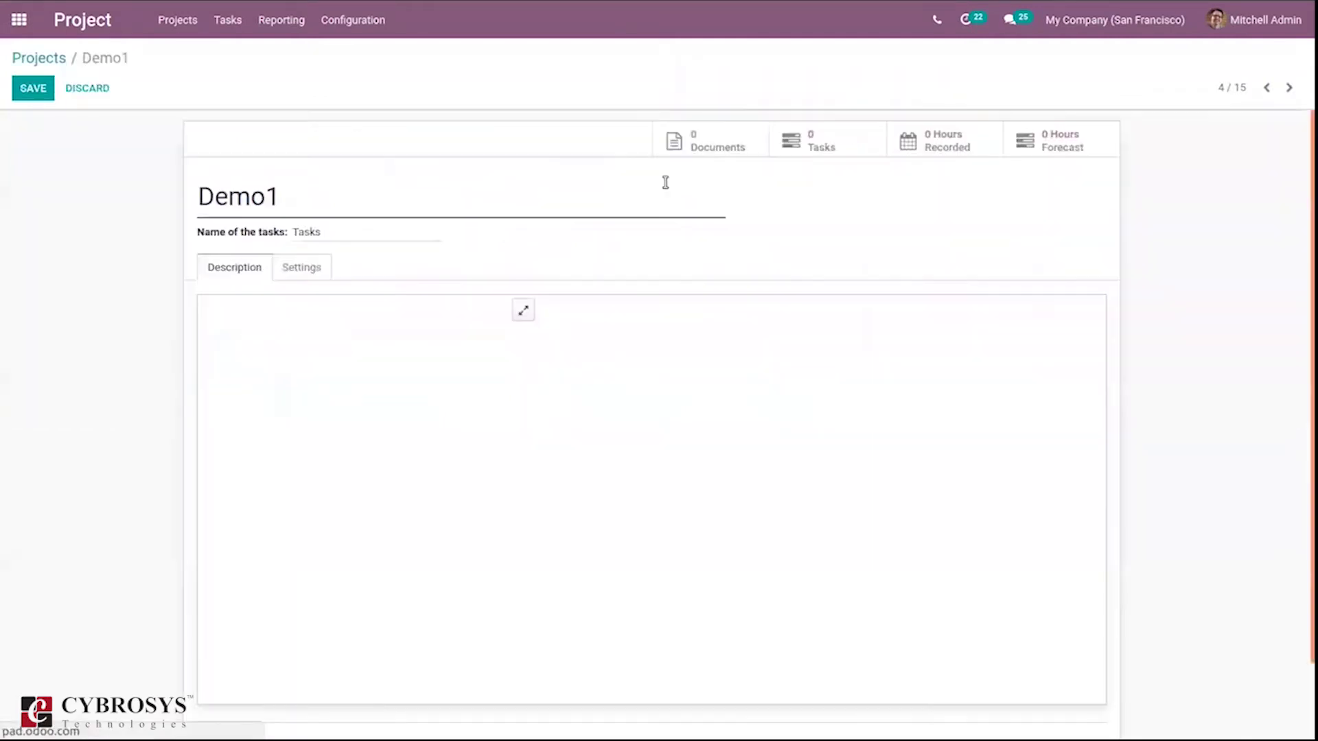
click(309, 267)
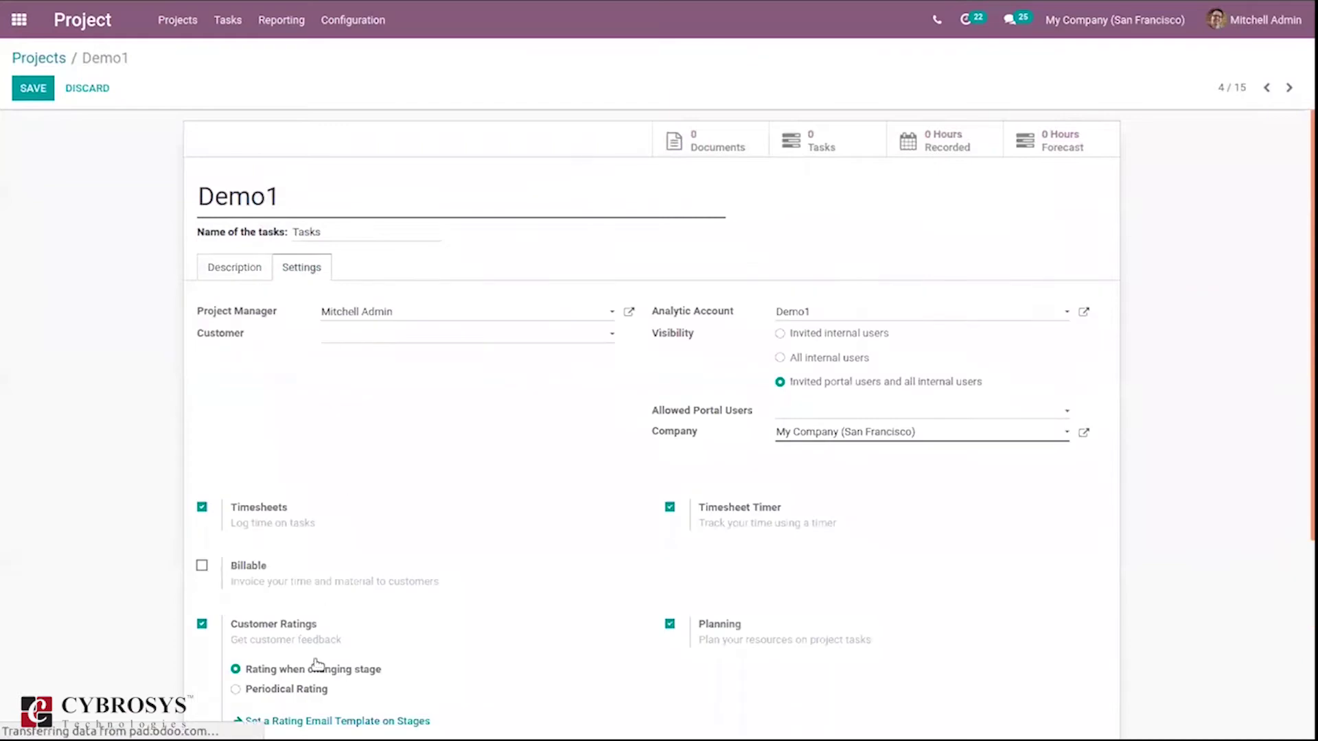
click(202, 565)
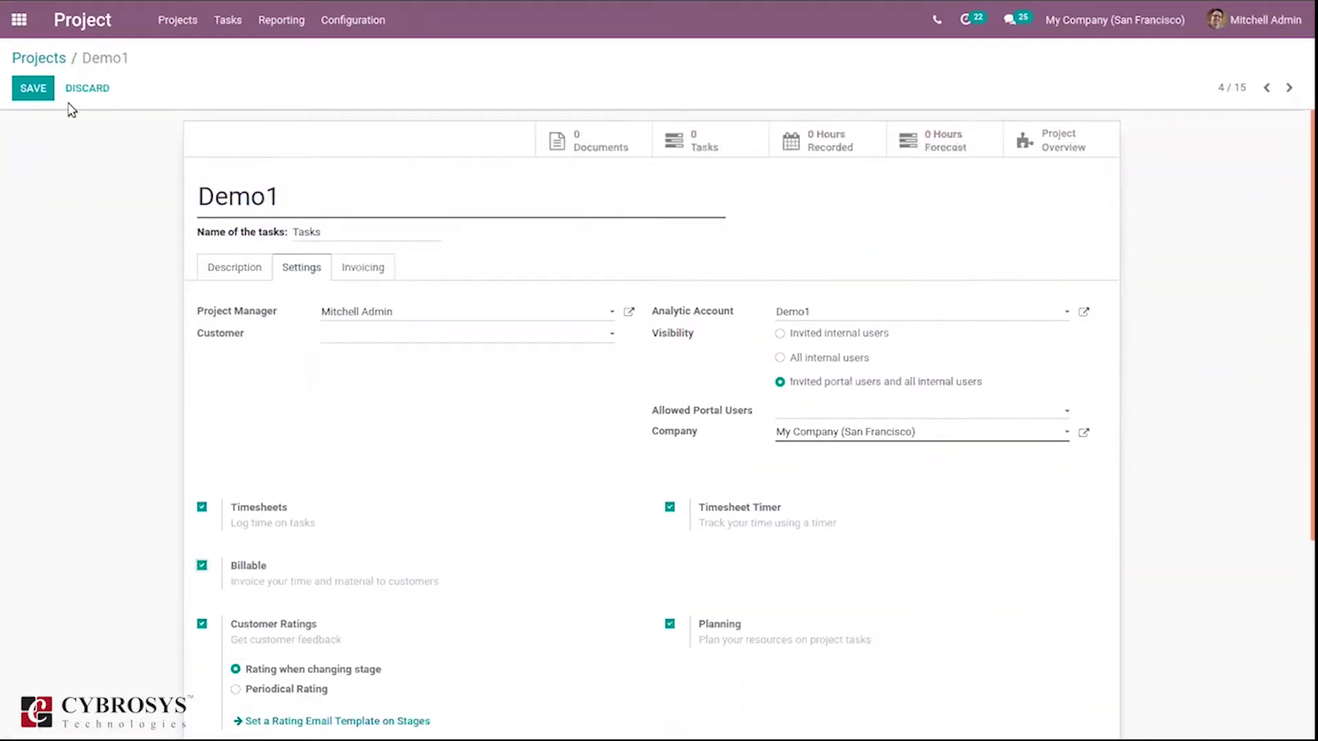
click(33, 88)
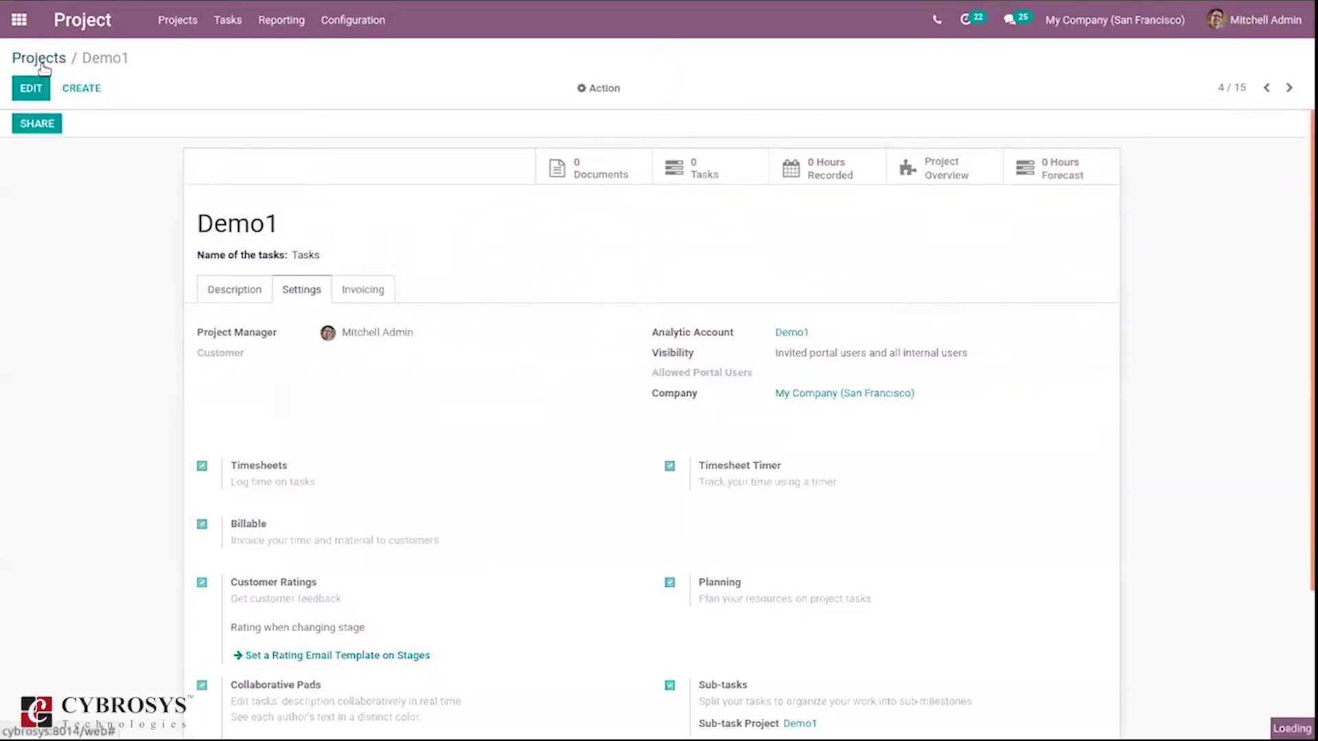
Add a task titled Test to the New stage of the Demo1 project
click(41, 61)
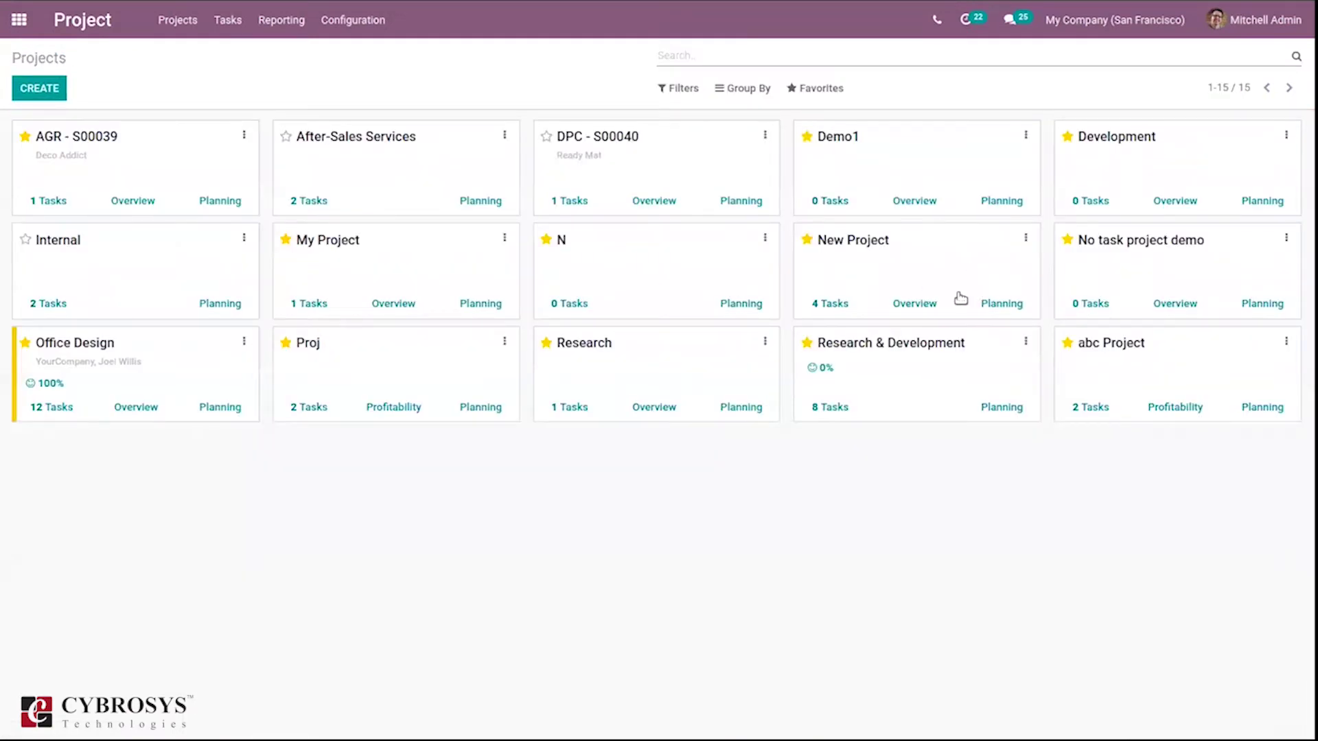
click(832, 203)
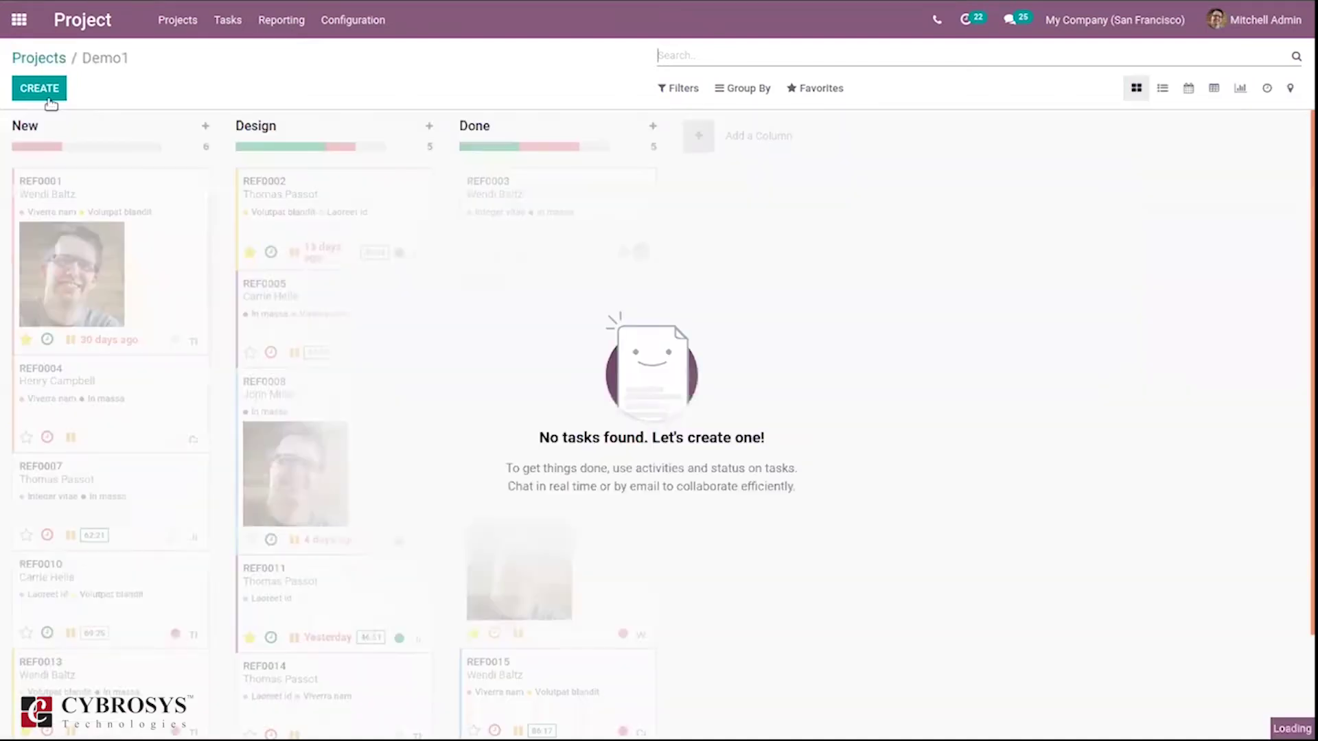
click(50, 94)
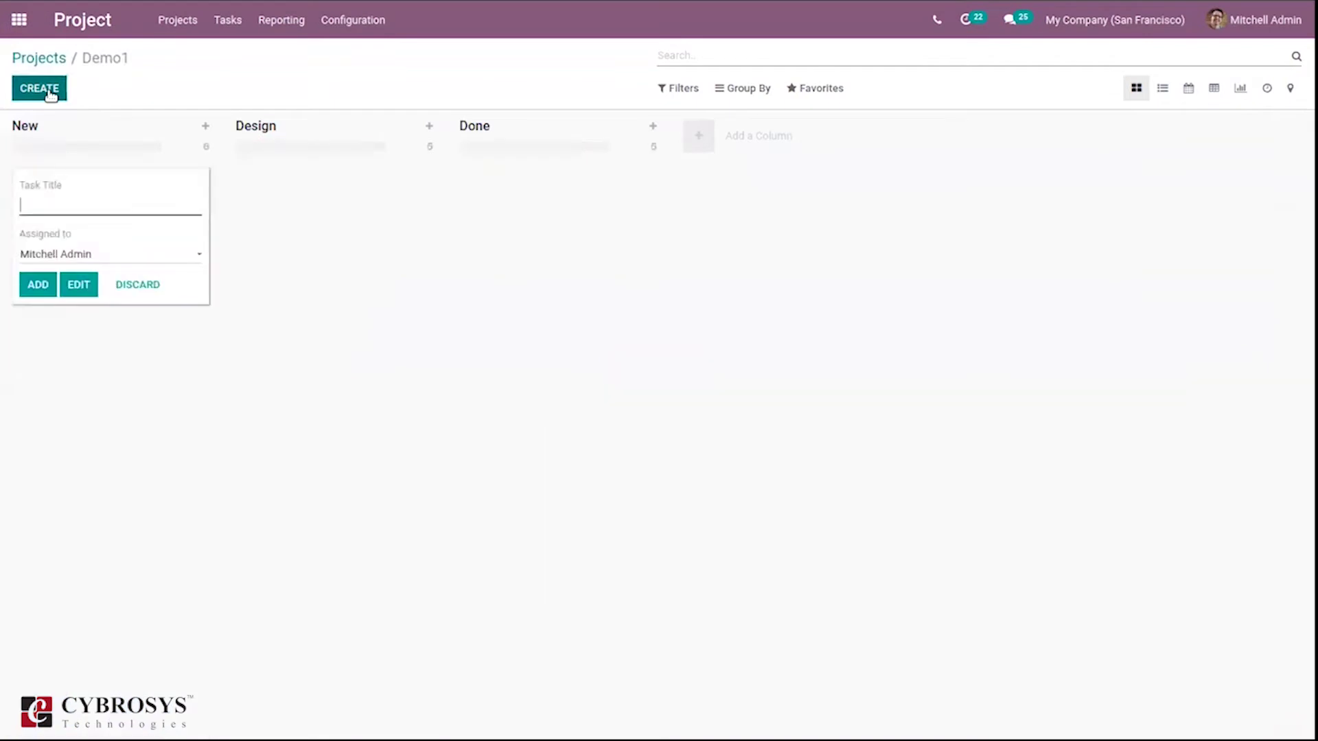
text(Test)
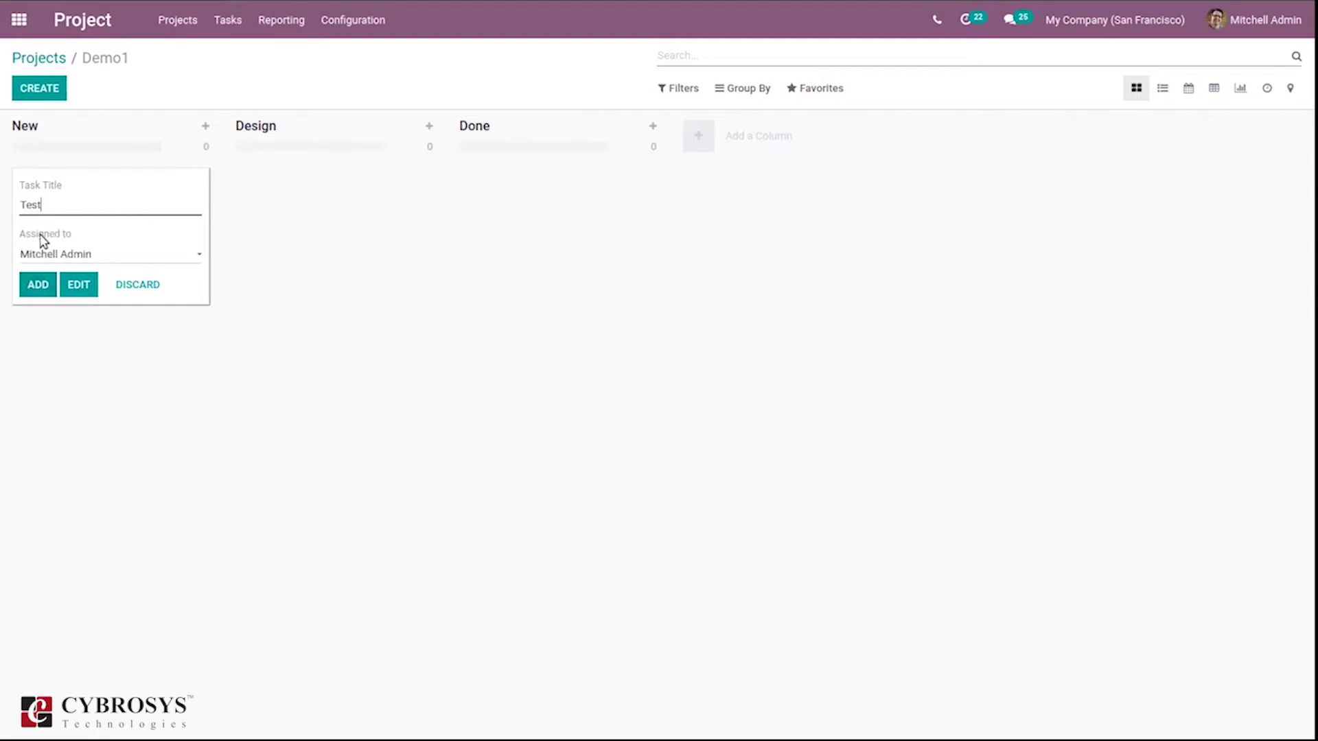
click(40, 289)
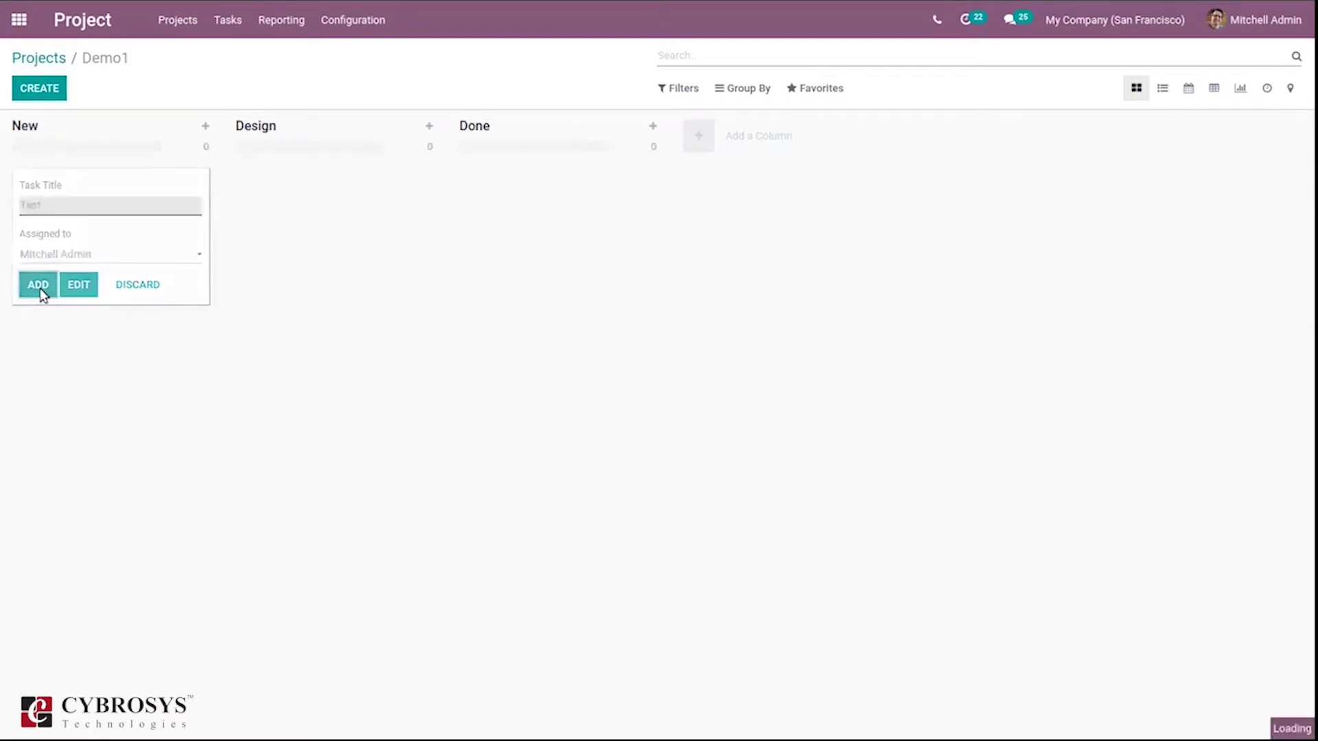
click(350, 366)
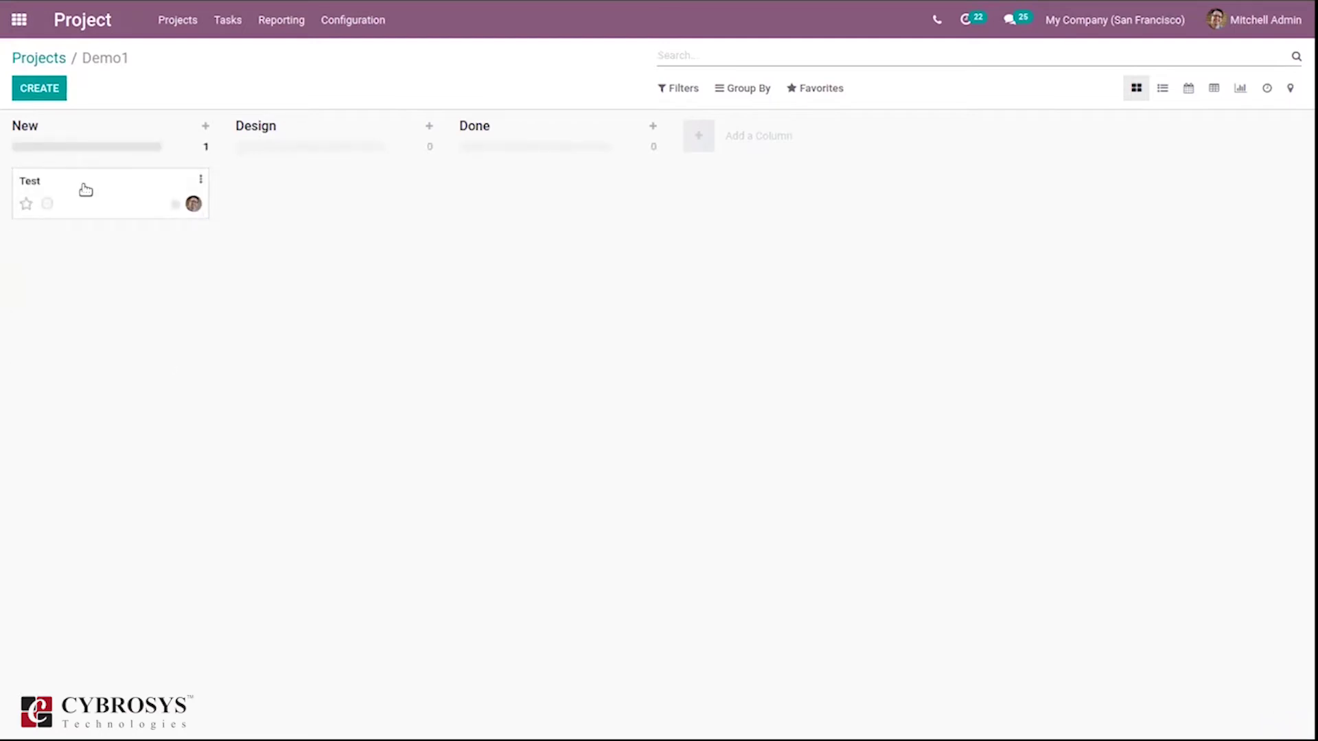
Star the Test task as a priority, and view and close the chat with its assignee
click(28, 204)
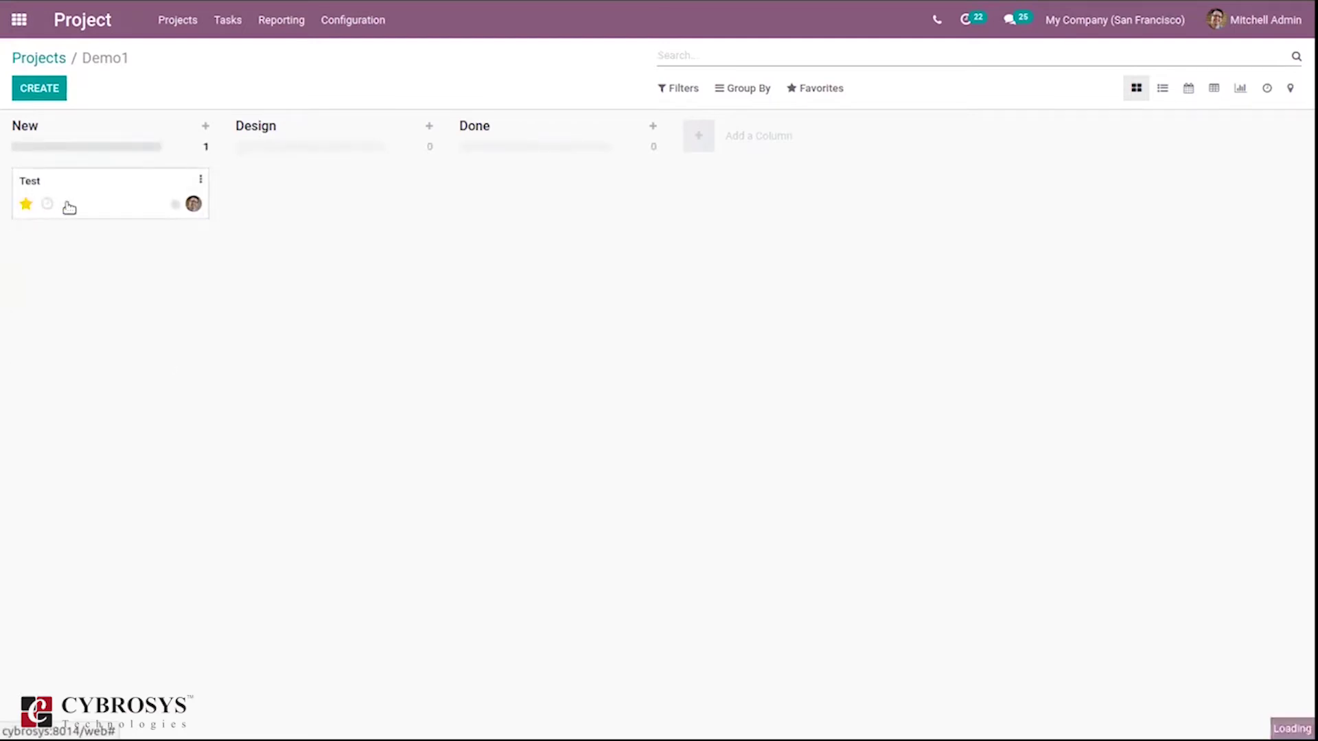
click(194, 204)
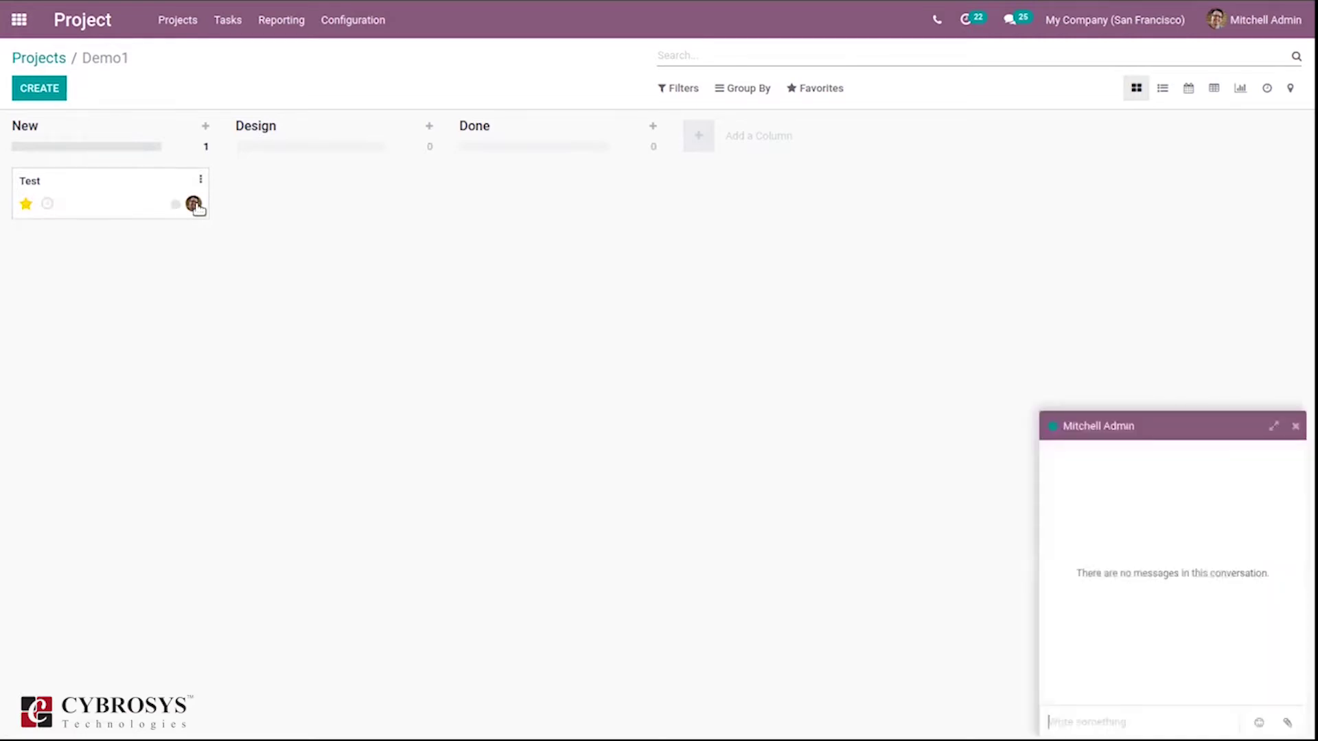
click(1294, 429)
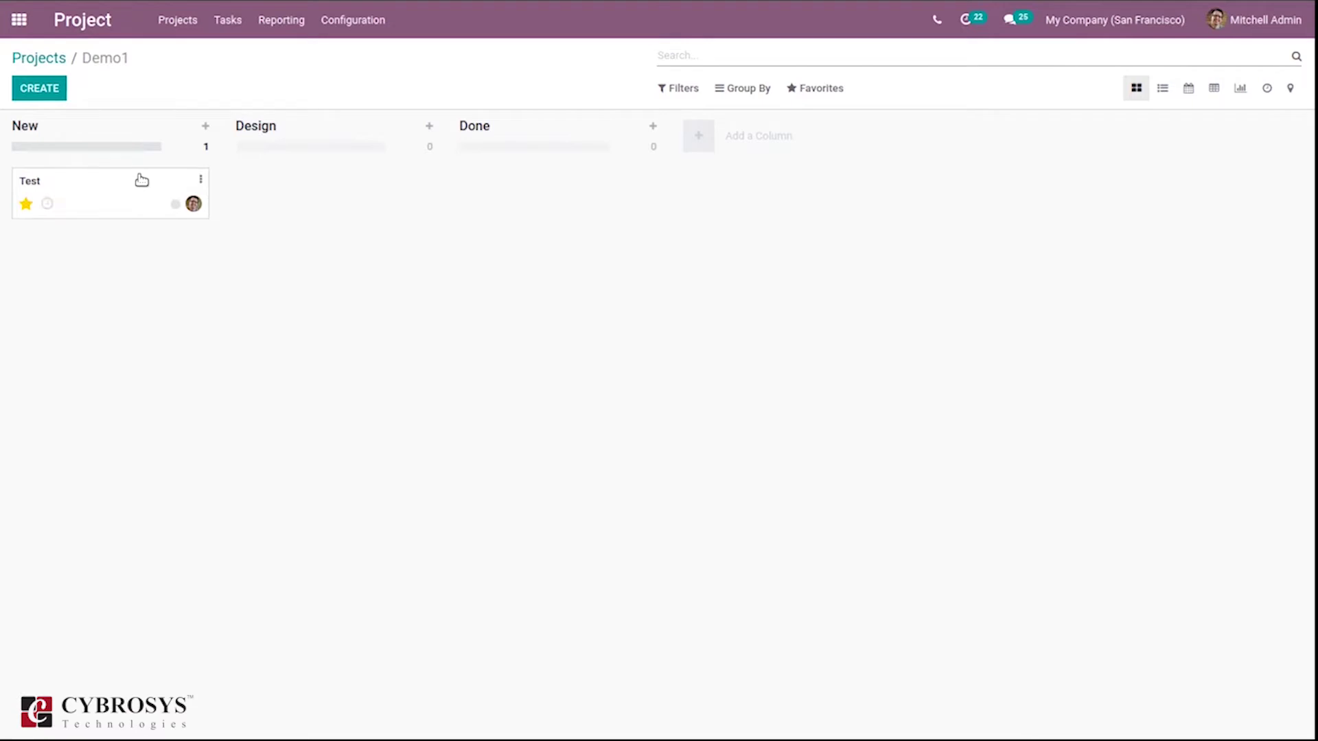
Open the Test task for editing and set its customer to Azure Interior
click(131, 199)
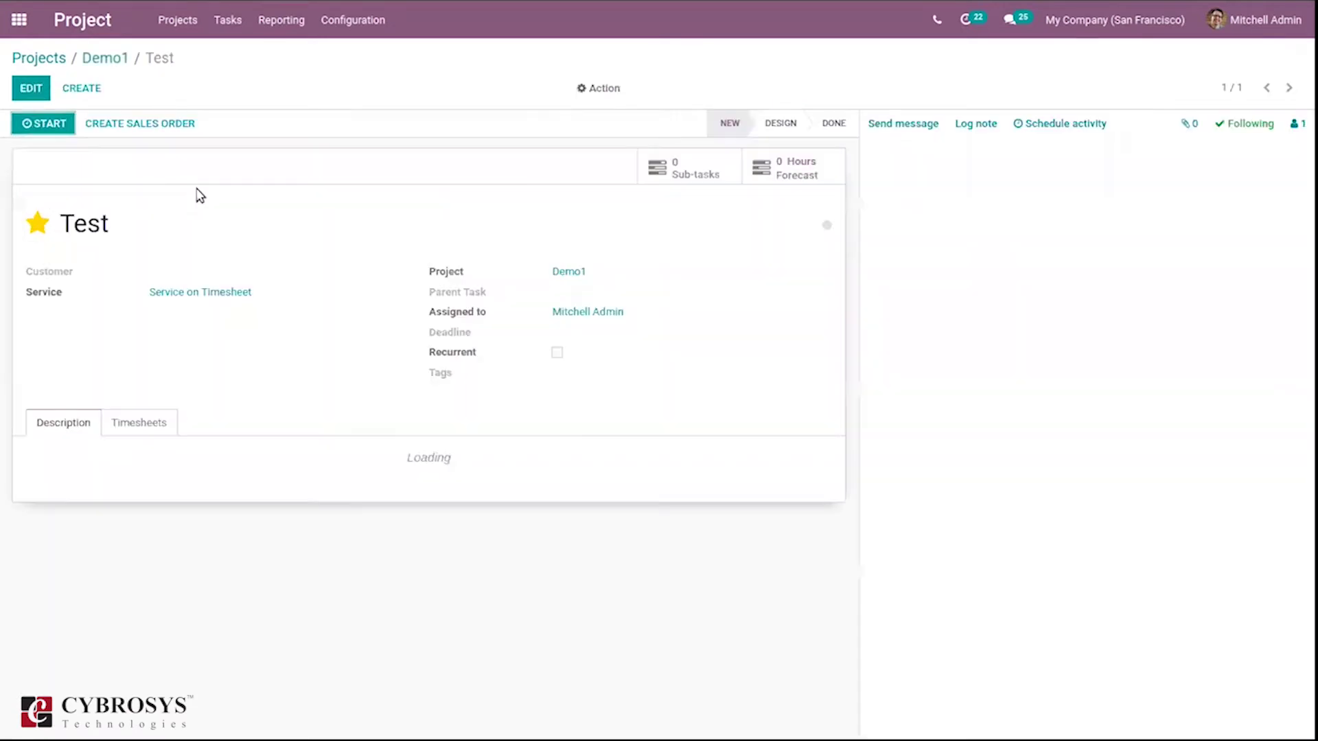
click(31, 88)
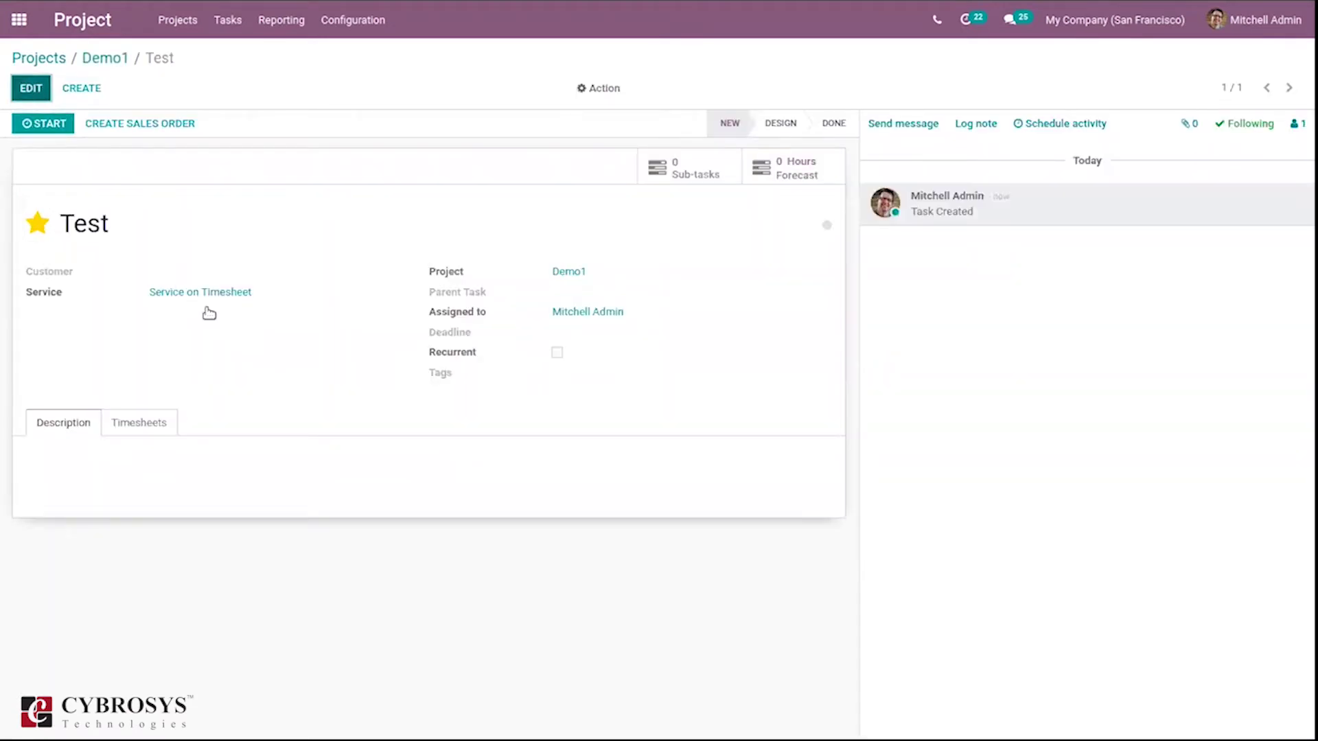
click(172, 281)
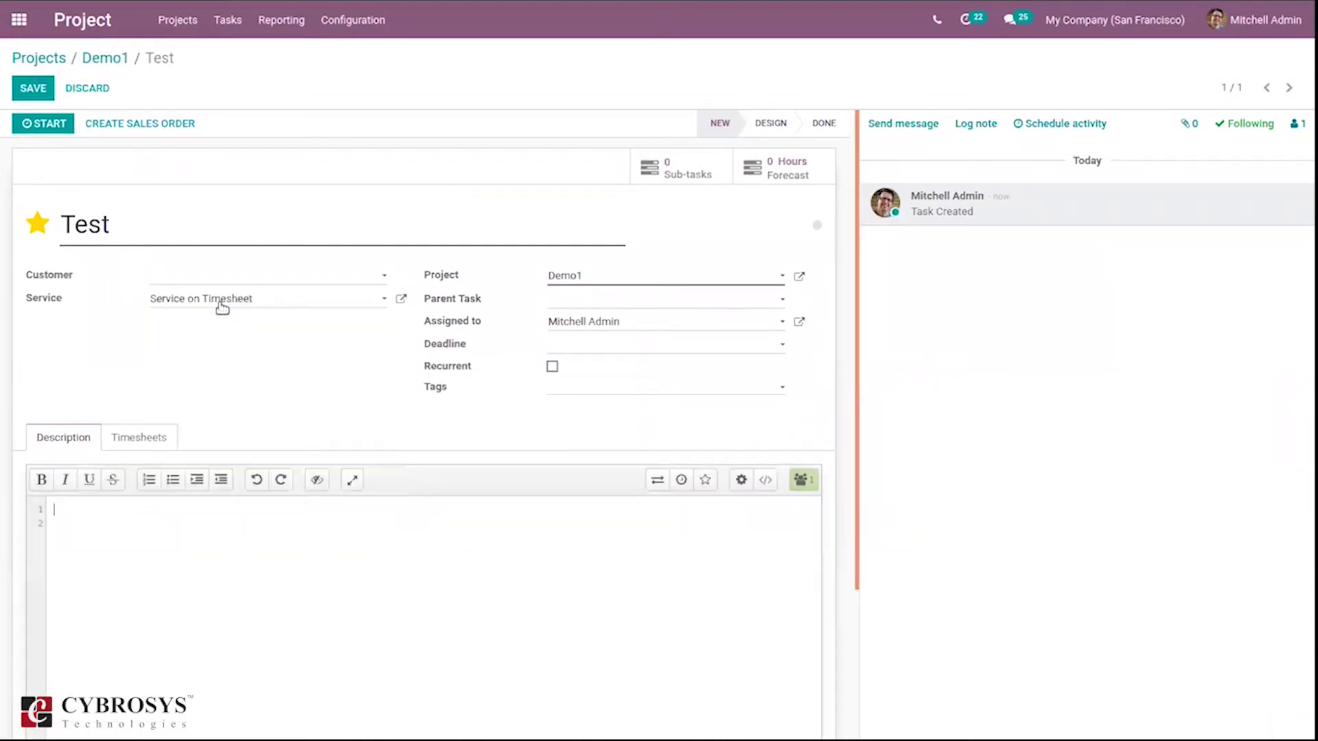
click(219, 302)
click(168, 281)
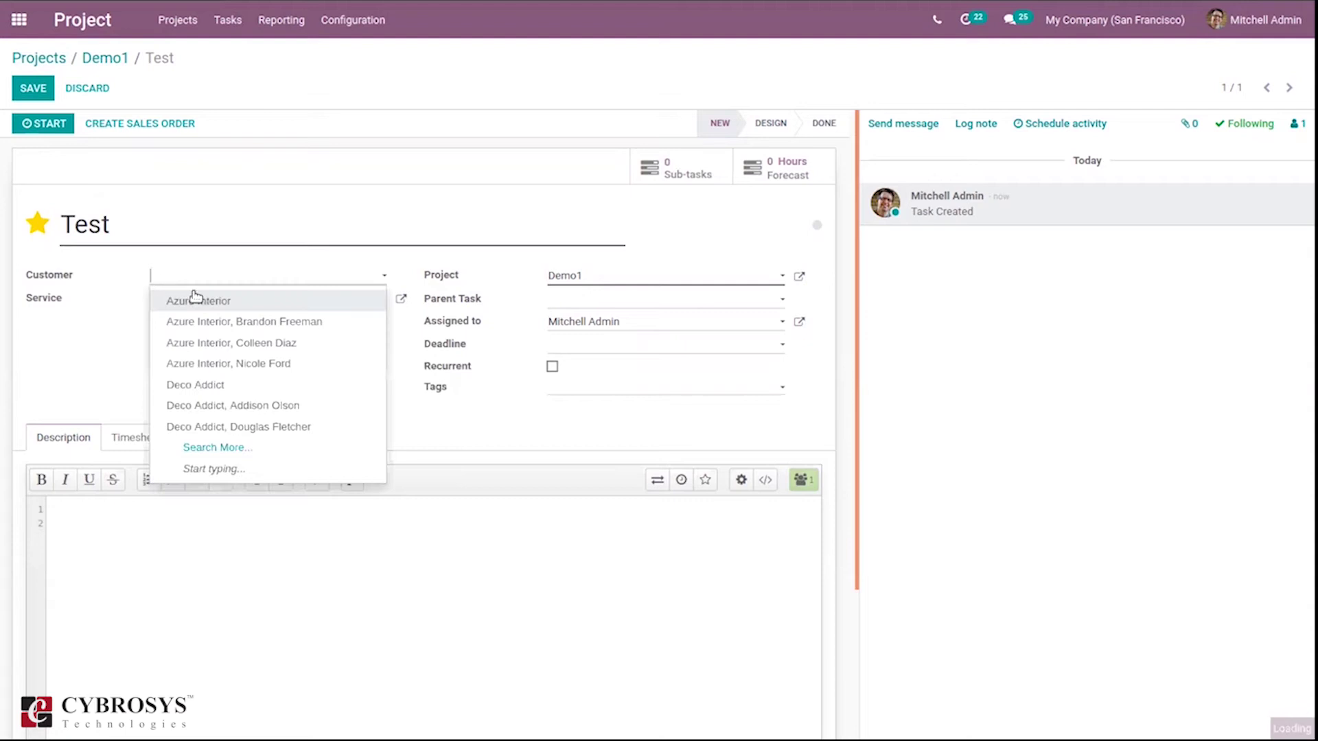
click(214, 302)
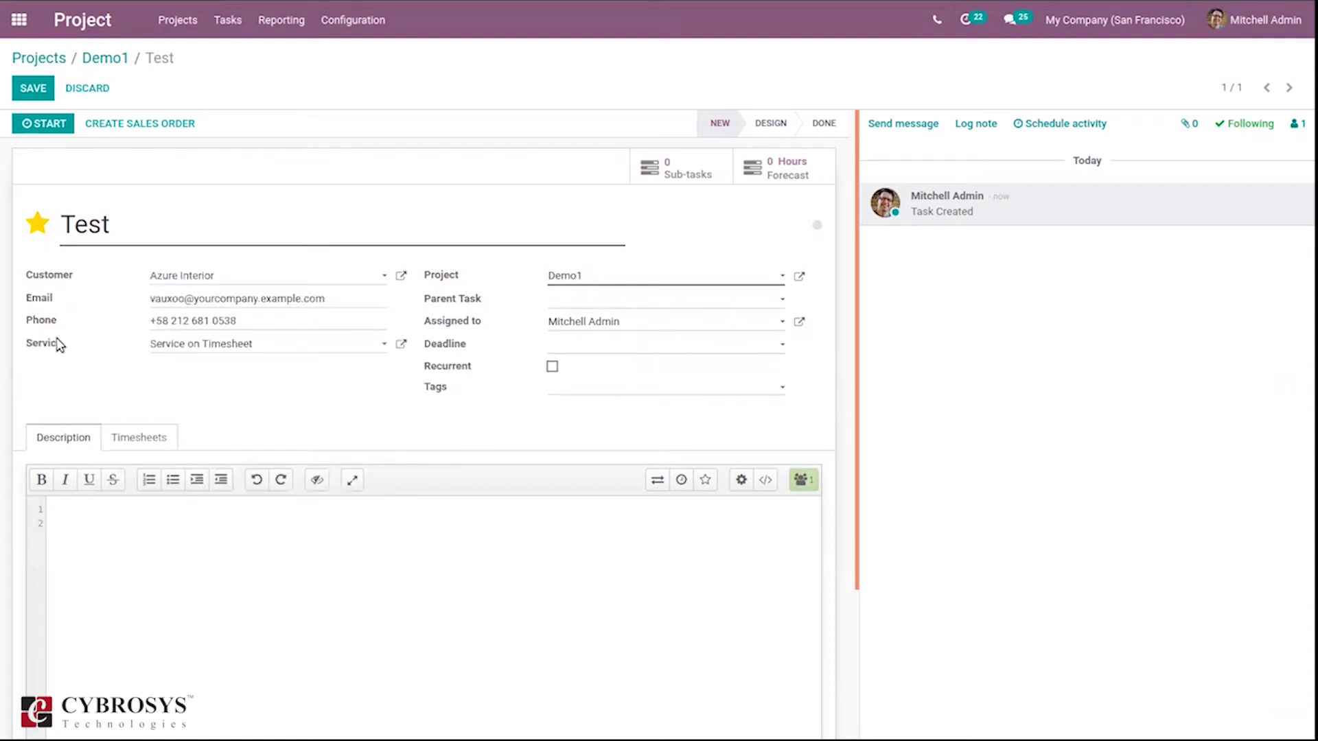
Check the Service field's explanation and set the task's service to service product
mouse_move(57, 352)
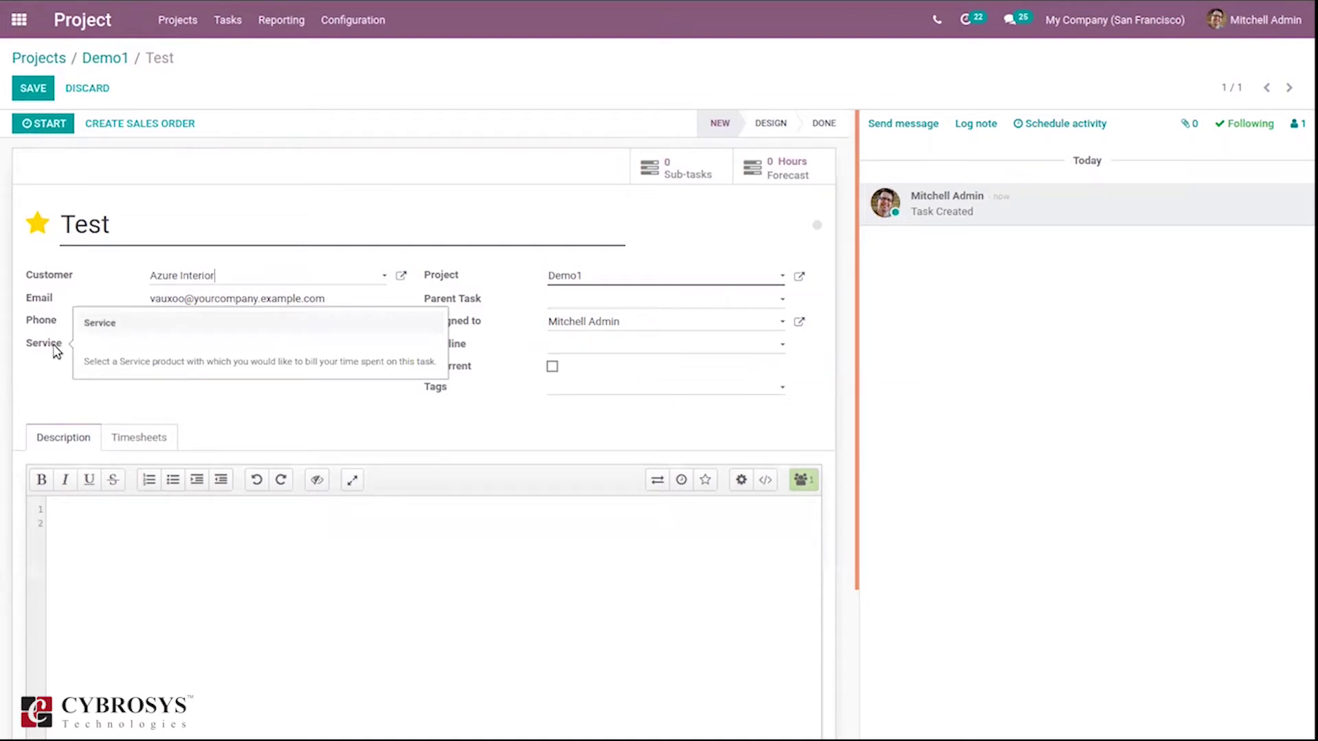
click(284, 351)
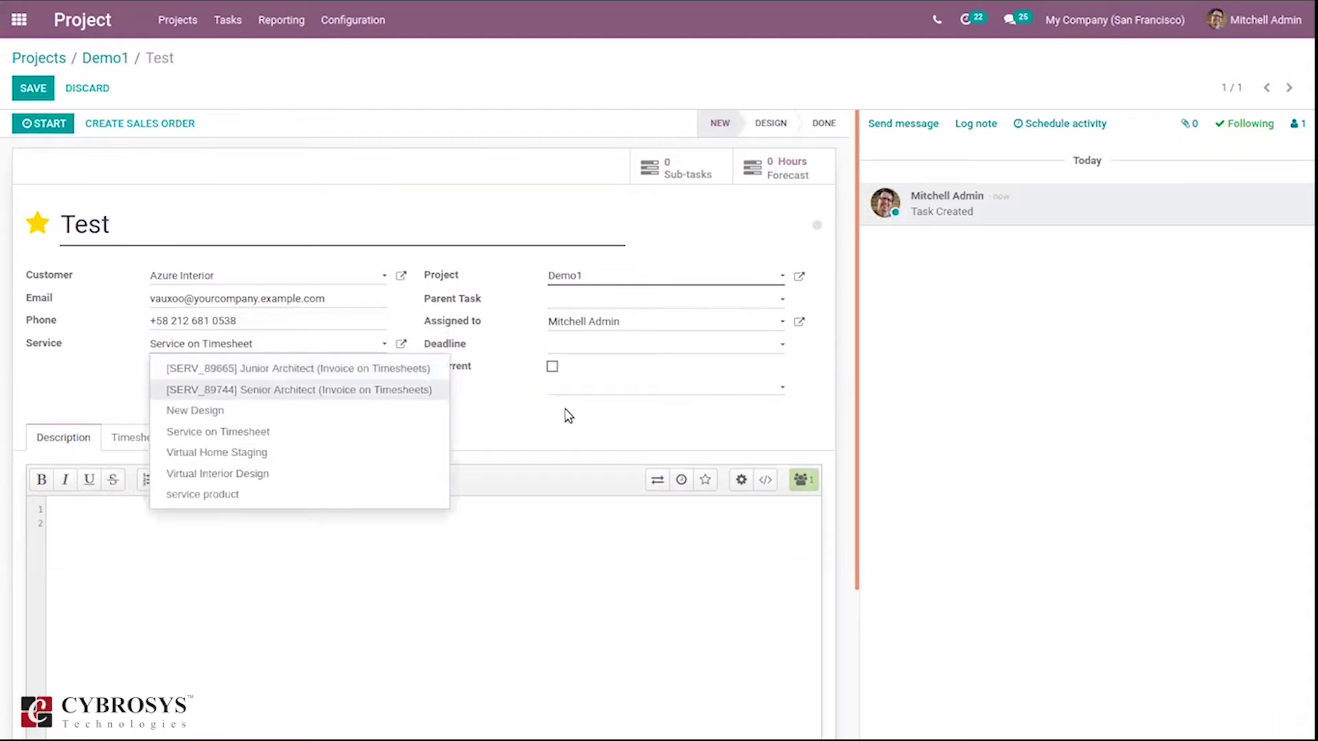
click(219, 495)
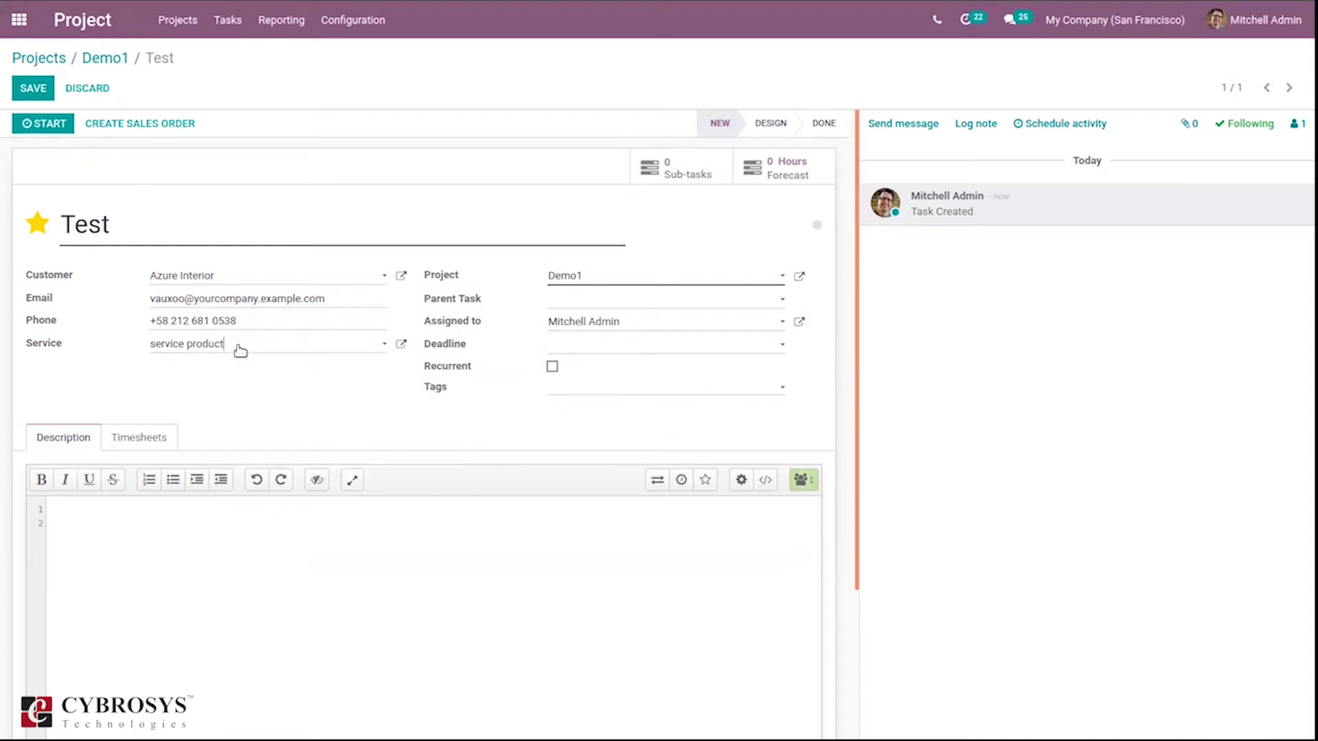
Open the task's service product, review its invoicing and service tracking options, choose its project, and save it
click(403, 345)
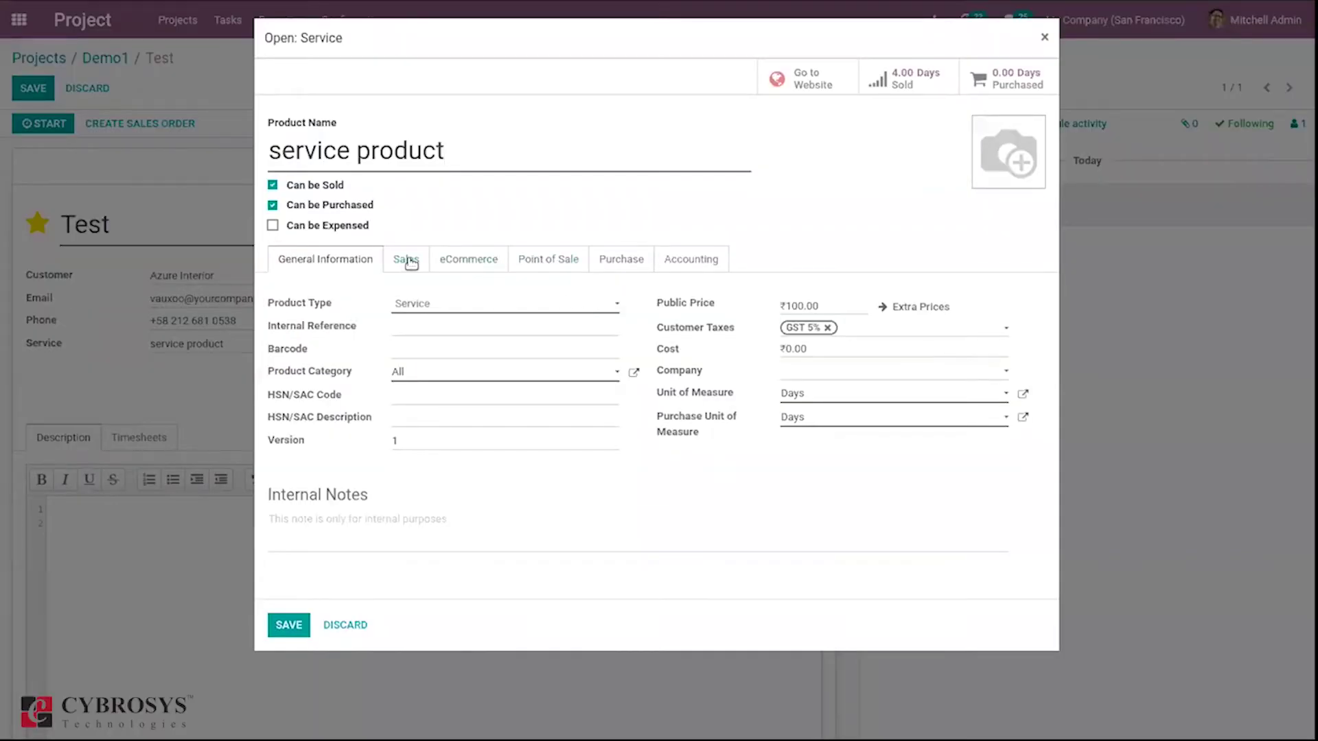
click(408, 261)
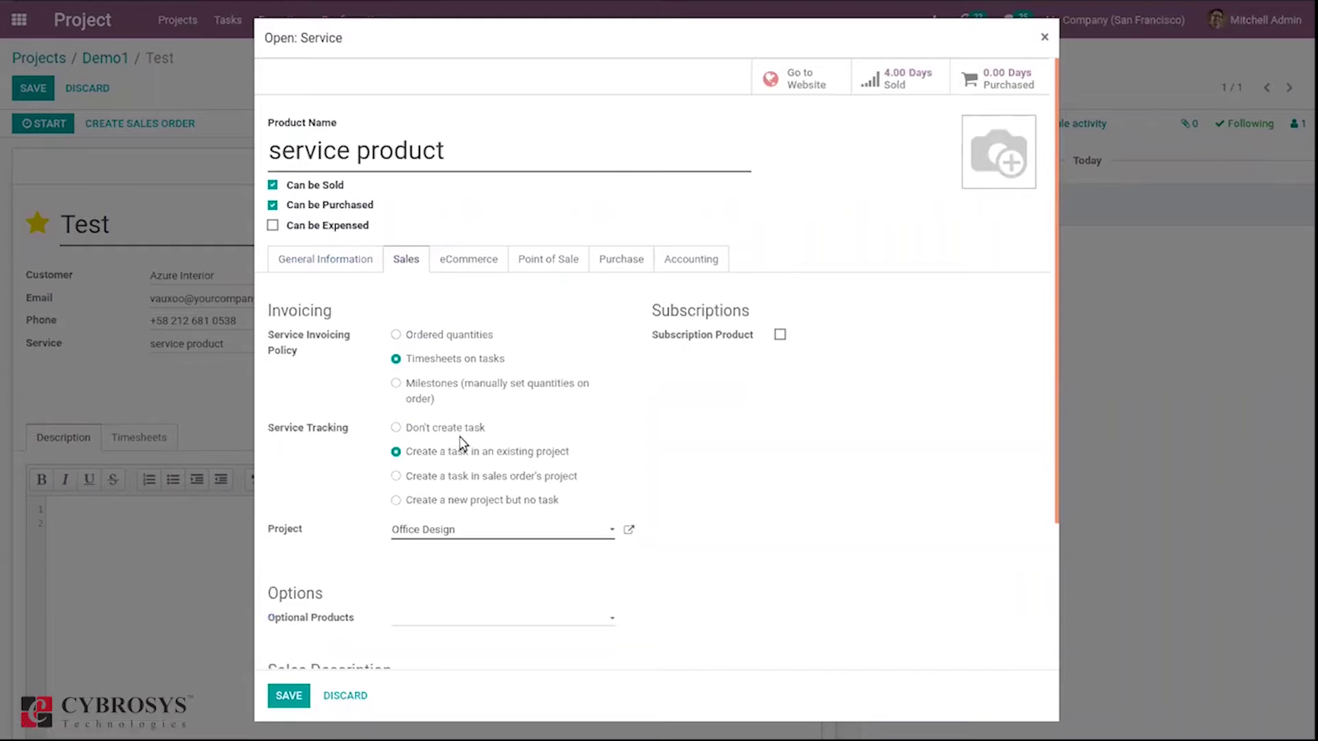
click(450, 532)
click(450, 556)
click(289, 695)
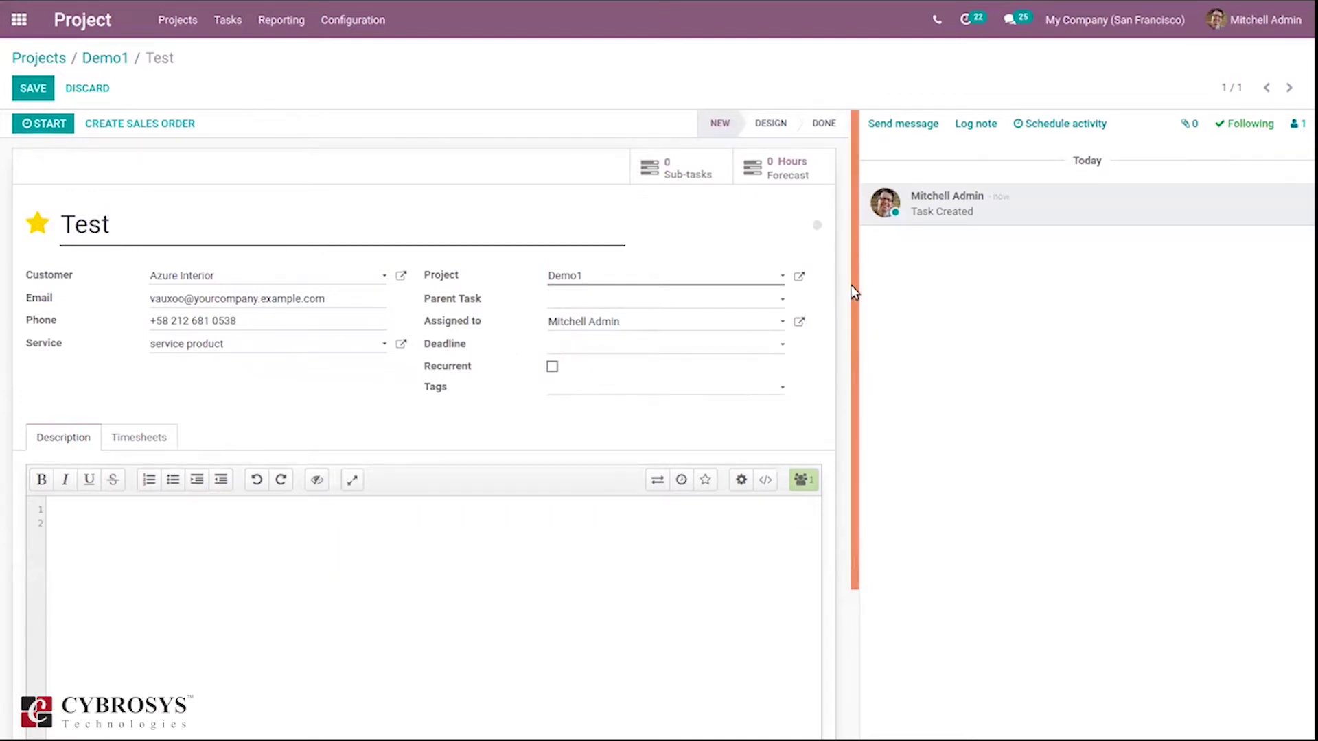
Add a timesheet line to the Test task described as Initial with 2 hours, and set the initially planned hours to 8
scroll(782, 509, down, 3)
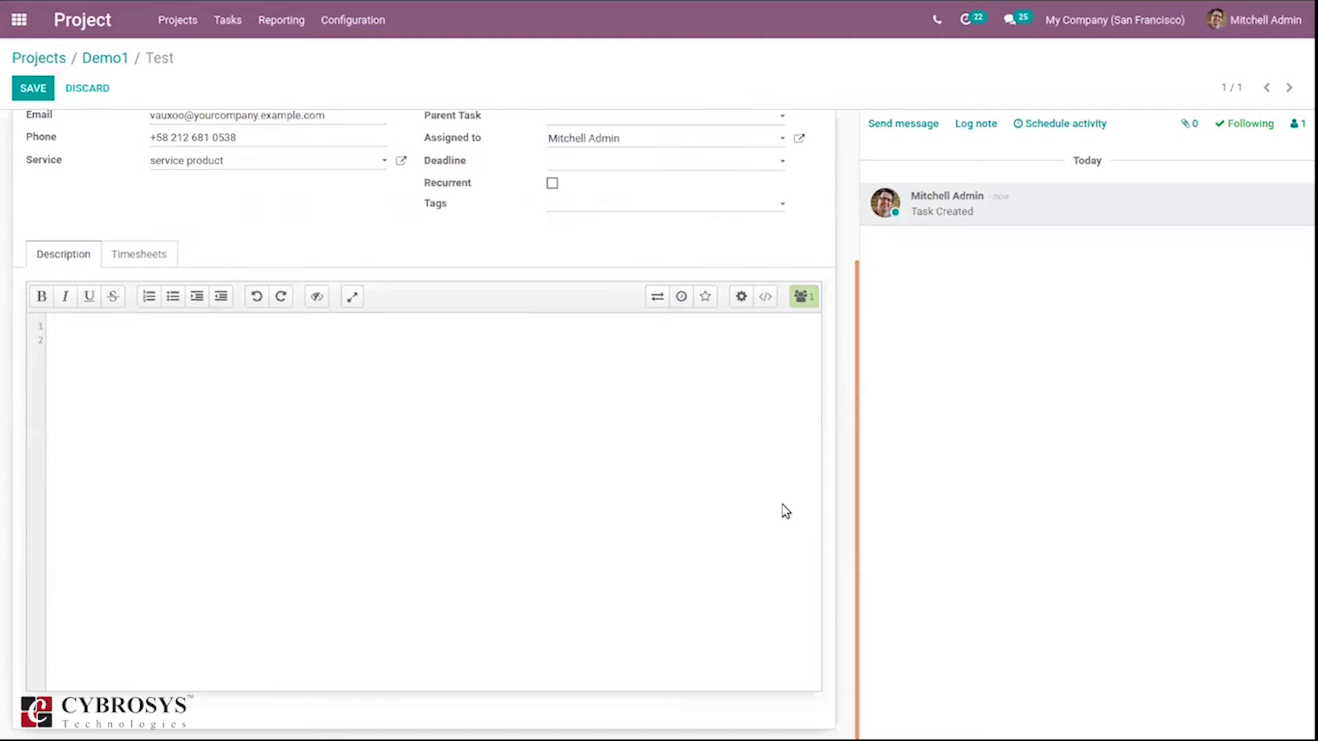
click(136, 254)
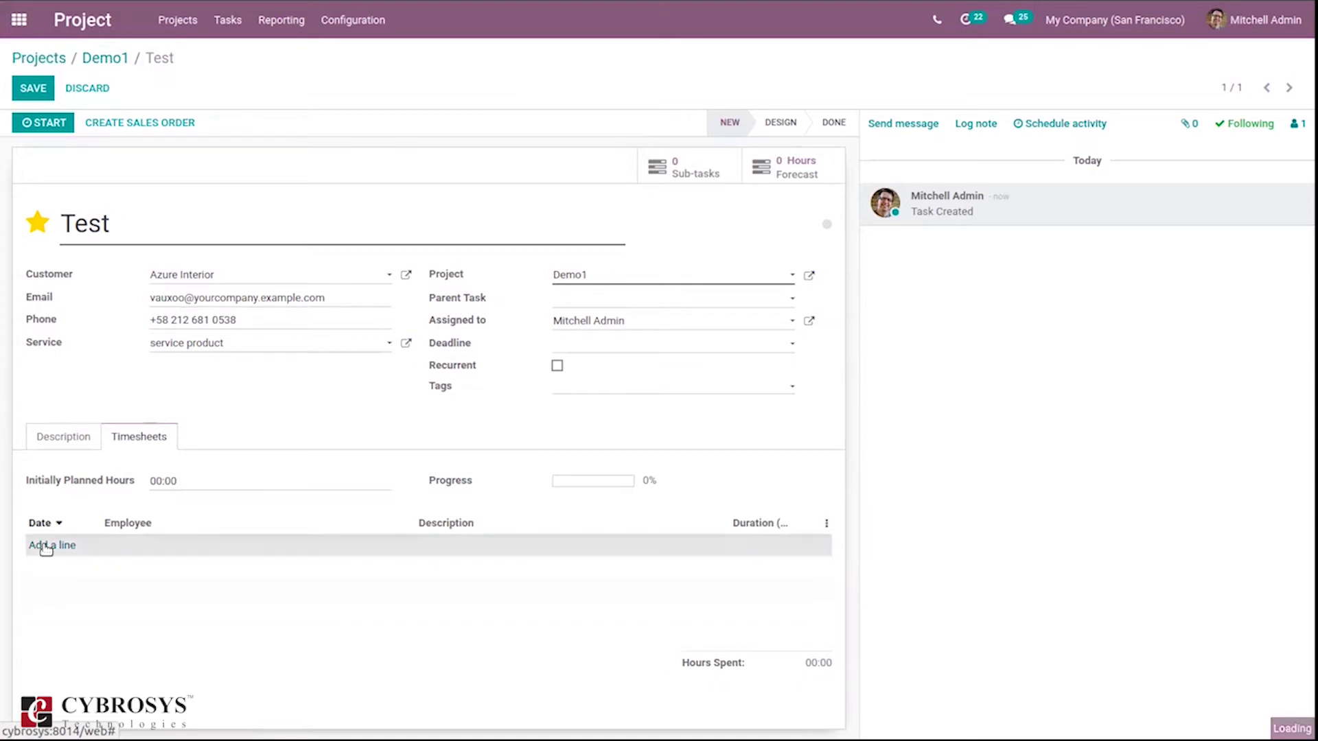
click(45, 547)
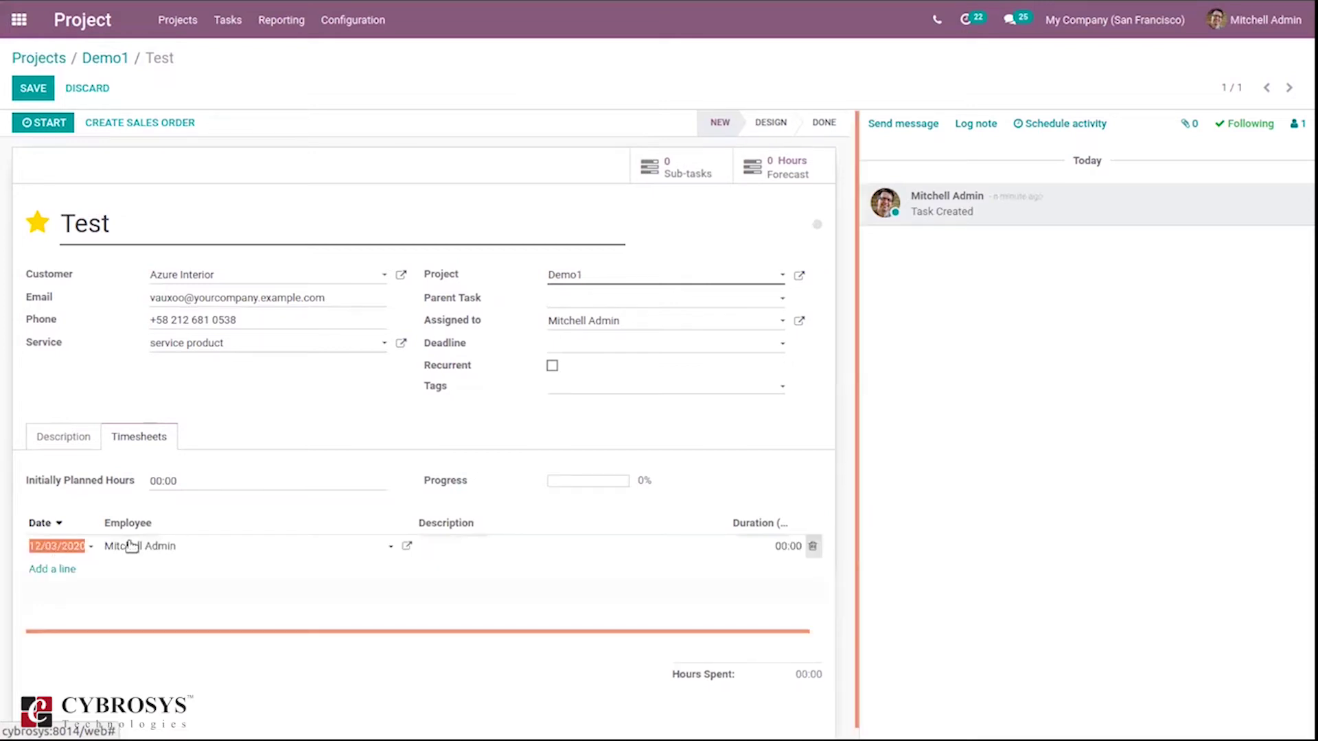
click(464, 550)
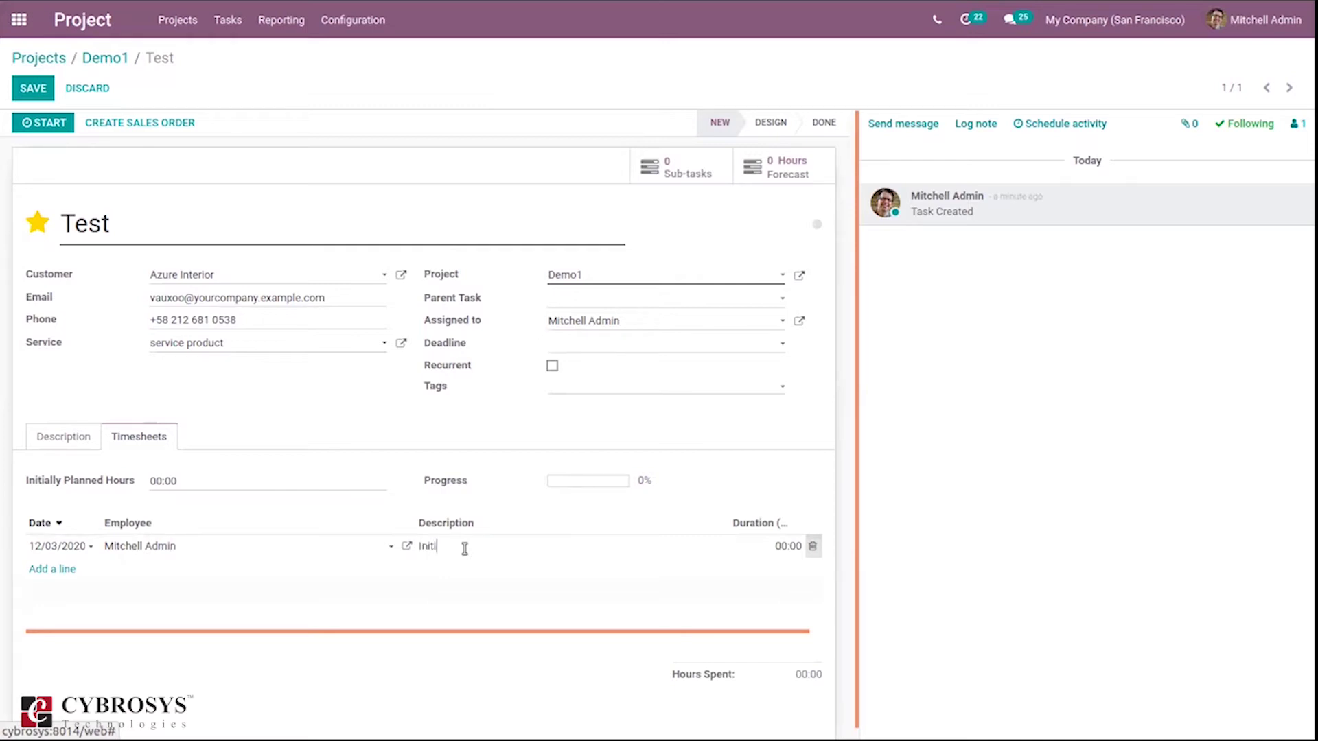
click(779, 549)
text(2)
click(686, 483)
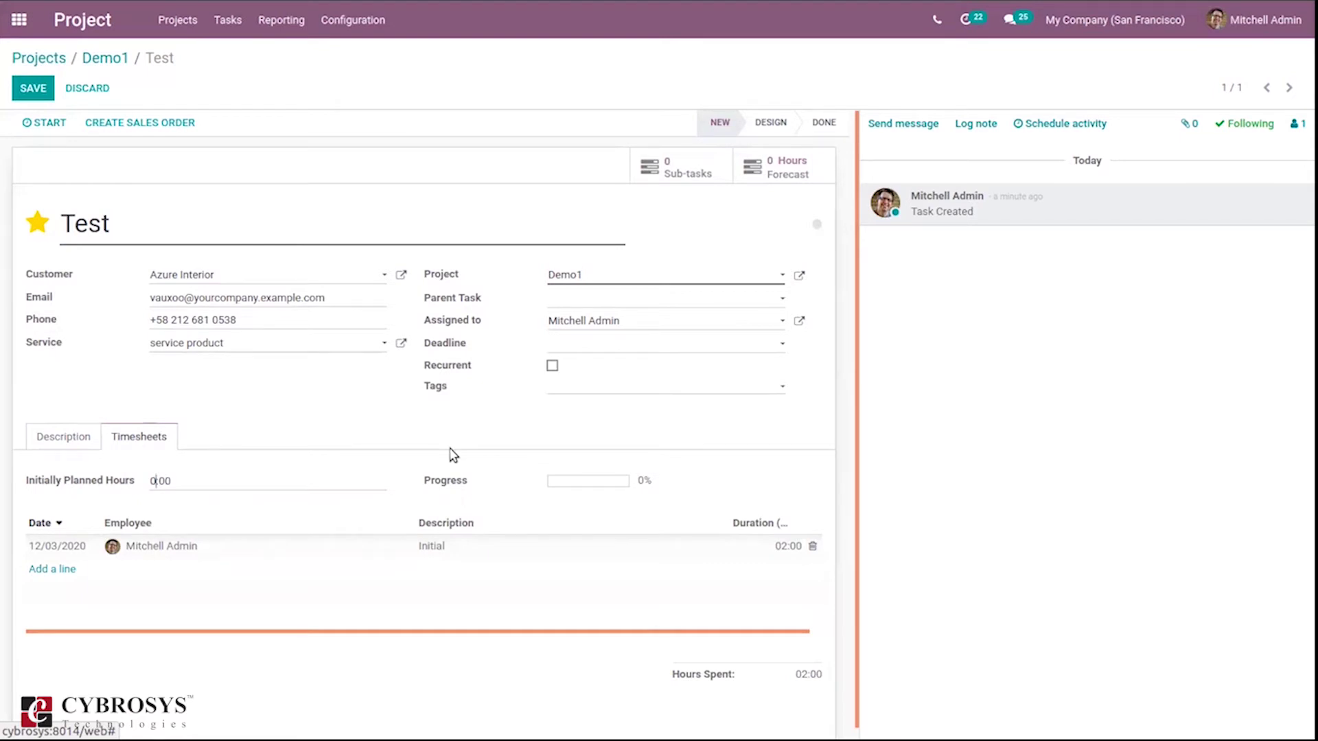
click(527, 484)
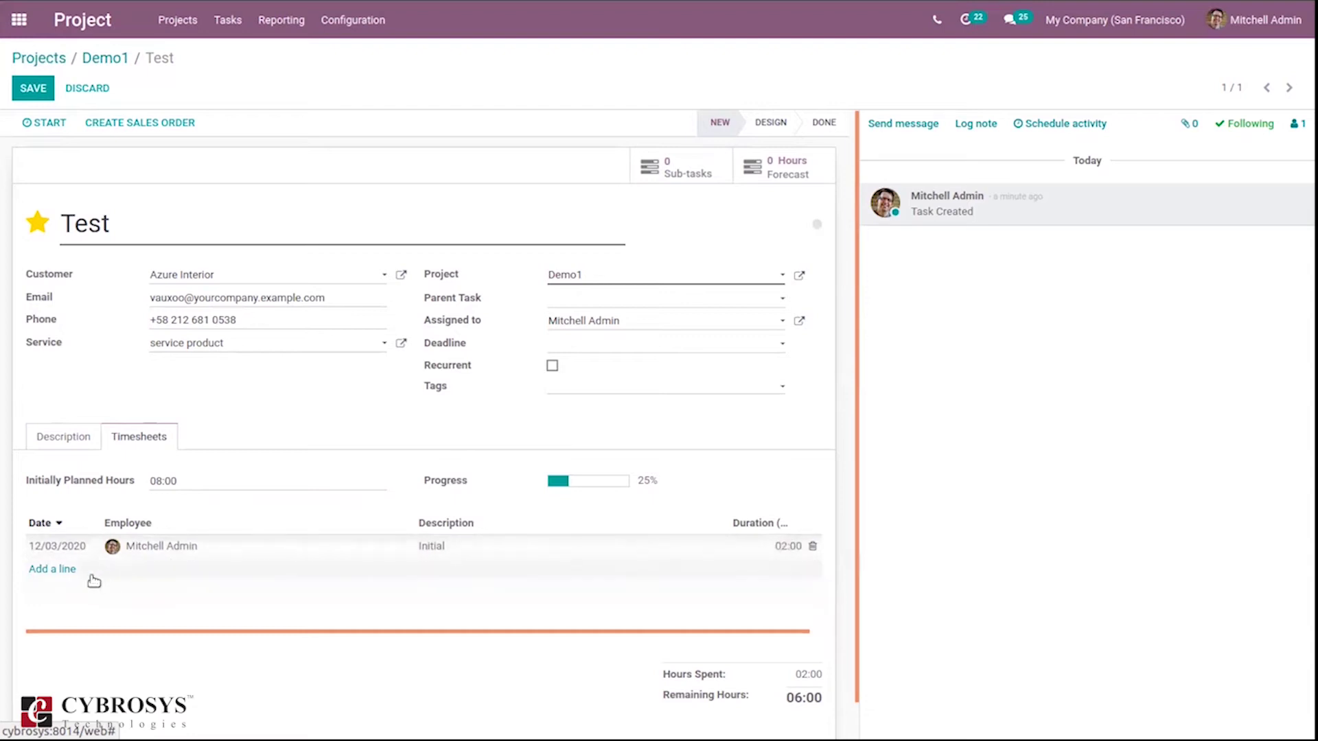
Add another timesheet line for a different employee, described as second with a duration of 3 hours, and save the task
click(55, 571)
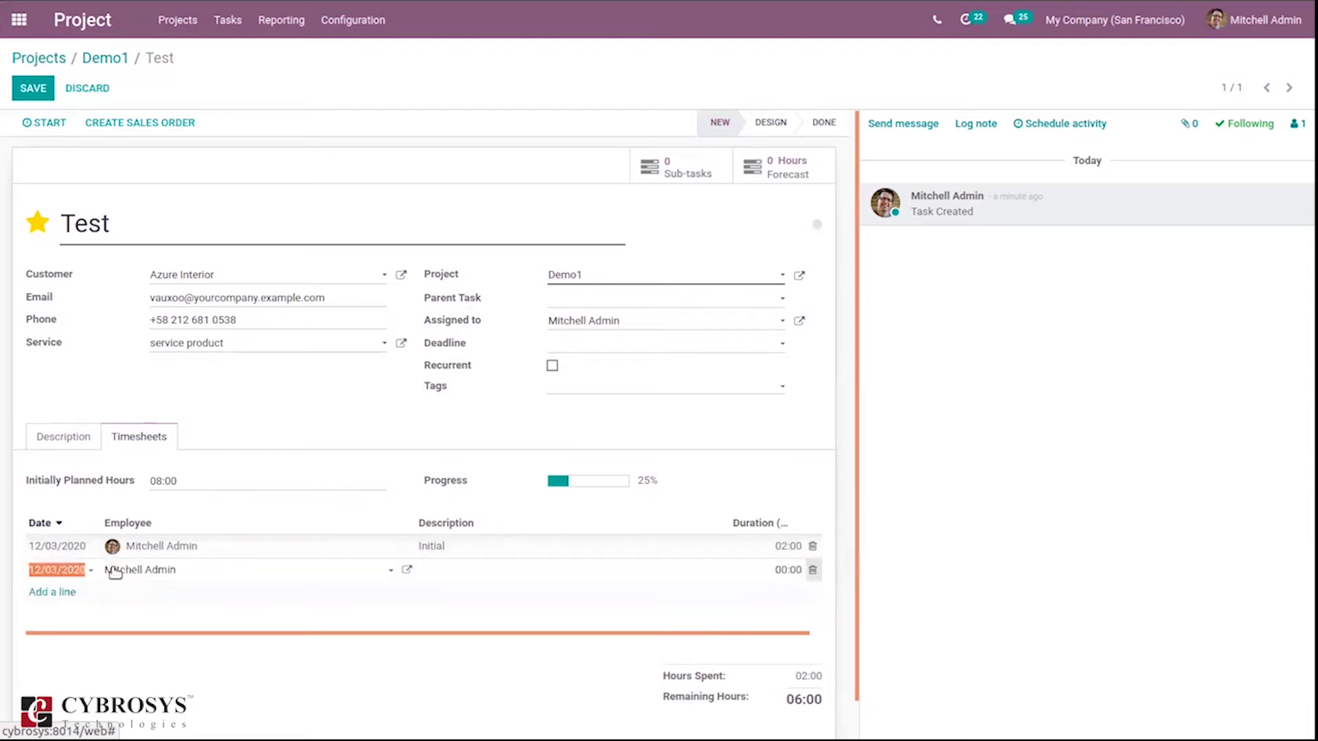
click(164, 579)
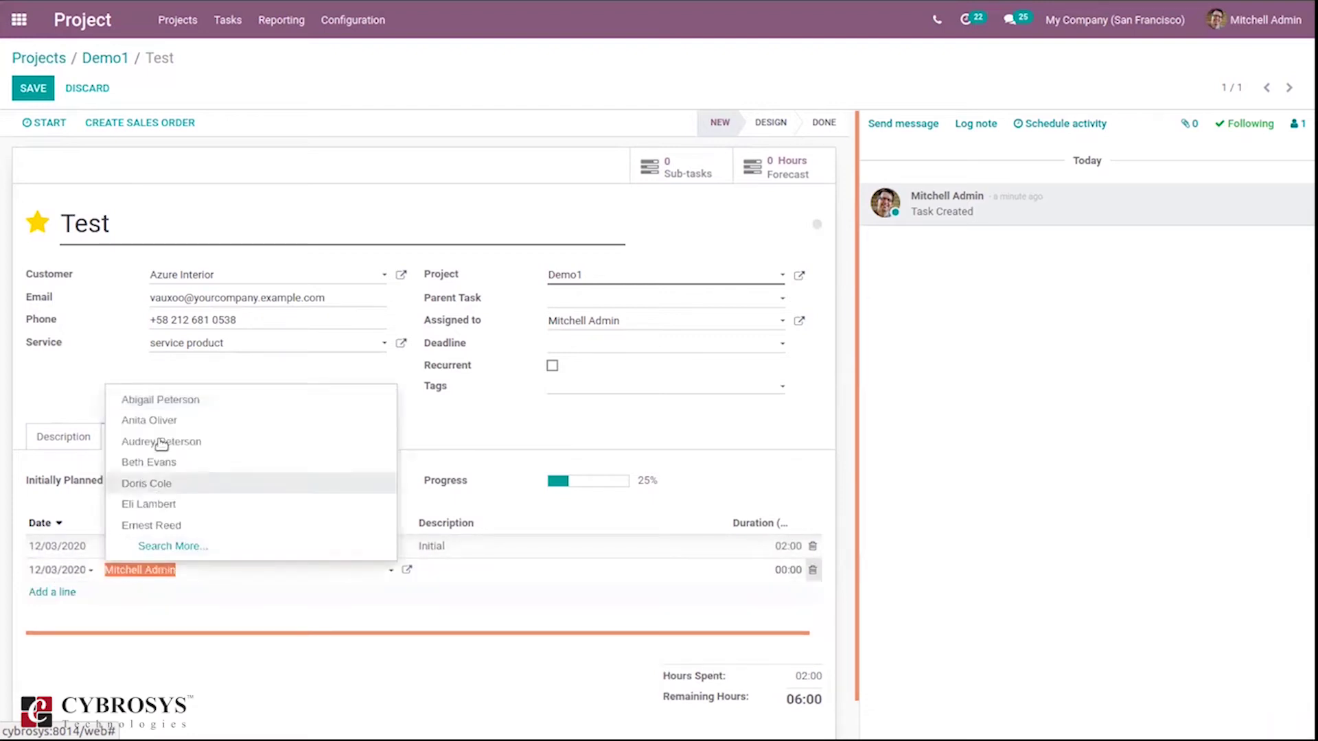
click(159, 421)
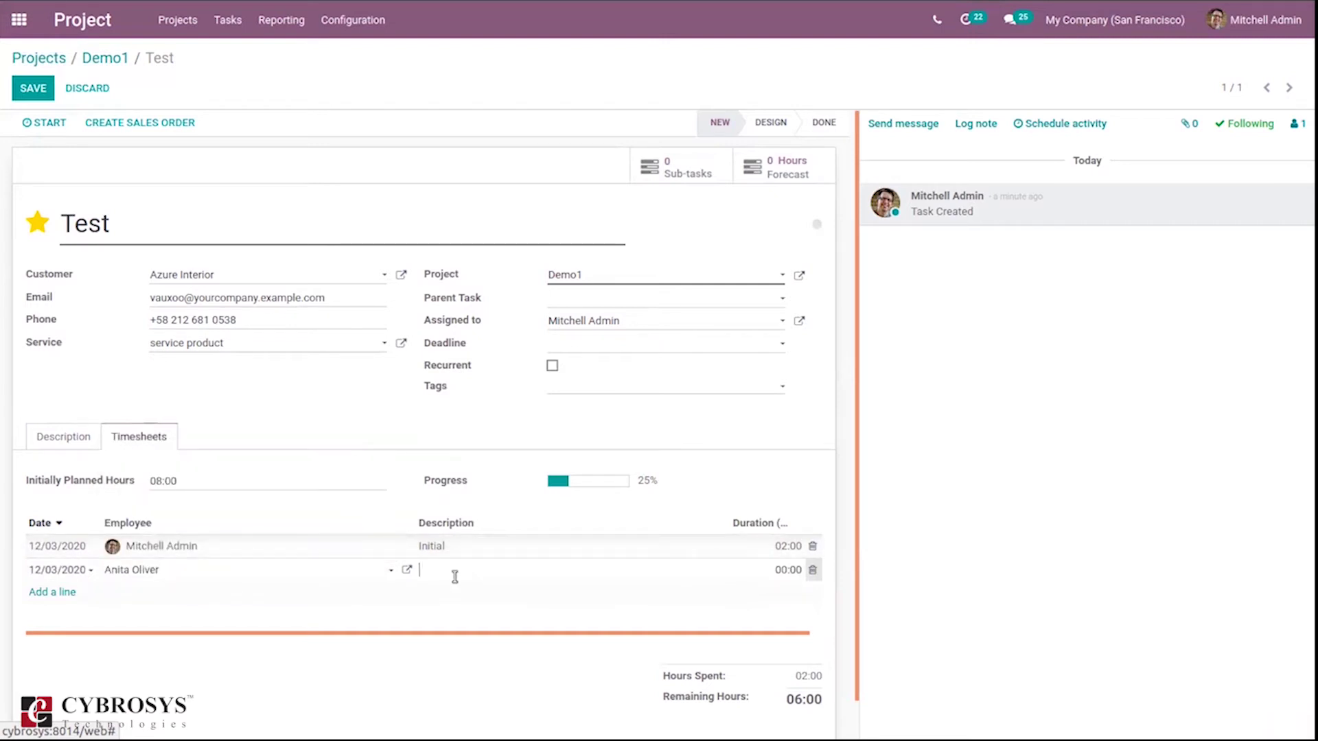
text(second)
click(768, 534)
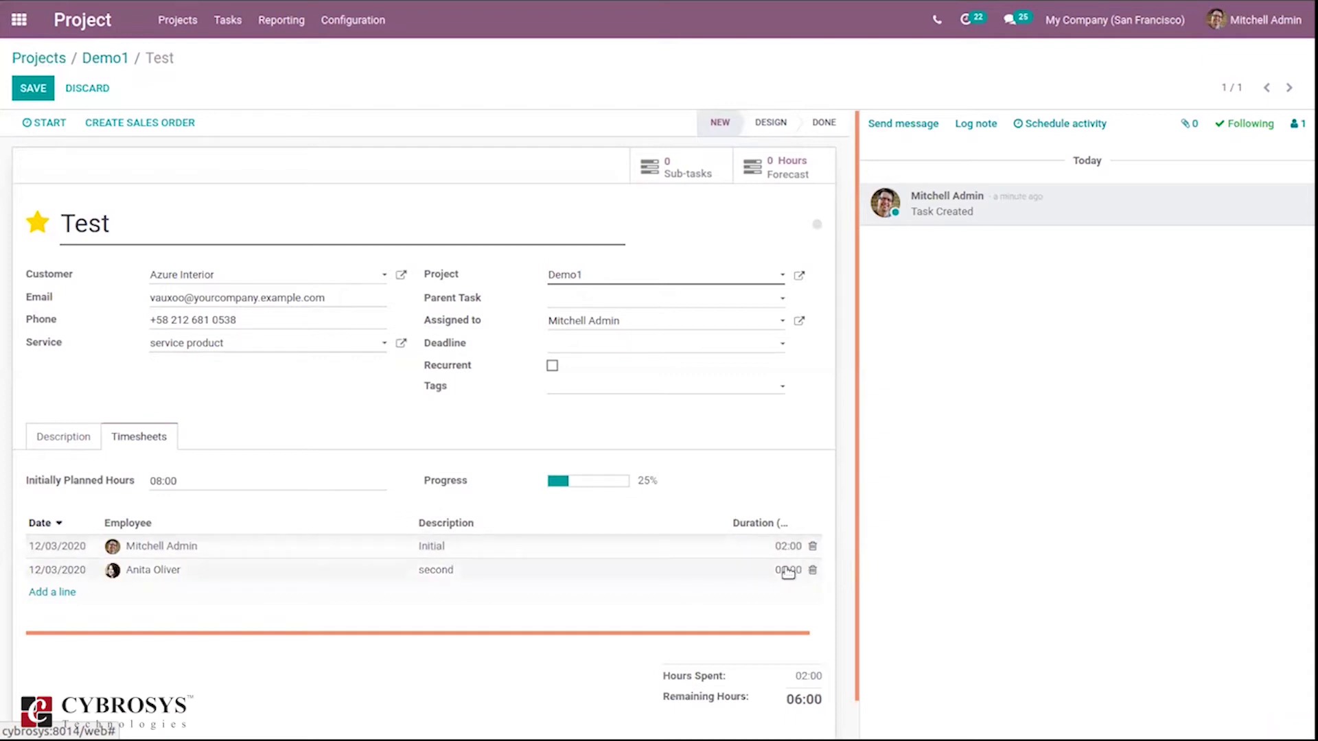
click(784, 570)
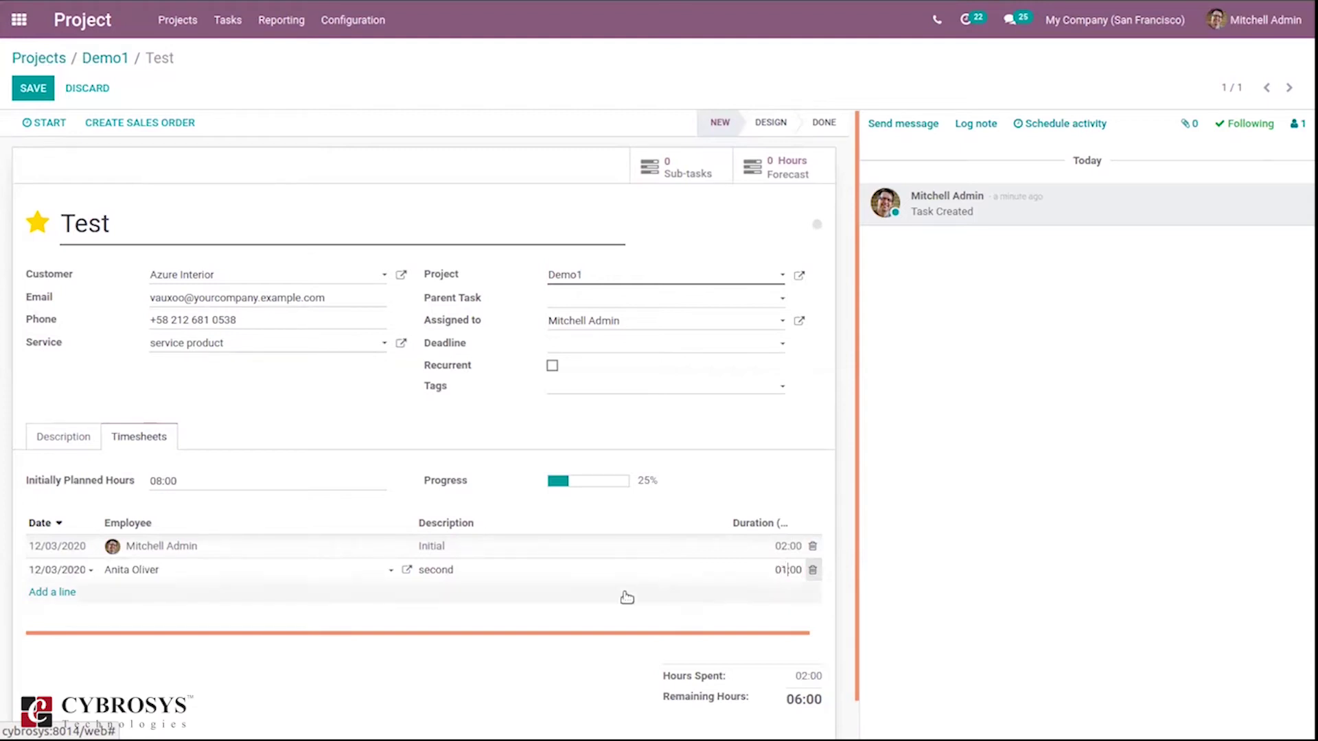
key(BackSpace)
text(3)
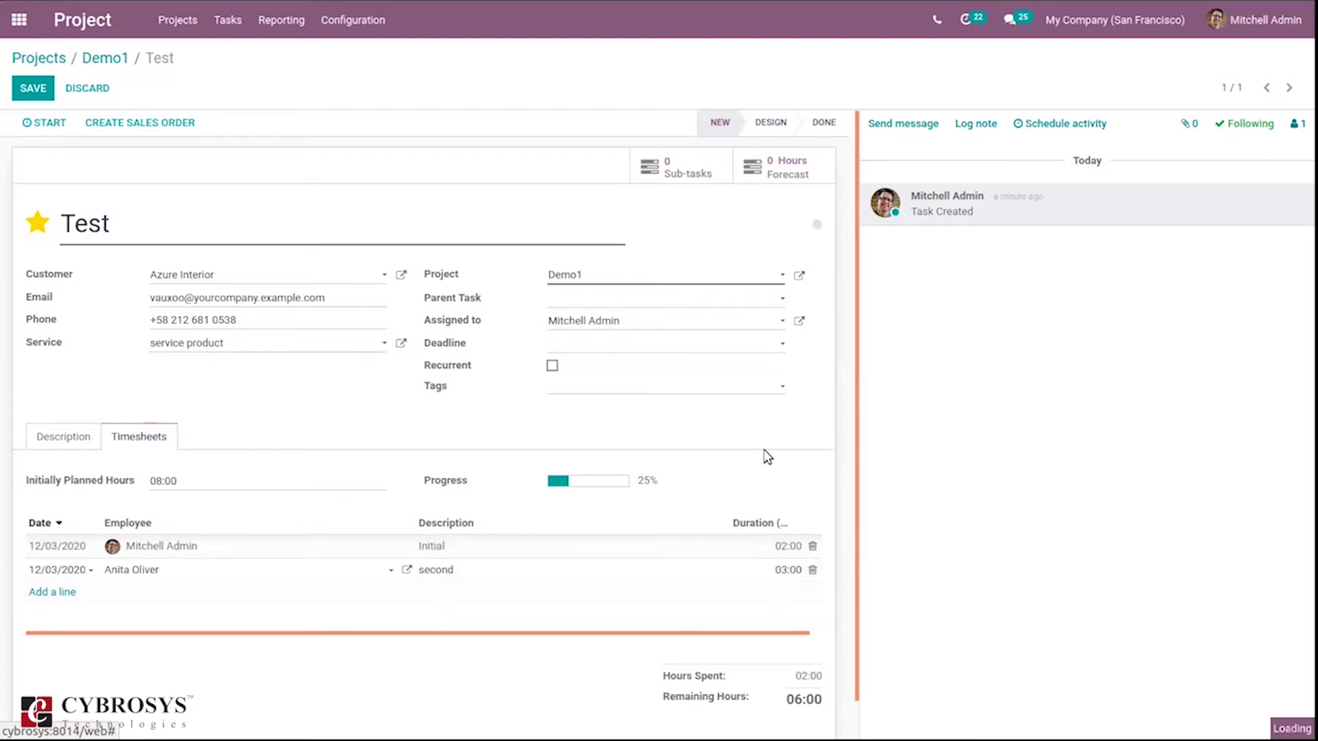
click(768, 457)
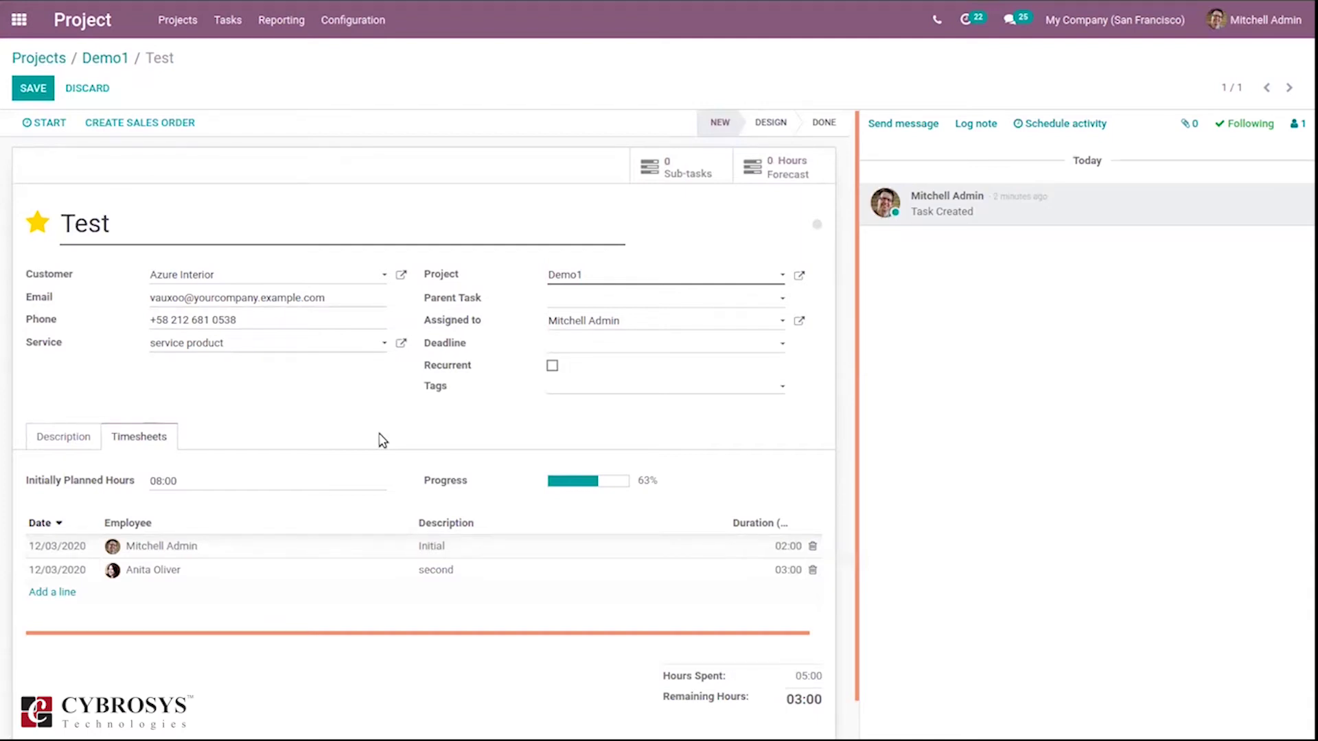
click(45, 86)
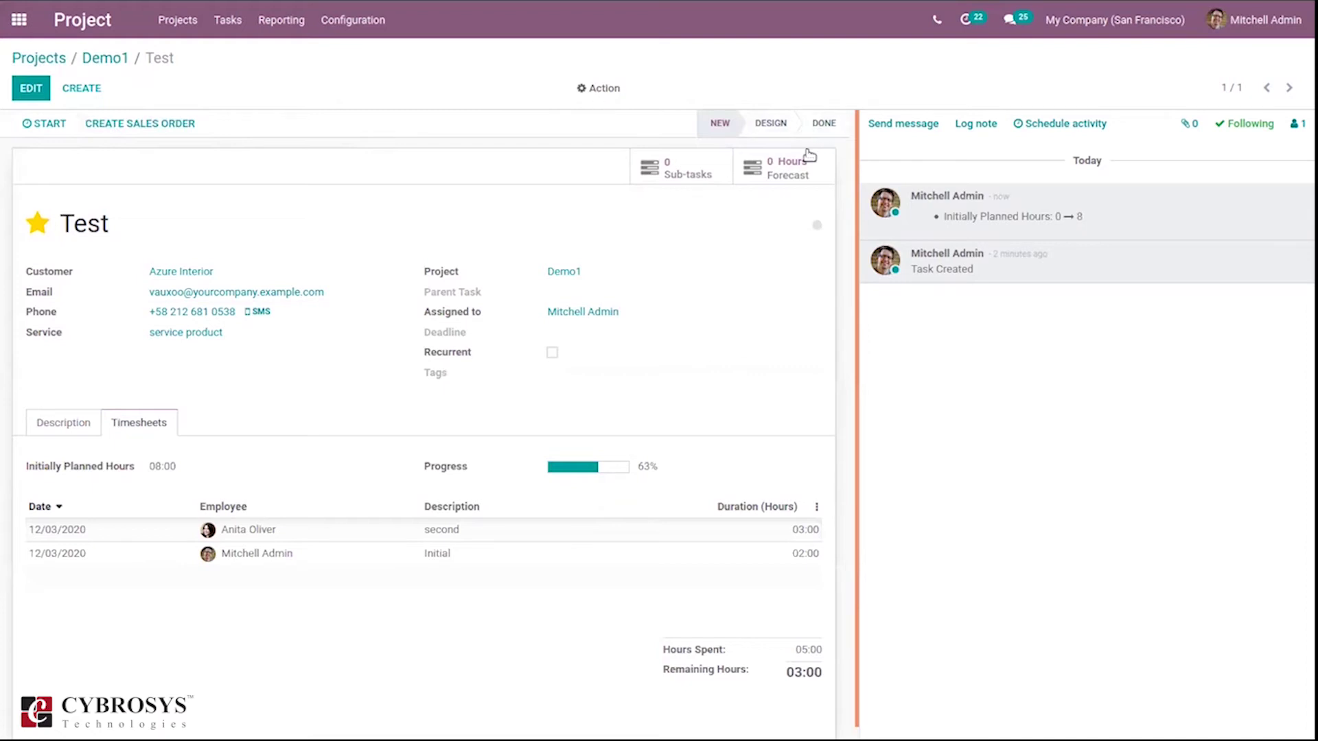
Examine the recorded hours and profitability in the Demo1 project's overview, and check the Test task's timesheets
click(103, 60)
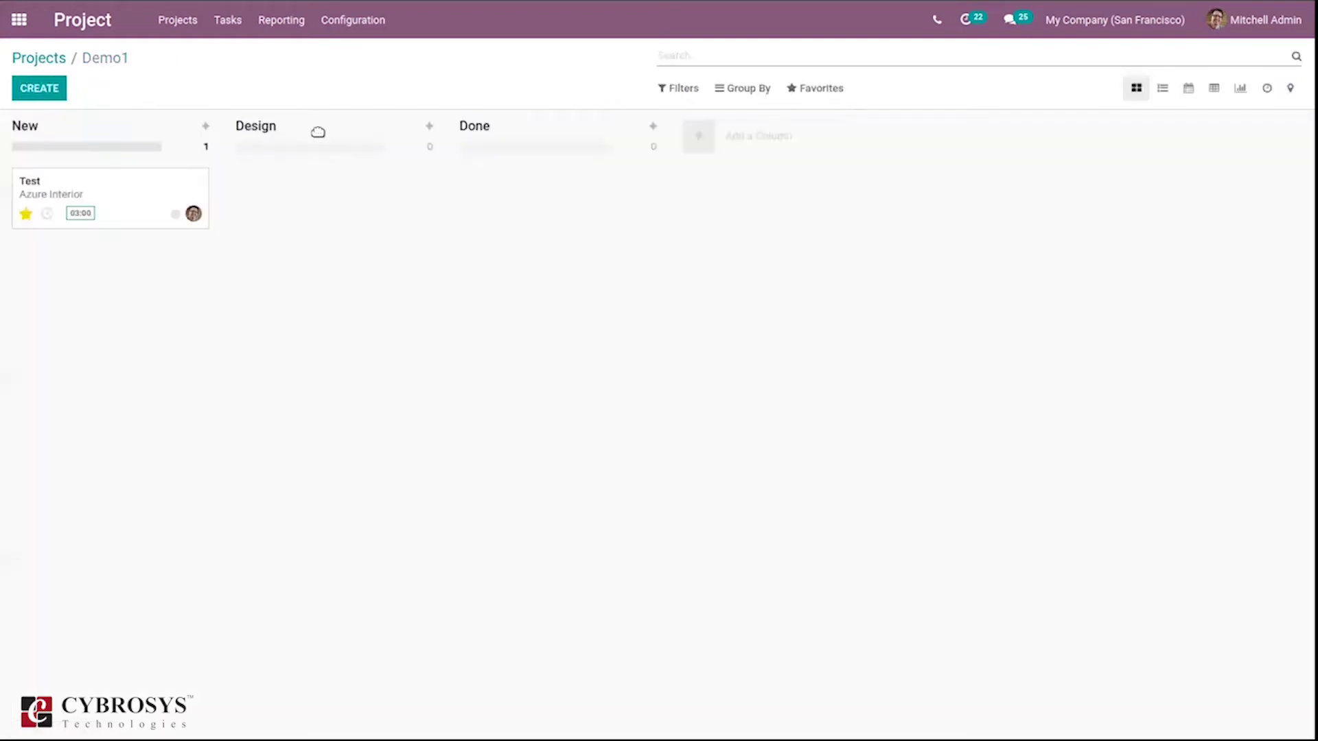
click(38, 60)
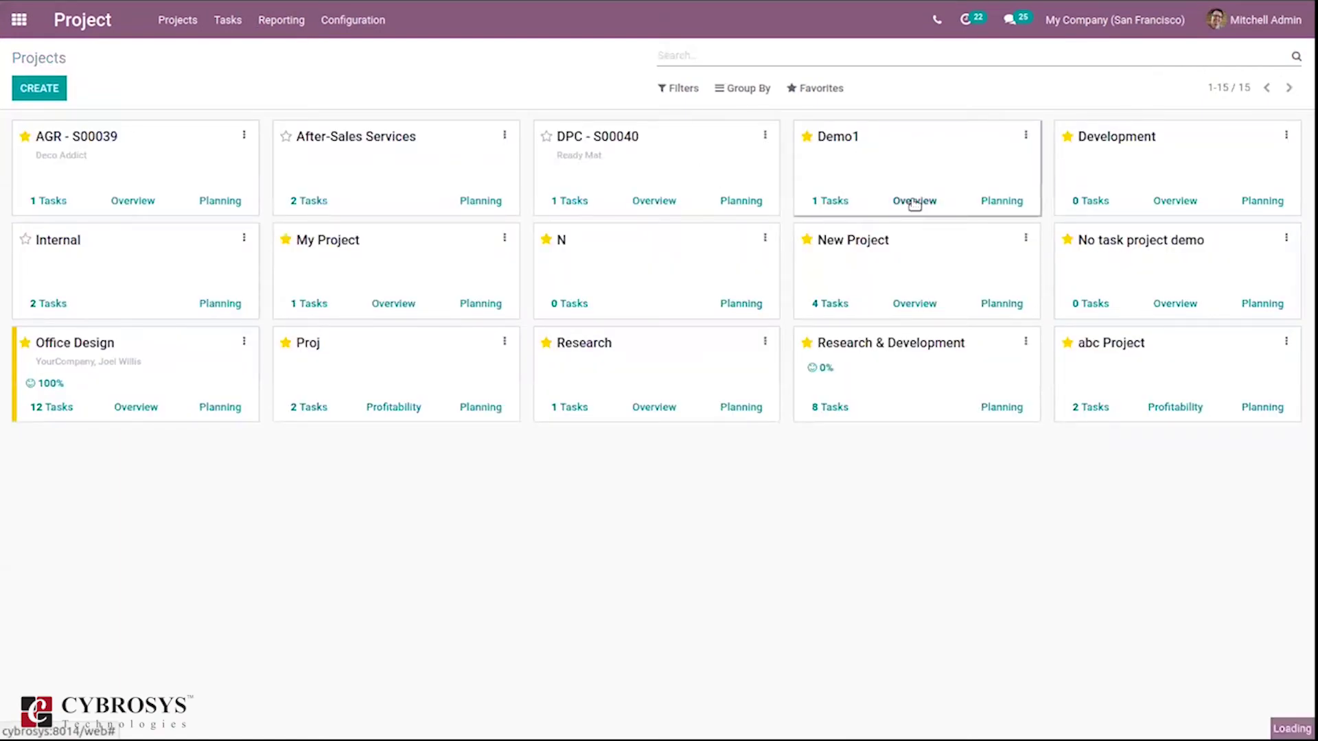
click(914, 202)
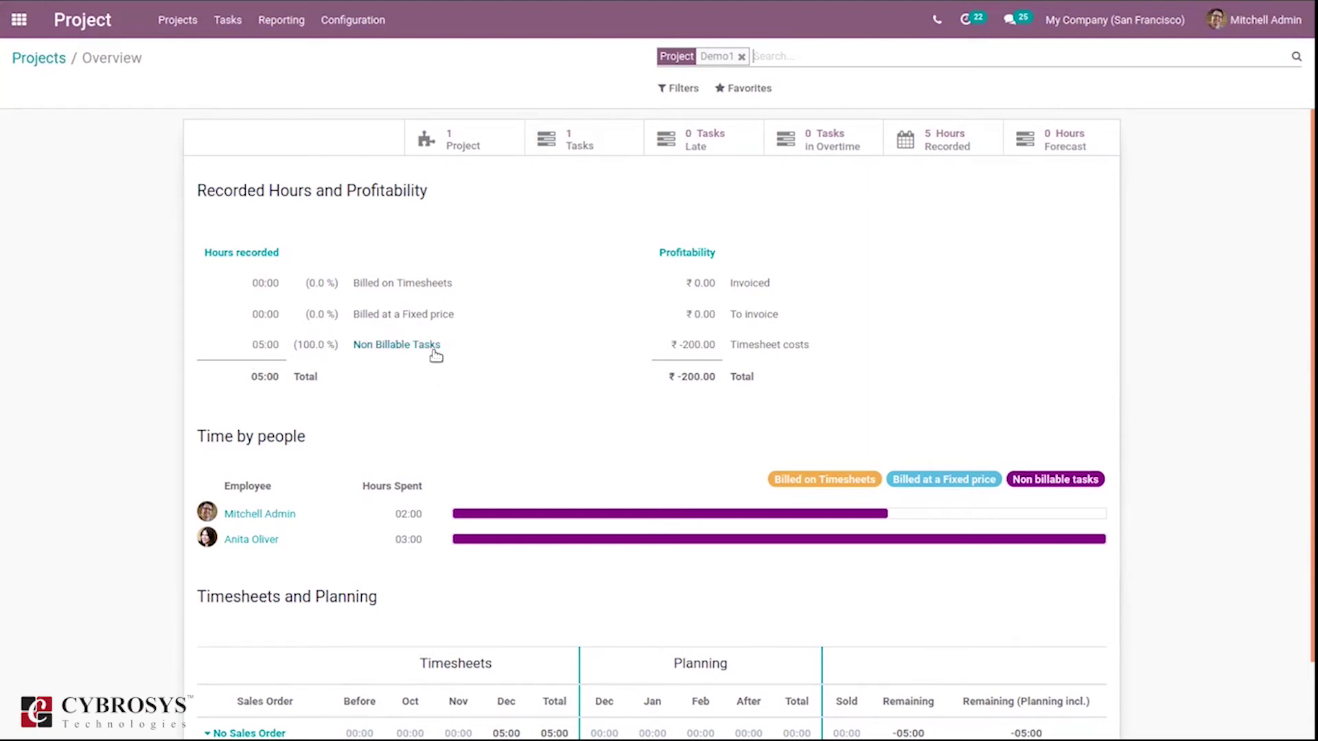
mouse_move(436, 356)
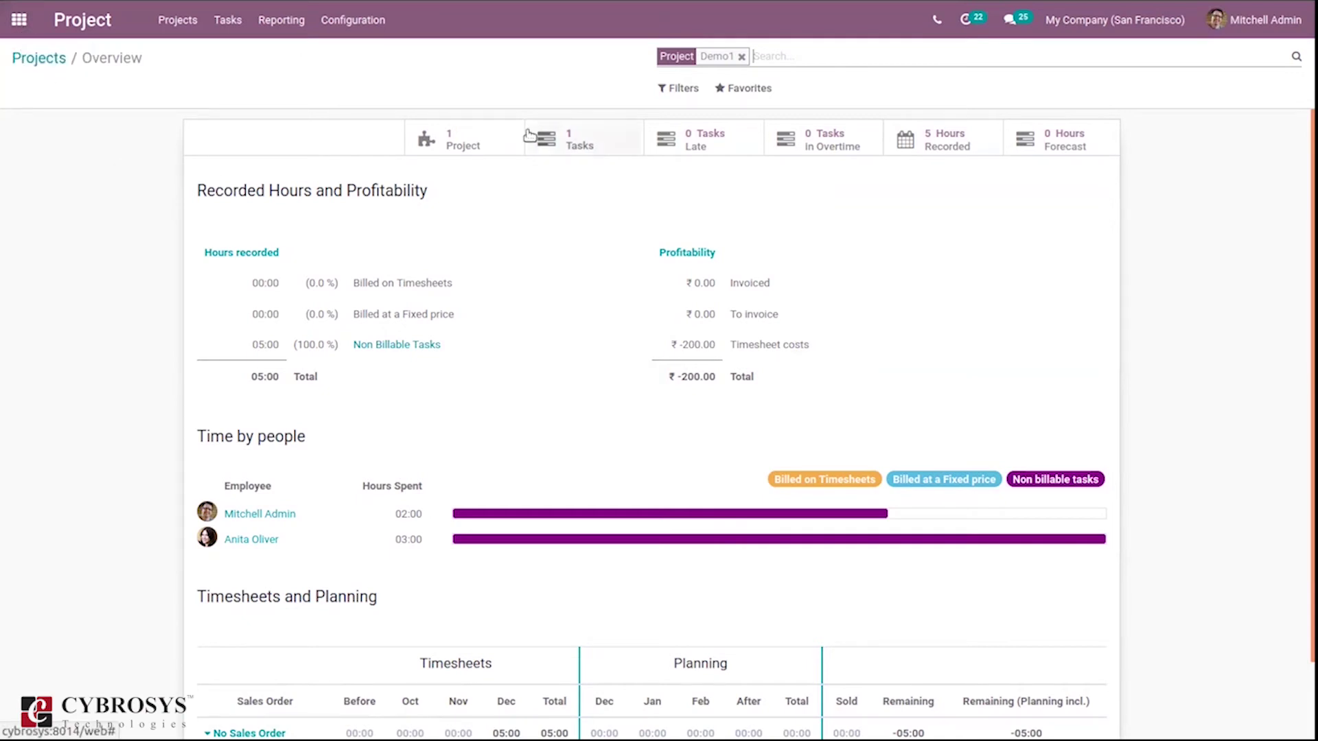
click(596, 139)
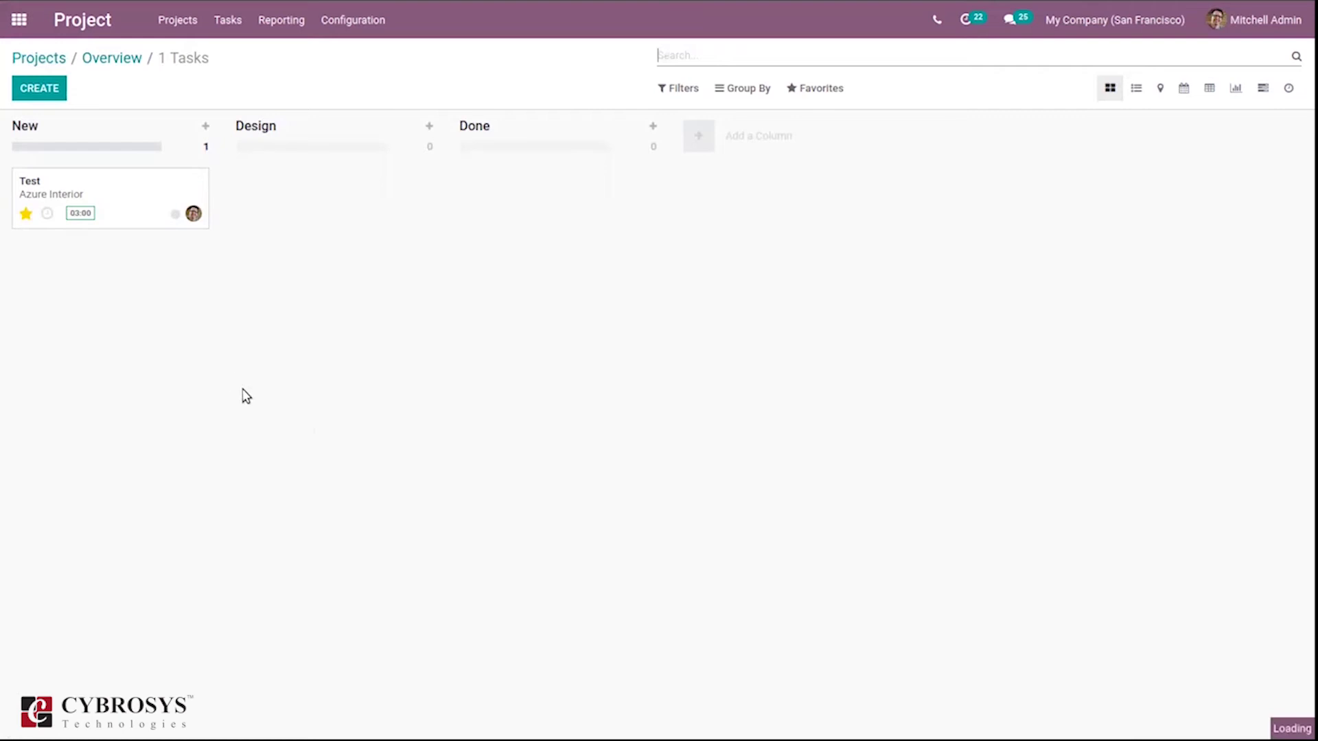
click(148, 422)
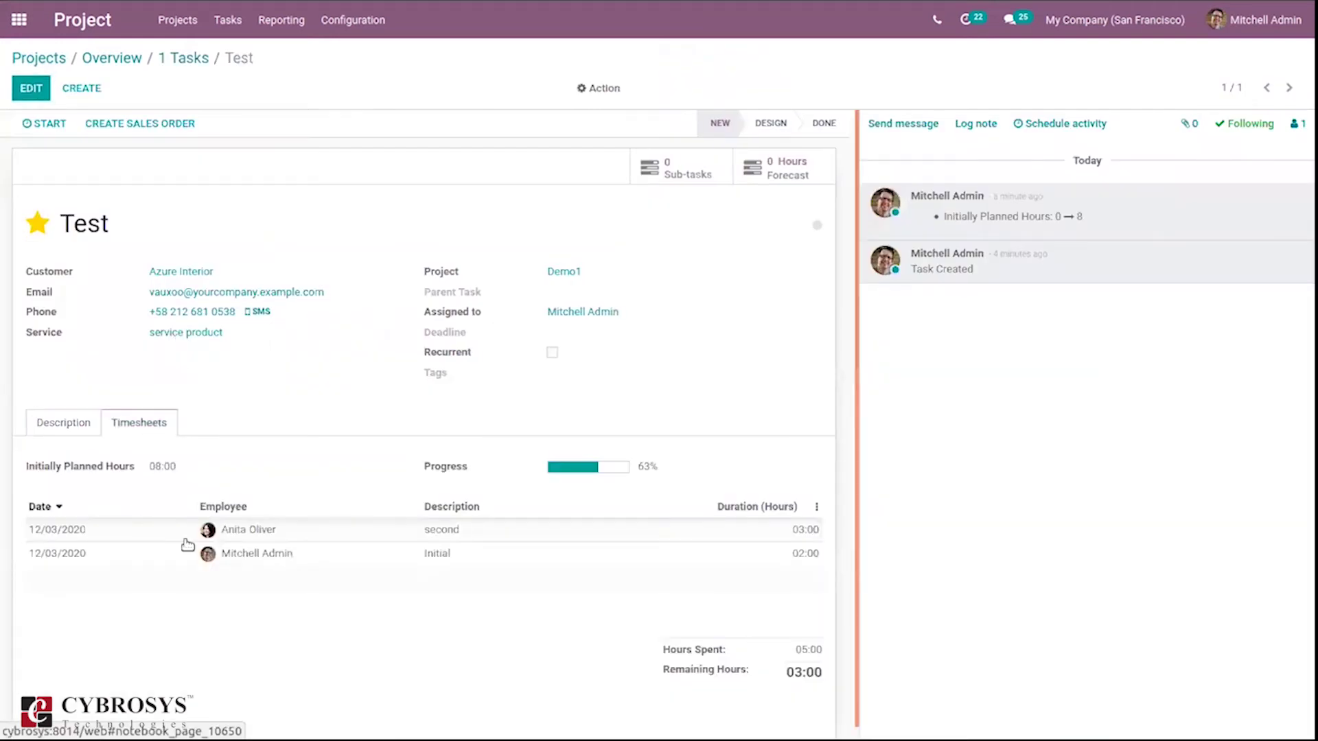
Switch to the Employees app and open the record of the employee who logged the second timesheet line
click(7, 7)
text(emp)
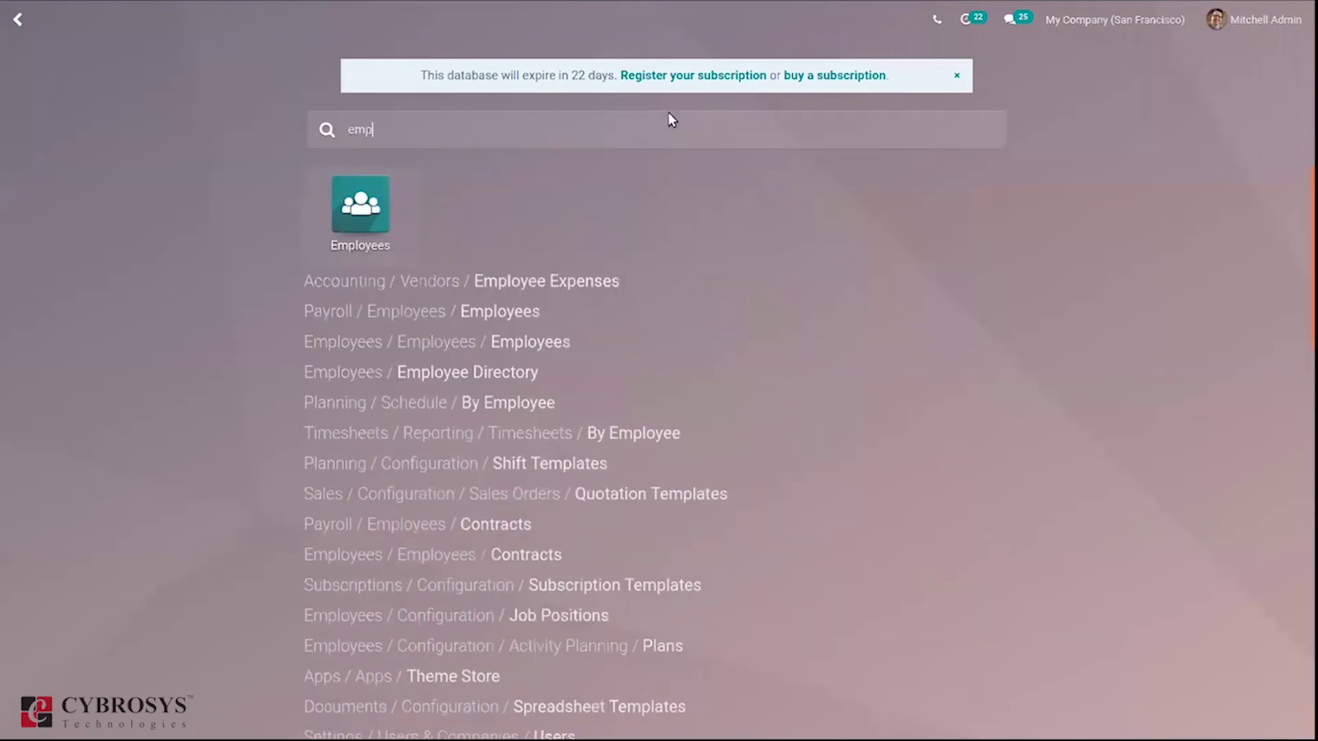
text(l)
click(350, 205)
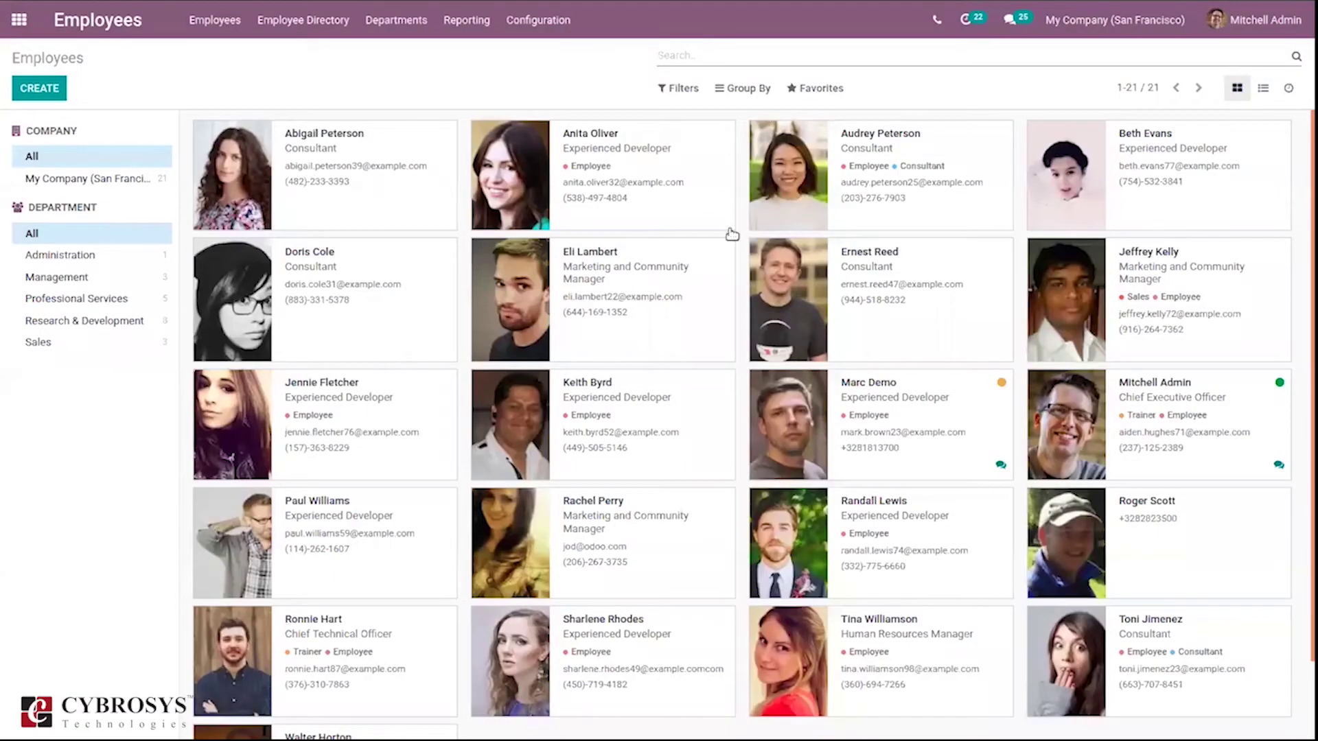
click(627, 191)
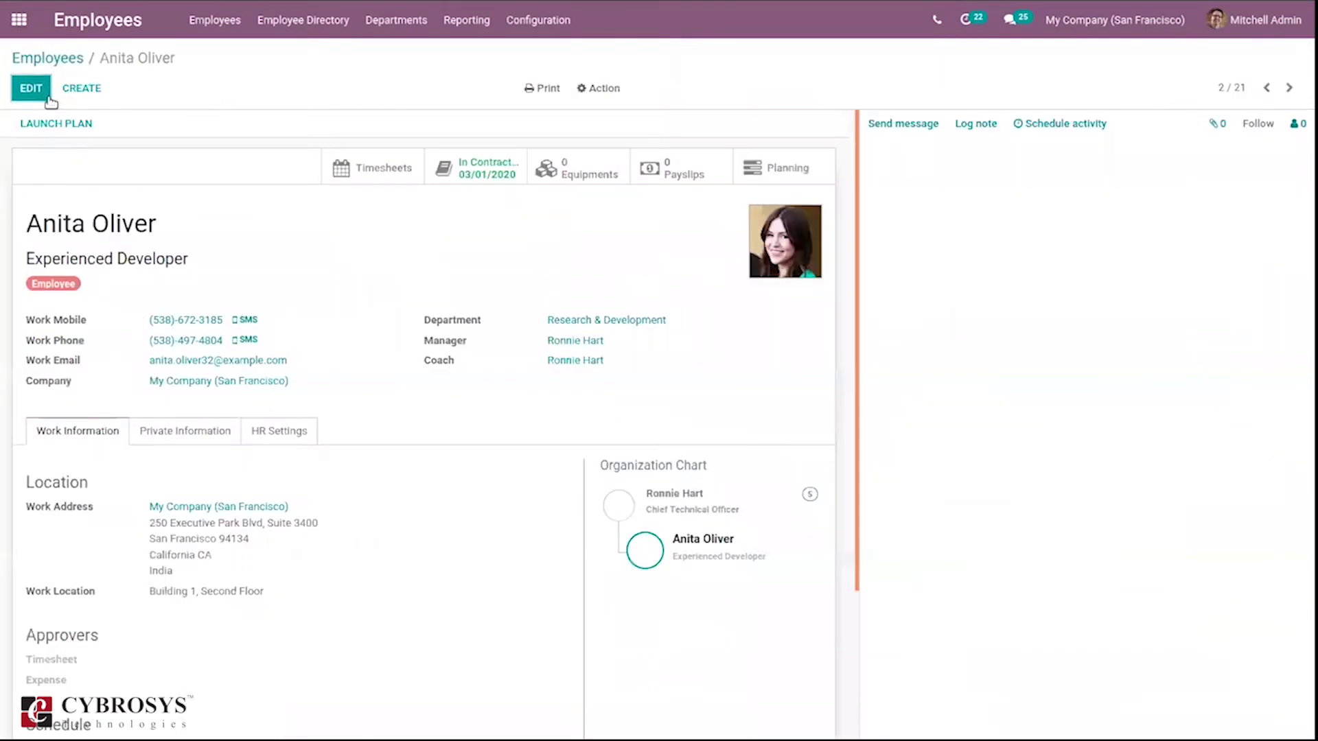
Set the employee's timesheet cost to ₹100.00 per hour in the HR settings and save the record
click(48, 97)
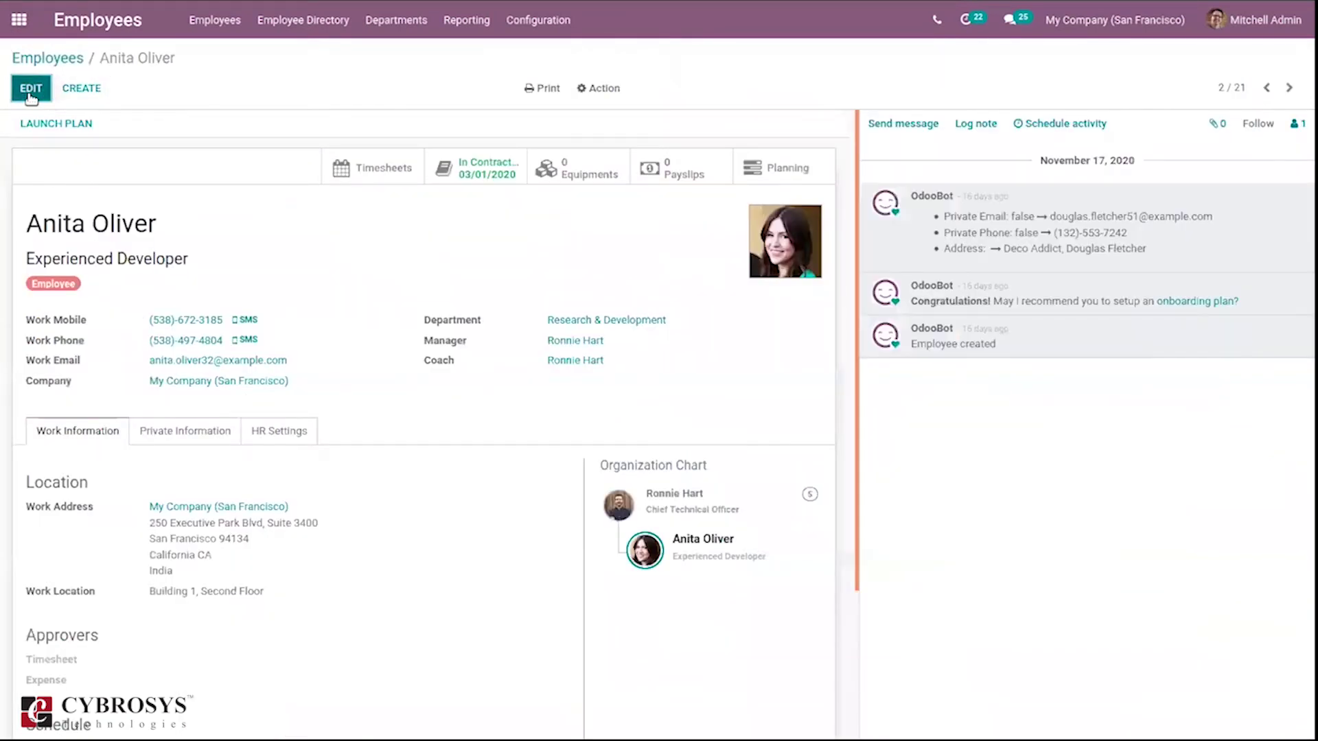
click(285, 447)
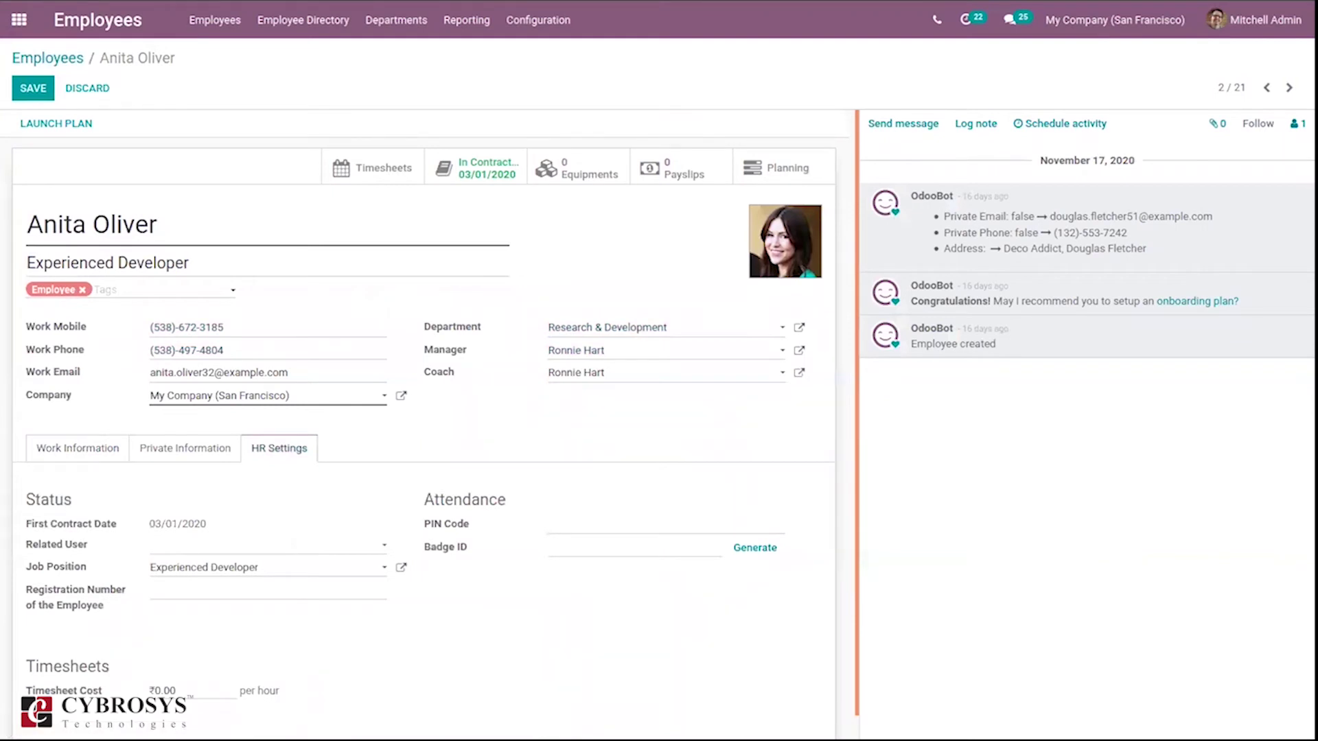
click(160, 690)
click(33, 88)
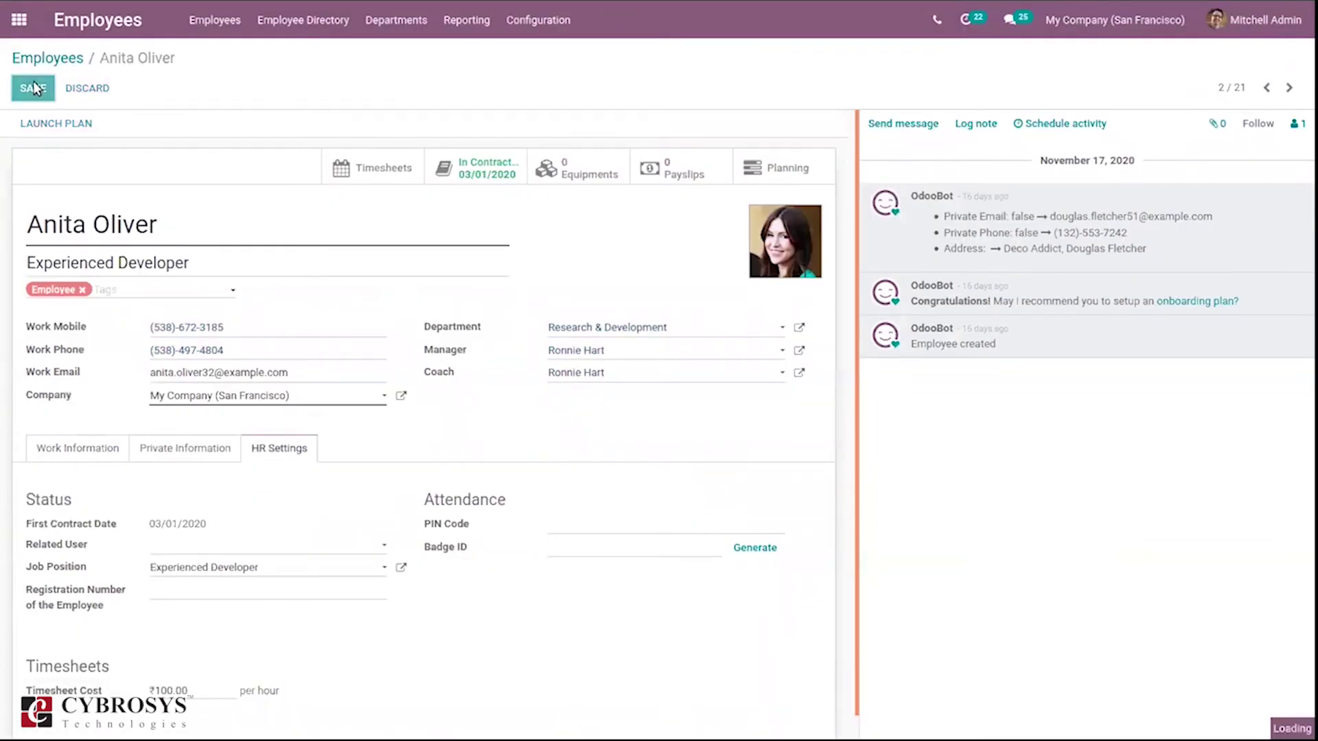
Switch back to the Project app and open the Test task through the Demo1 project's overview
click(20, 19)
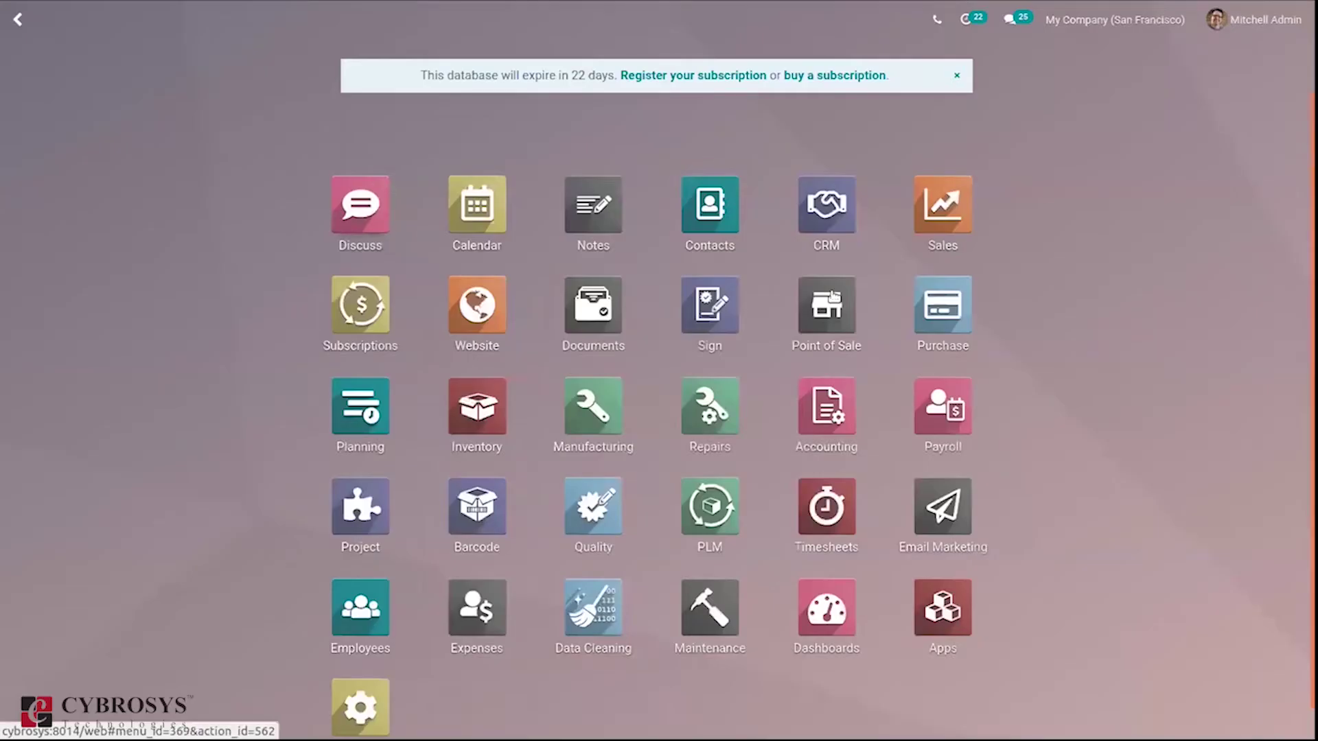
text(pr)
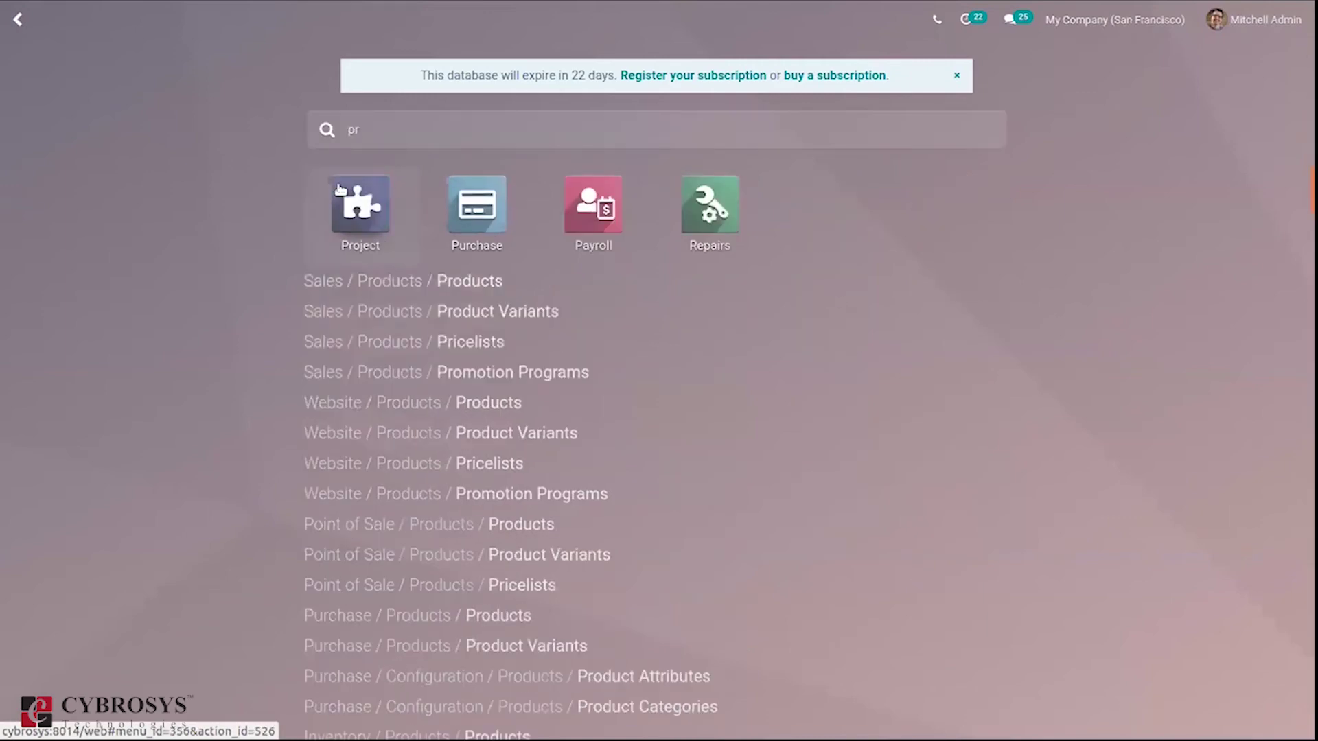
click(359, 206)
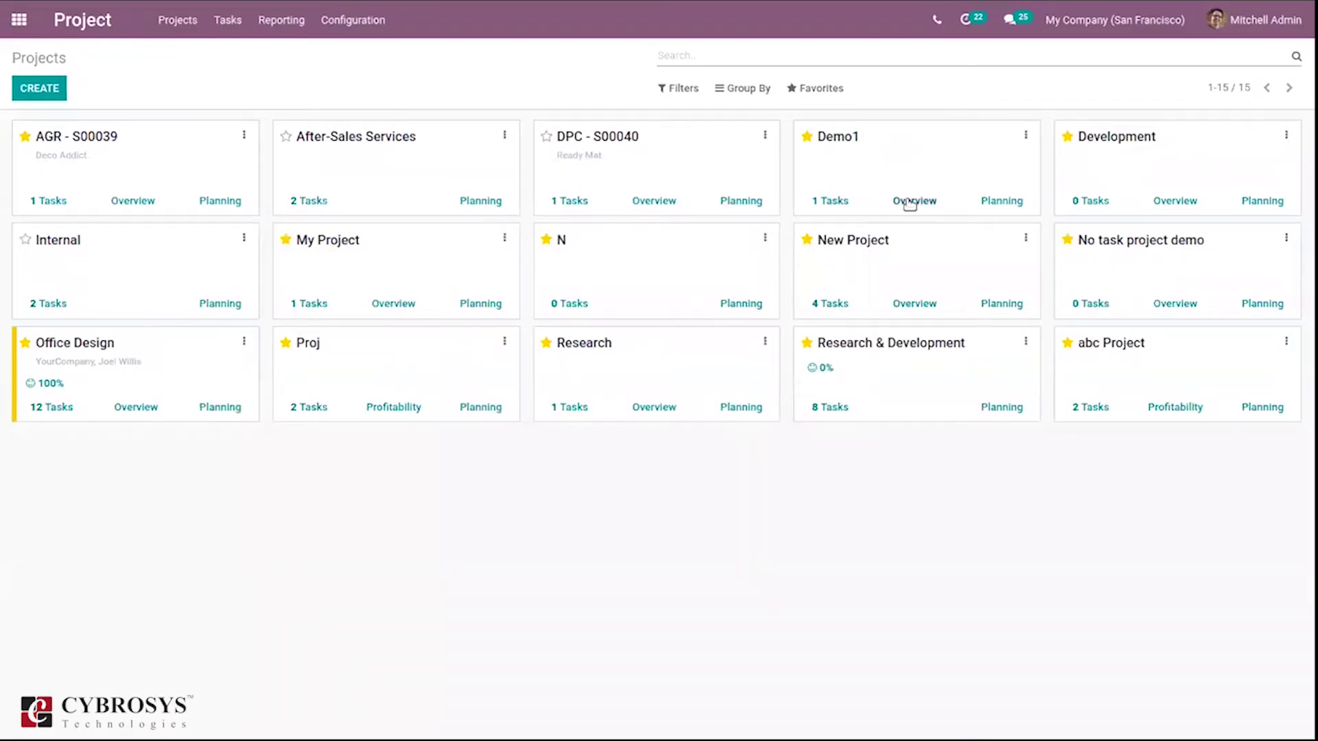
click(909, 201)
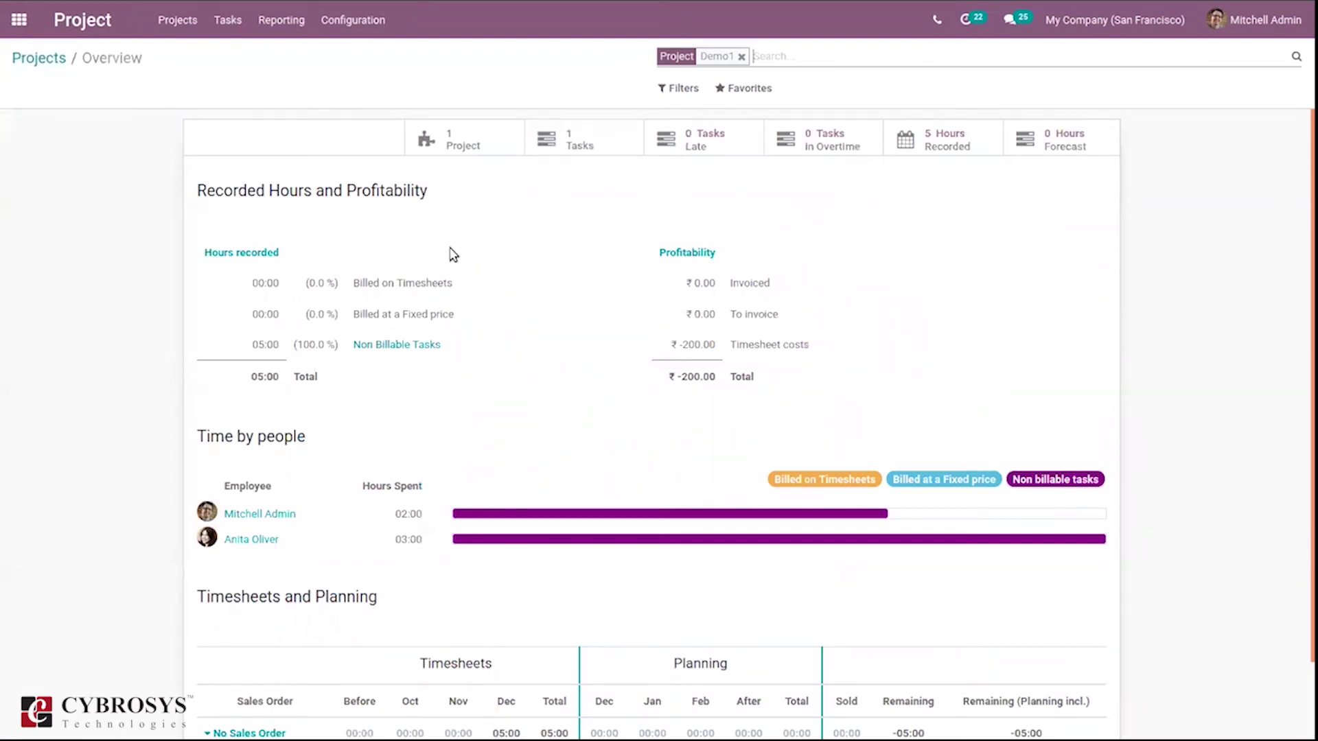
click(602, 141)
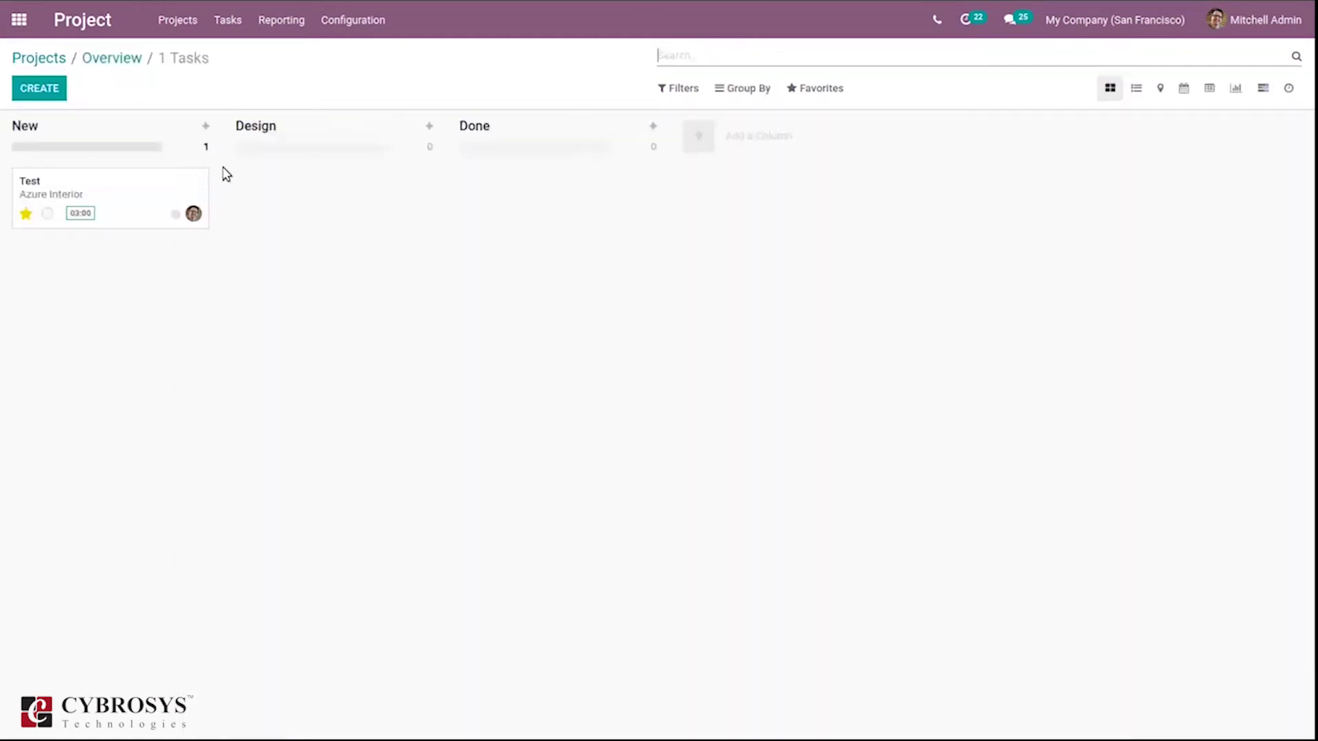
click(176, 173)
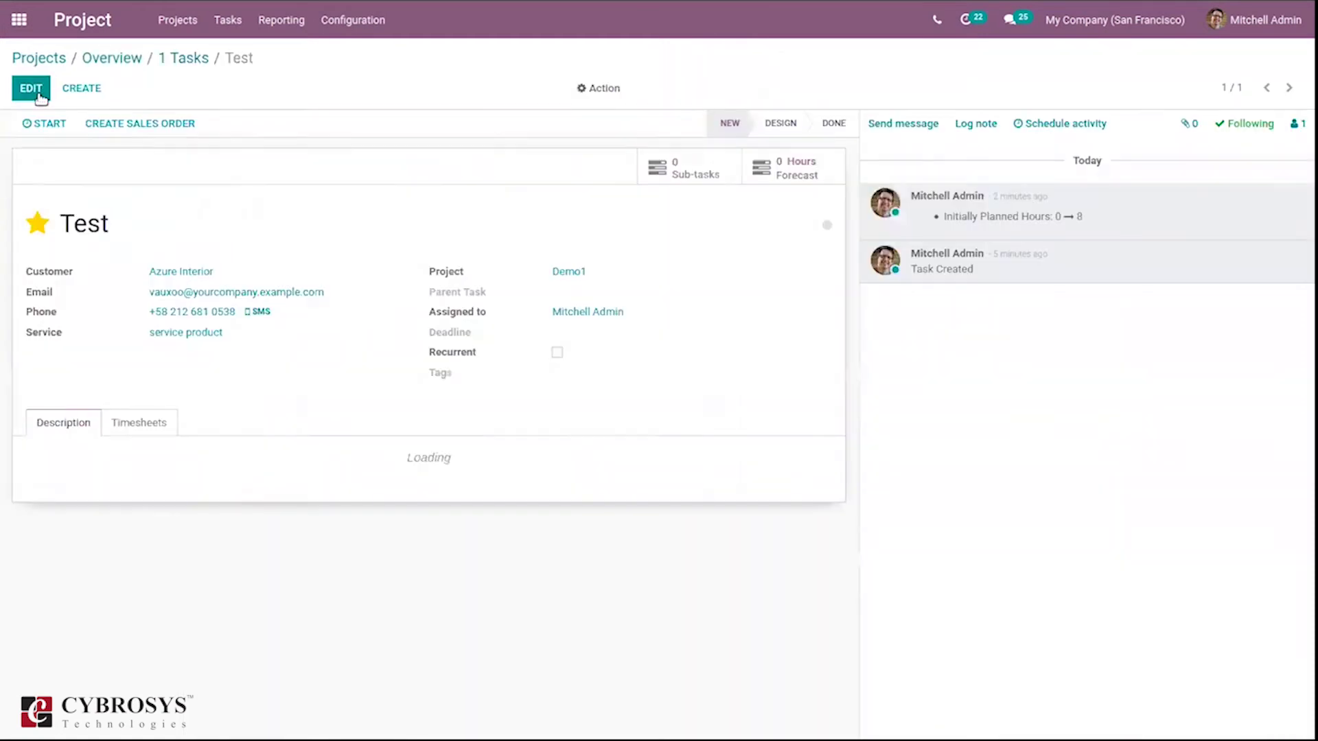
In the Test task's timesheets, add a line for the employee of the "second" entry and delete that old entry
click(144, 427)
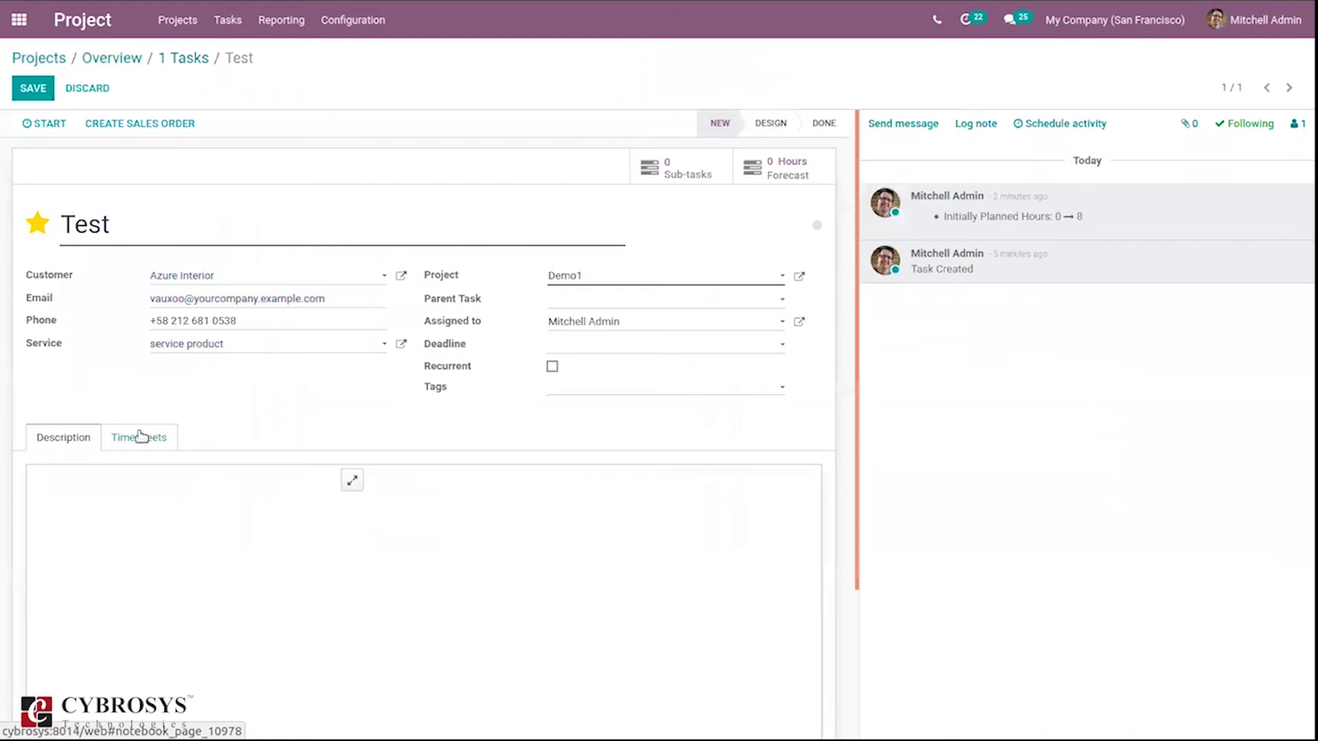
click(144, 429)
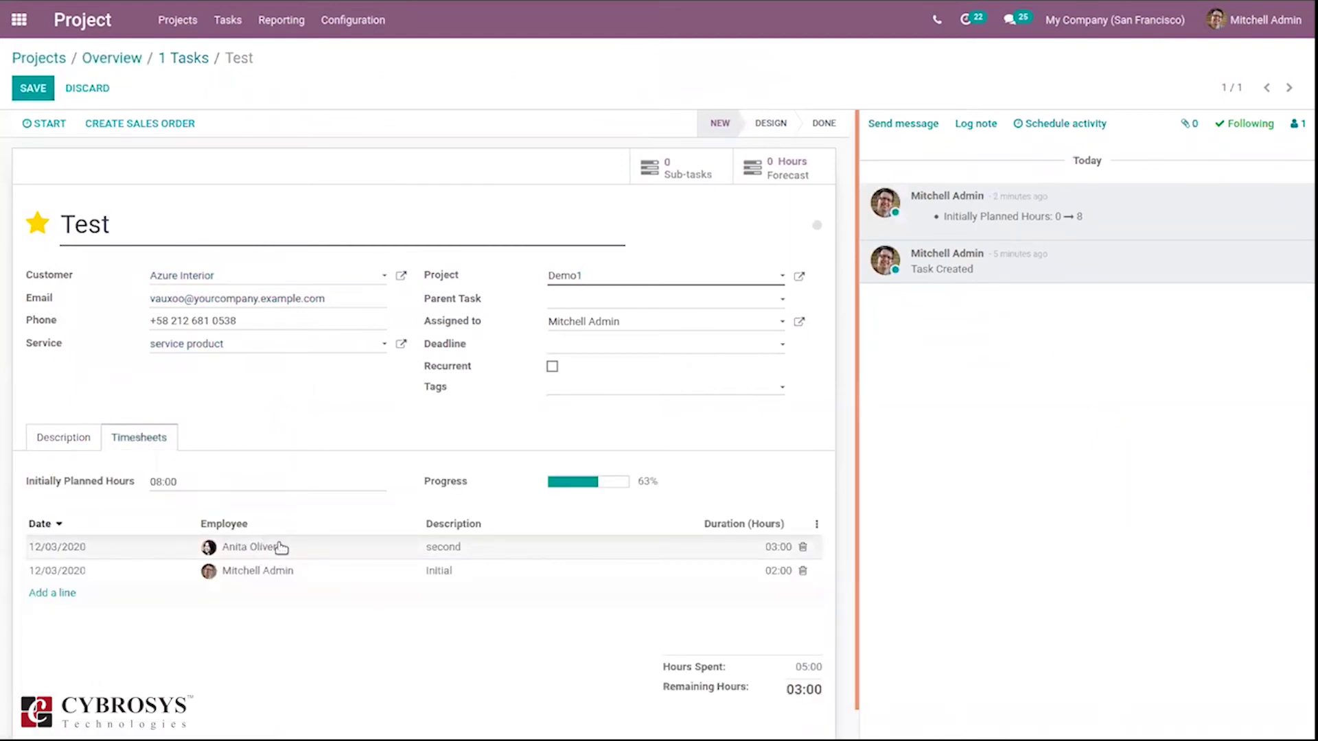
click(48, 593)
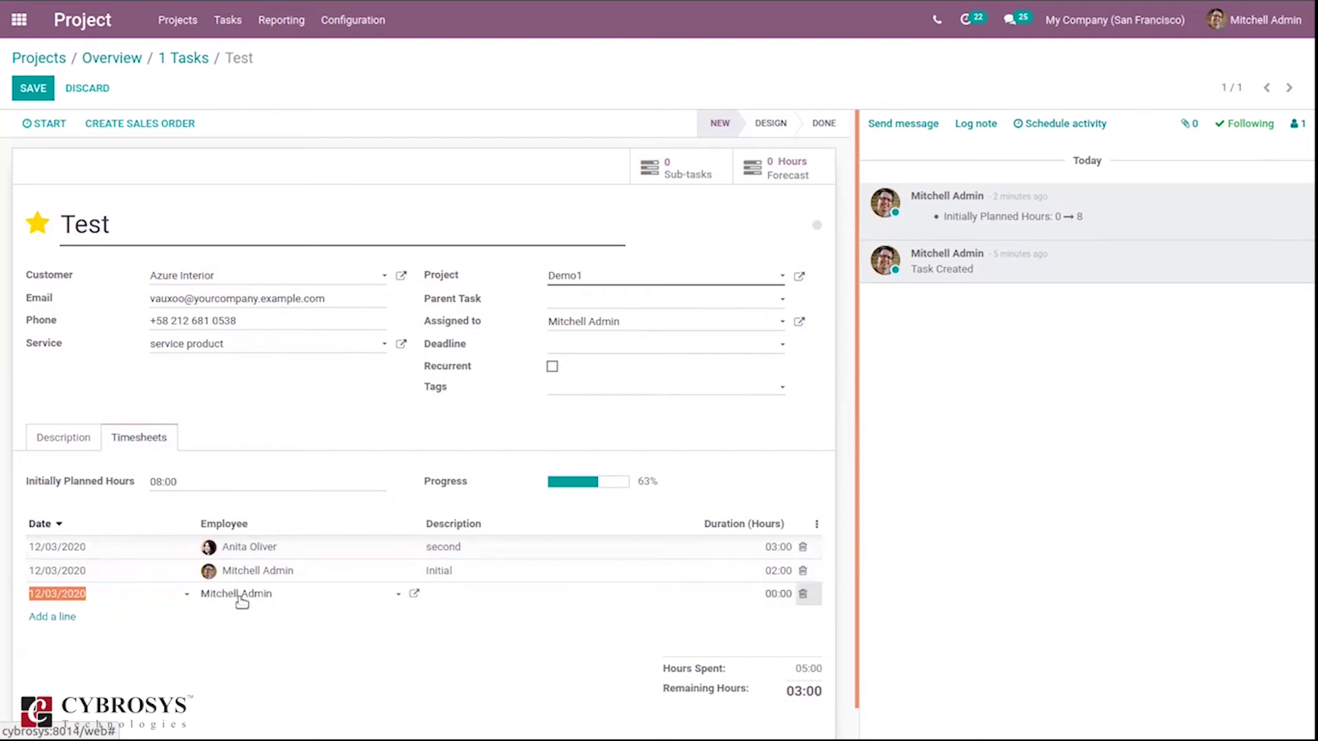
click(237, 595)
click(265, 443)
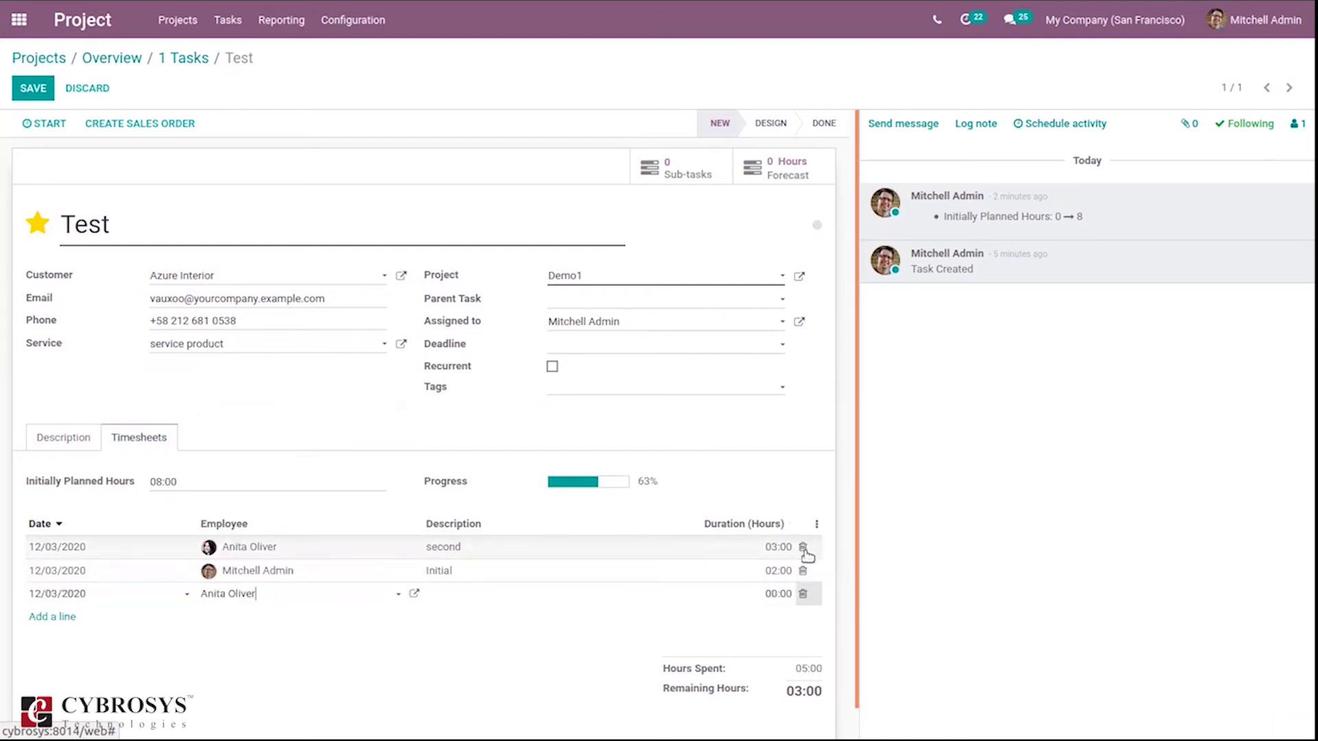
click(803, 549)
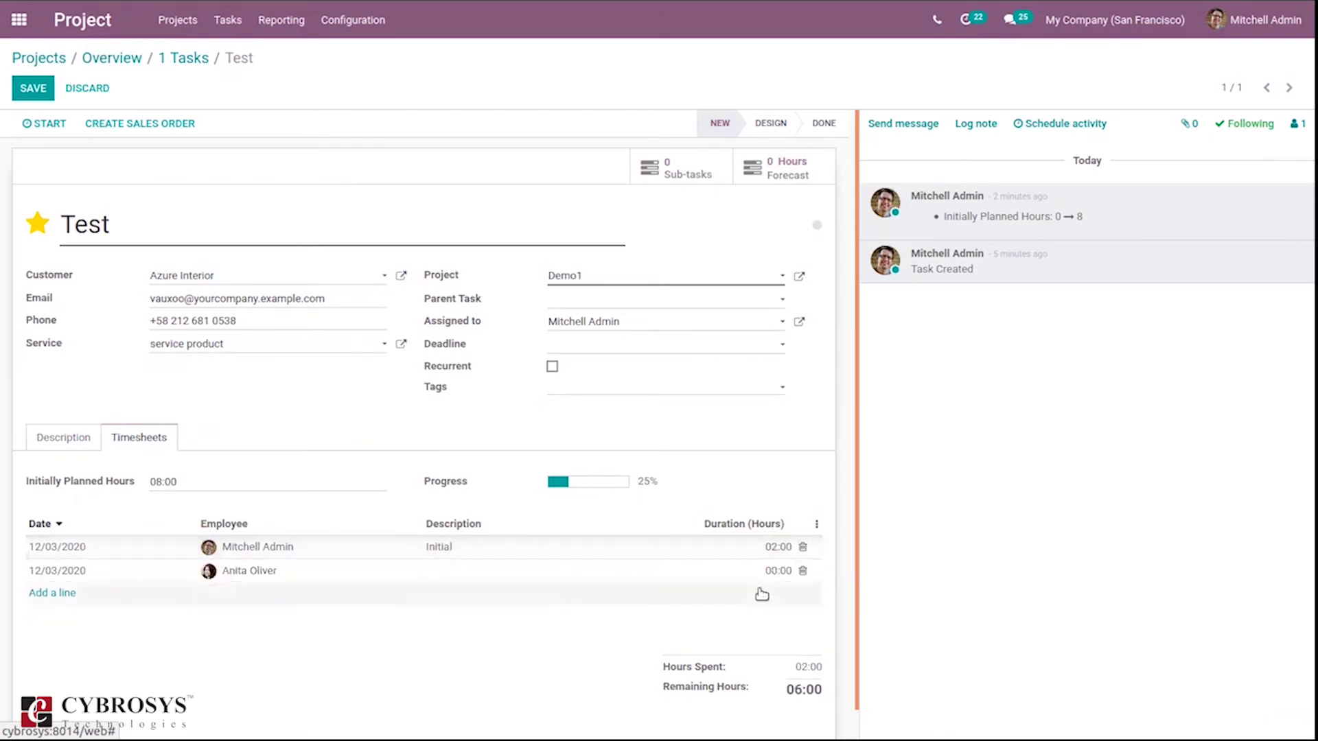
Set the new timesheet line's duration to 03:00 hours and its description to Second, and save the task
click(775, 579)
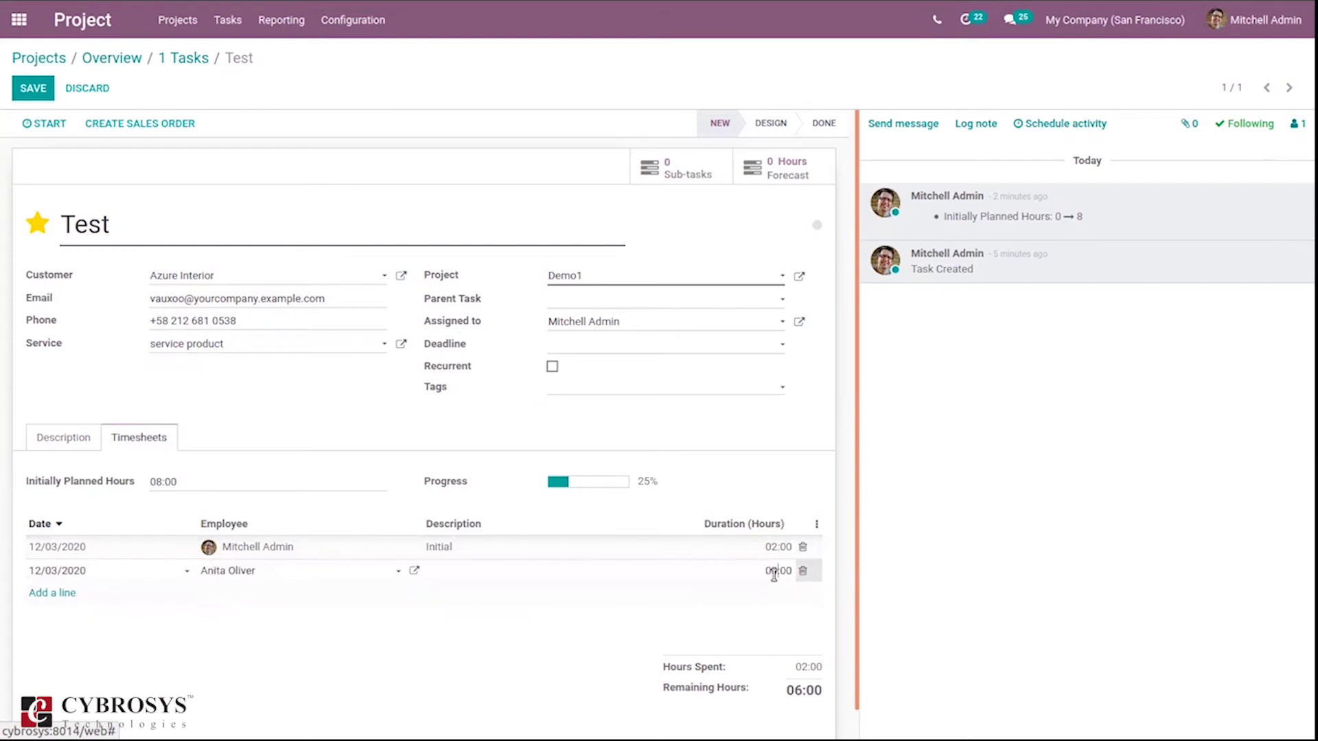
click(750, 453)
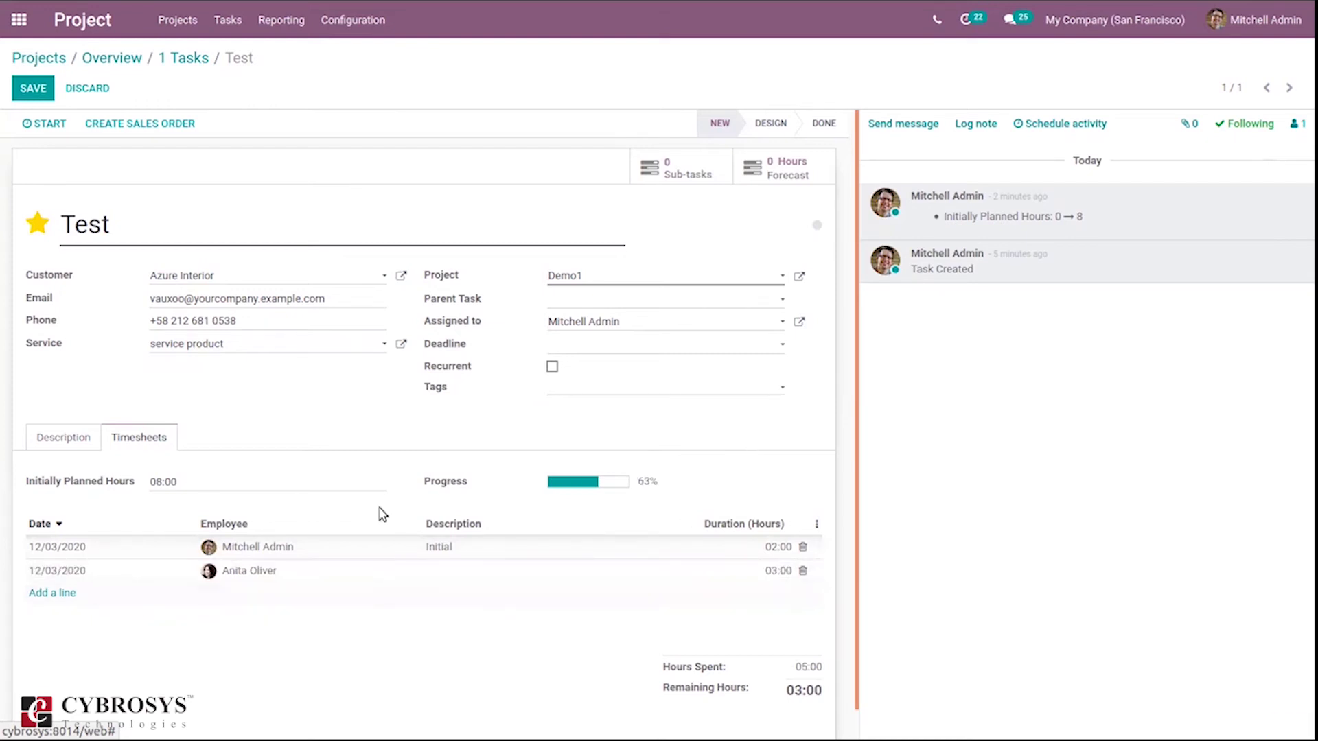
click(465, 571)
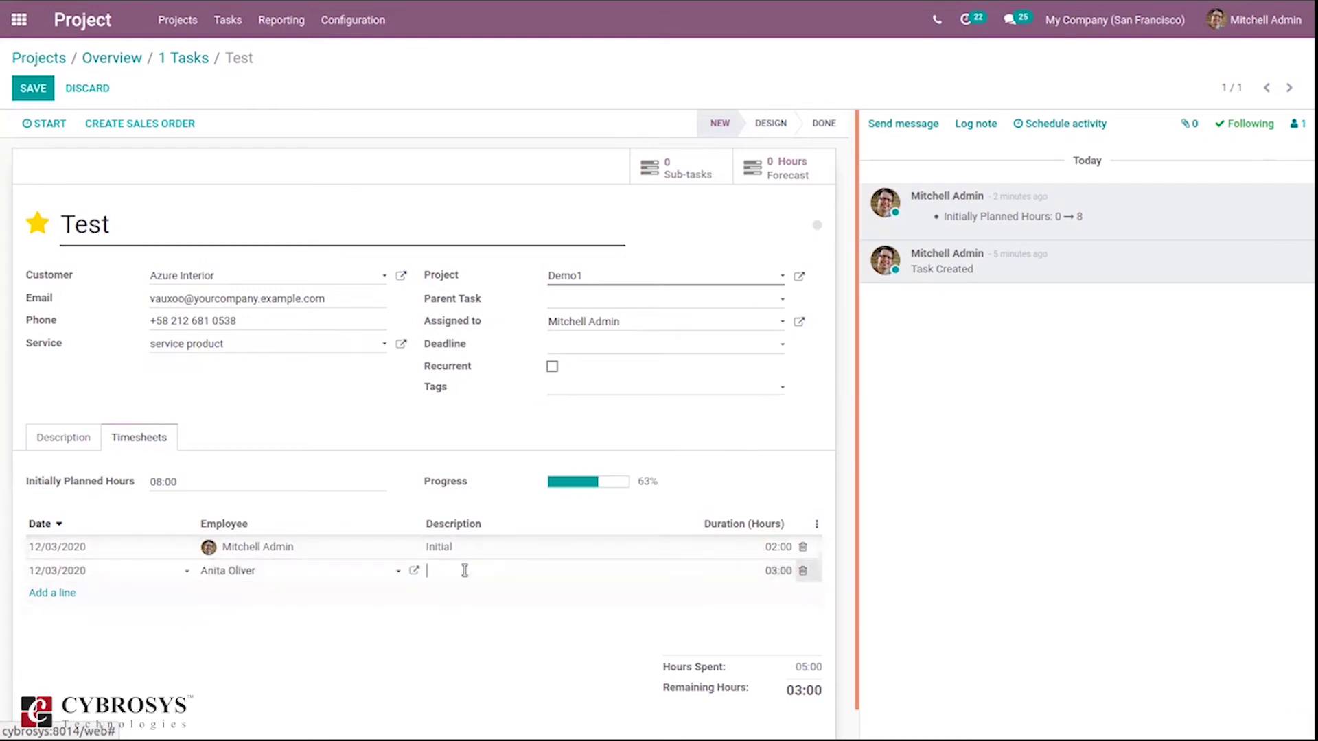
text(Second)
click(28, 90)
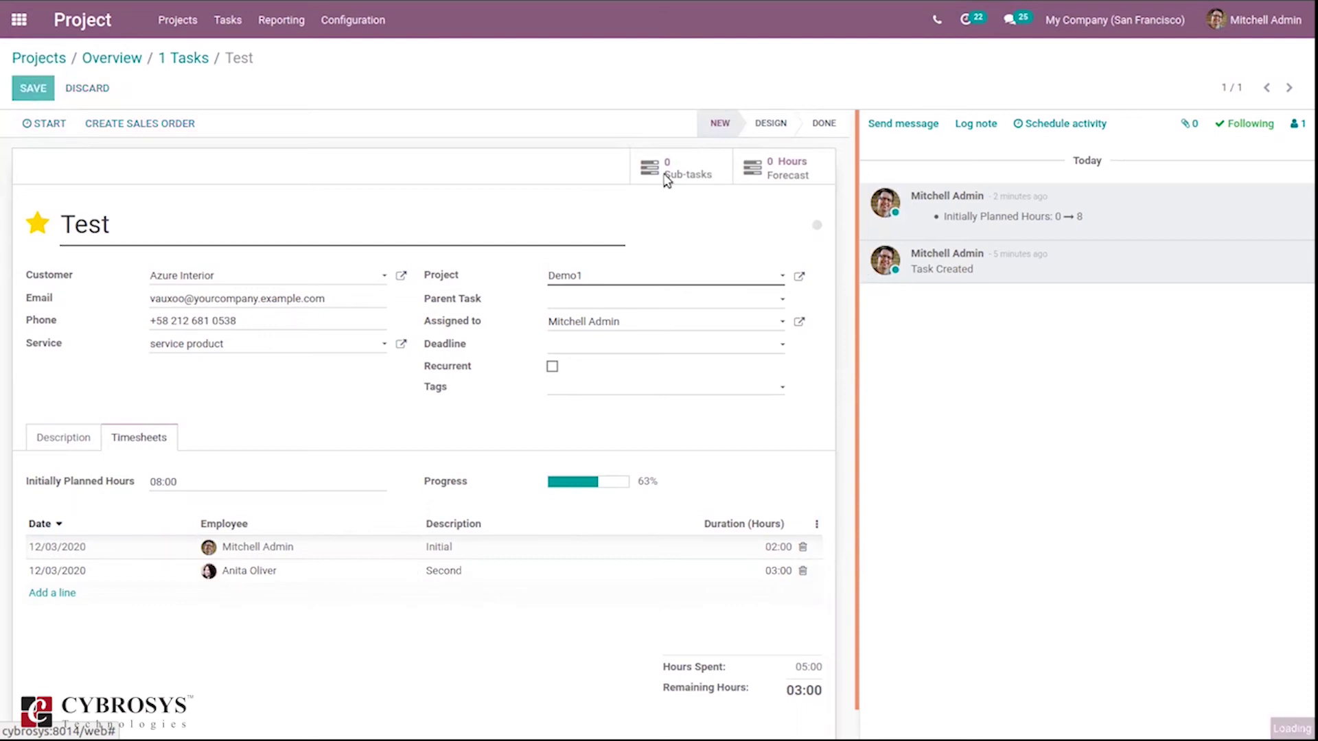
Open the Demo1 project's recorded hours through its overview and start choosing the project for a new timesheet line
click(182, 58)
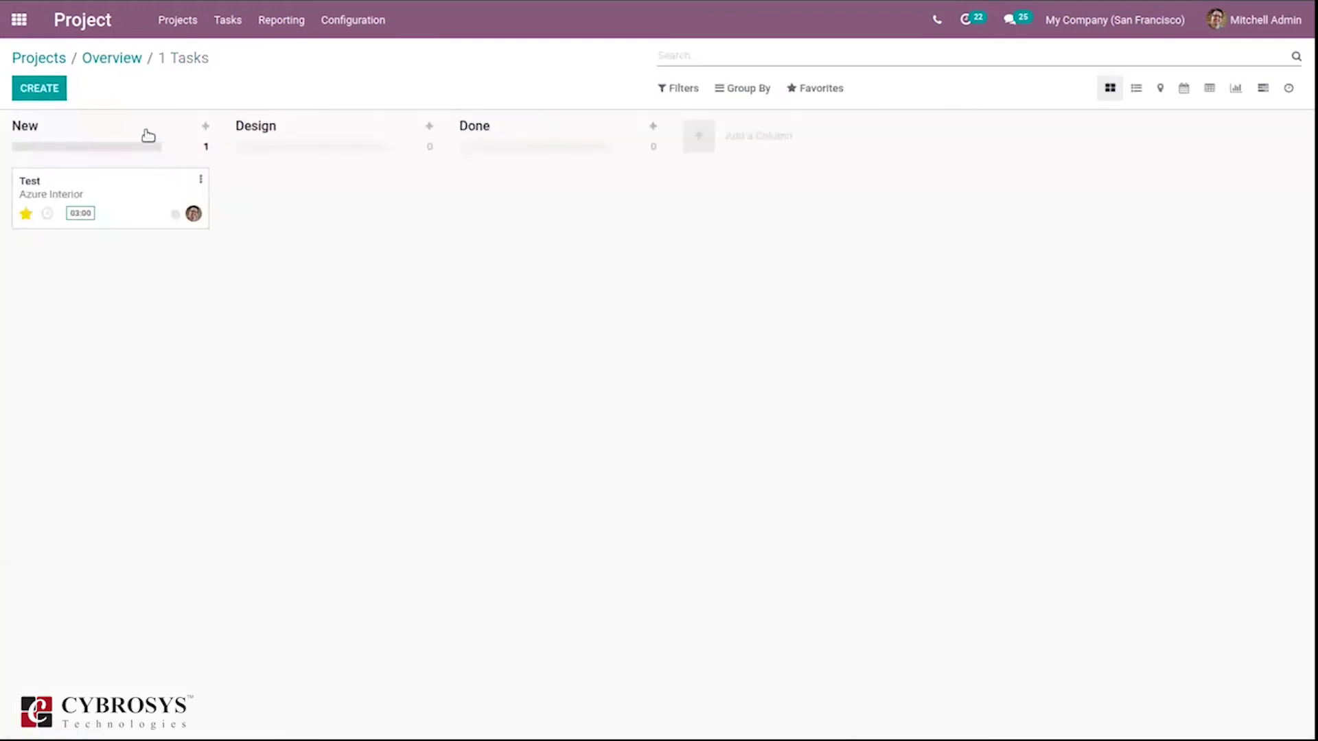
click(104, 56)
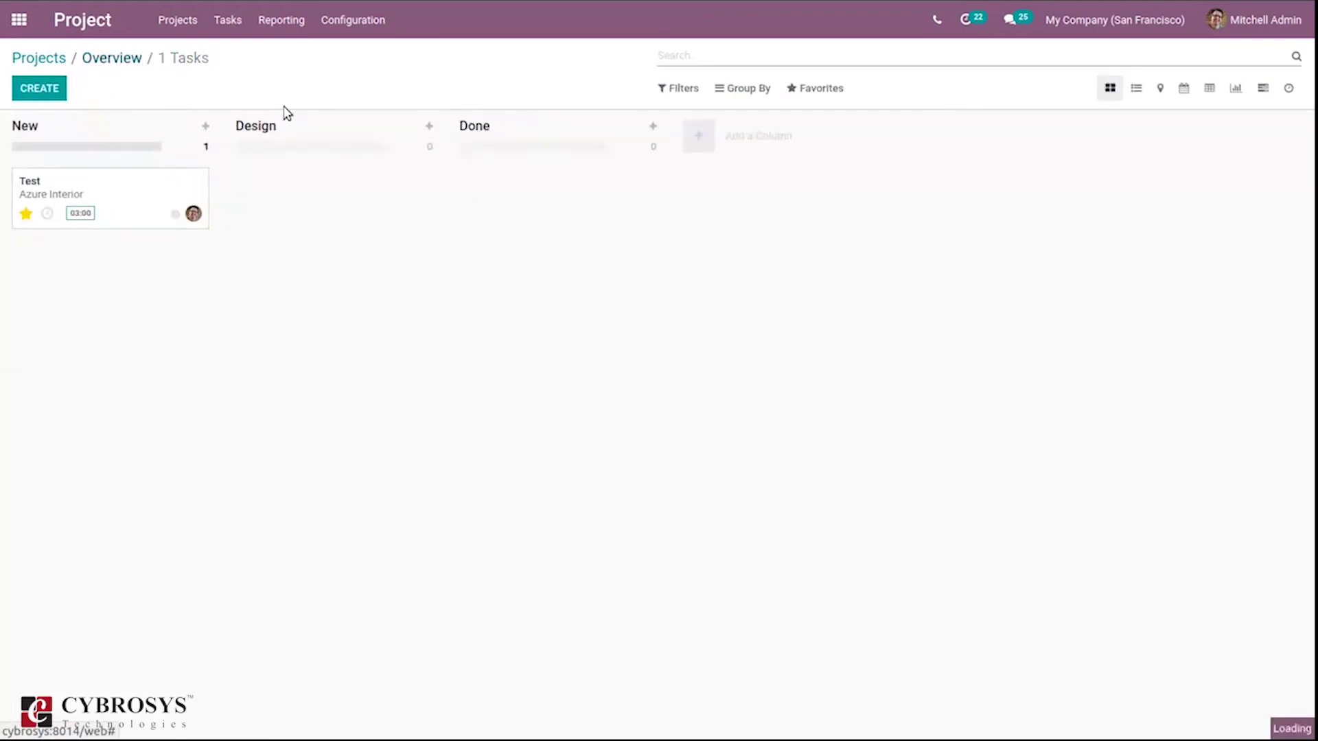
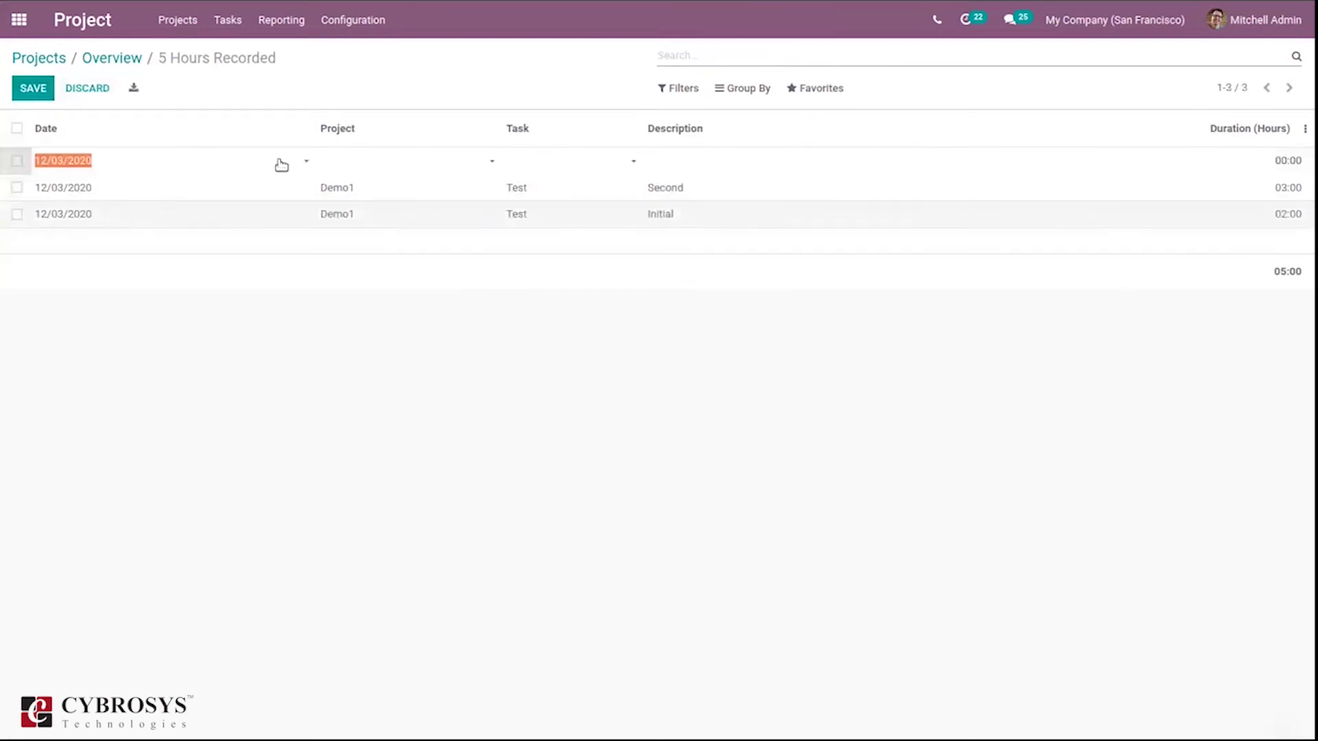
click(343, 163)
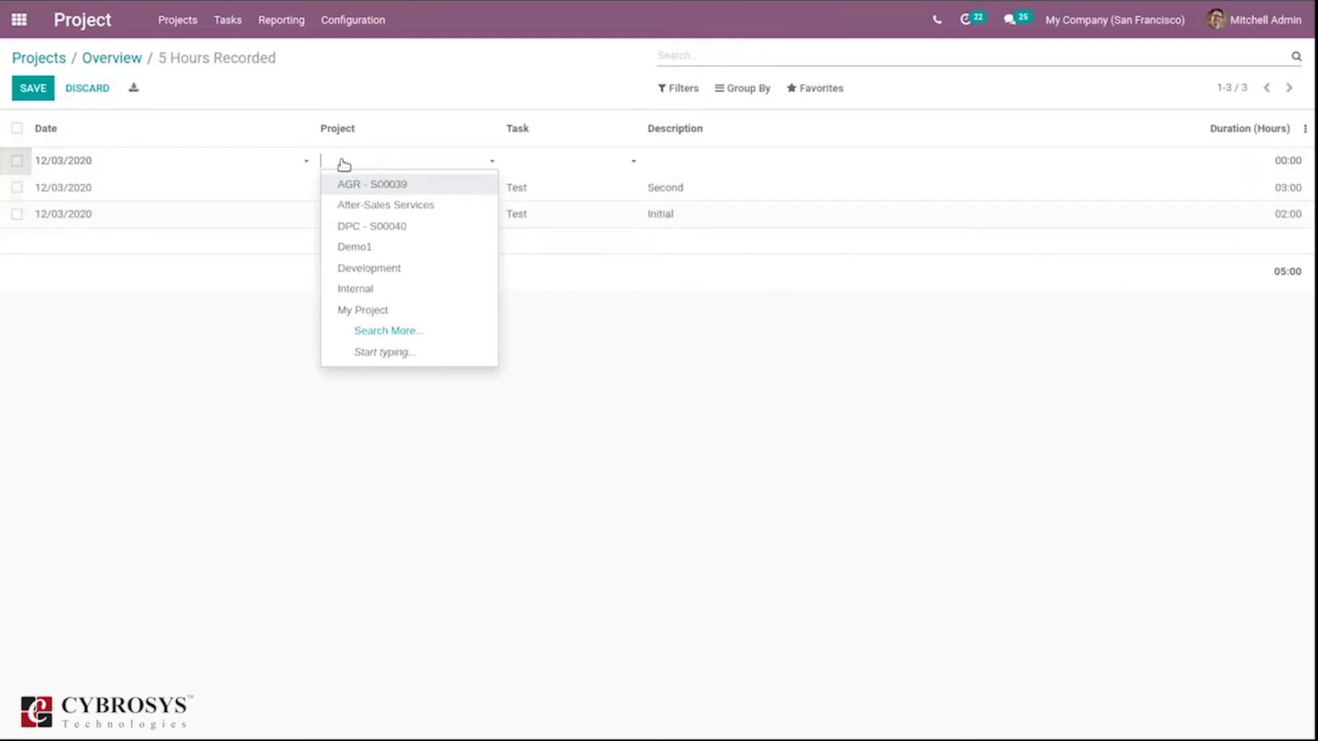
text(third)
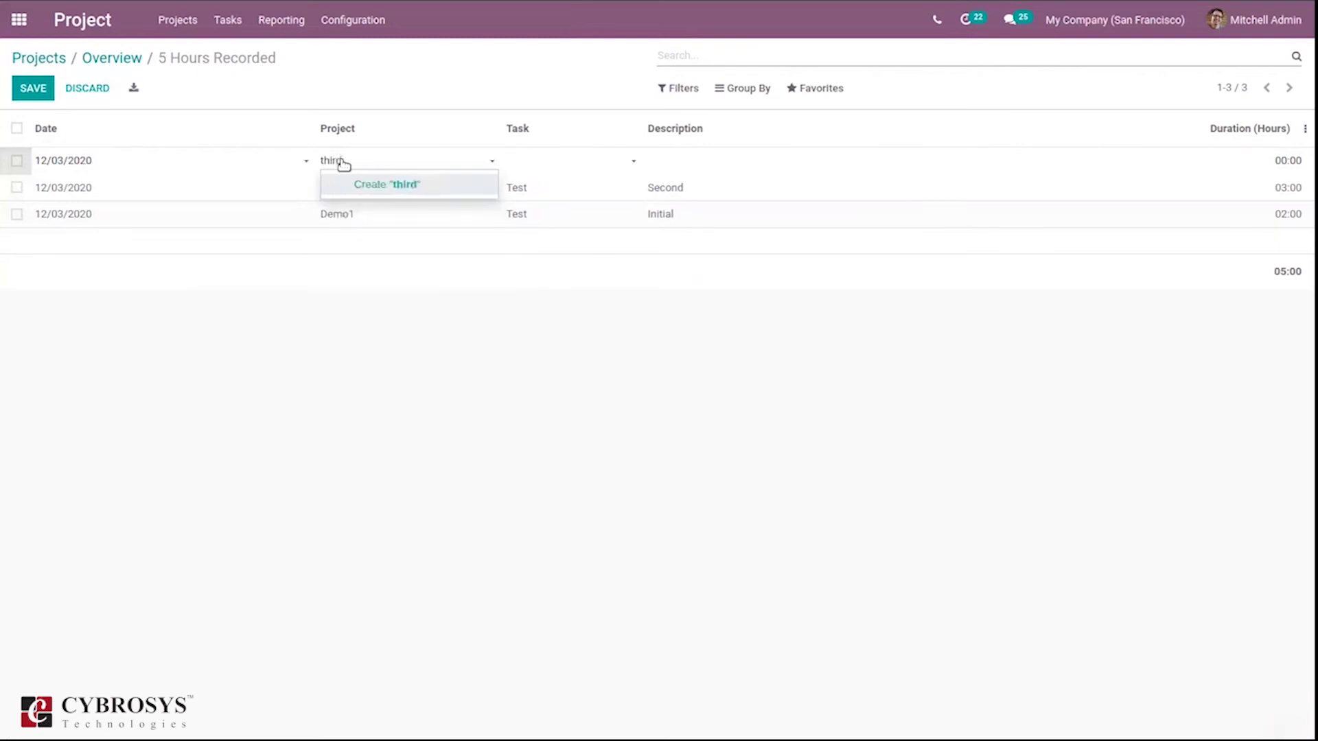
text( sta)
key(BackSpace)
key(BackSpace)
key(BackSpace)
key(BackSpace)
key(BackSpace)
key(BackSpace)
key(BackSpace)
key(BackSpace)
key(BackSpace)
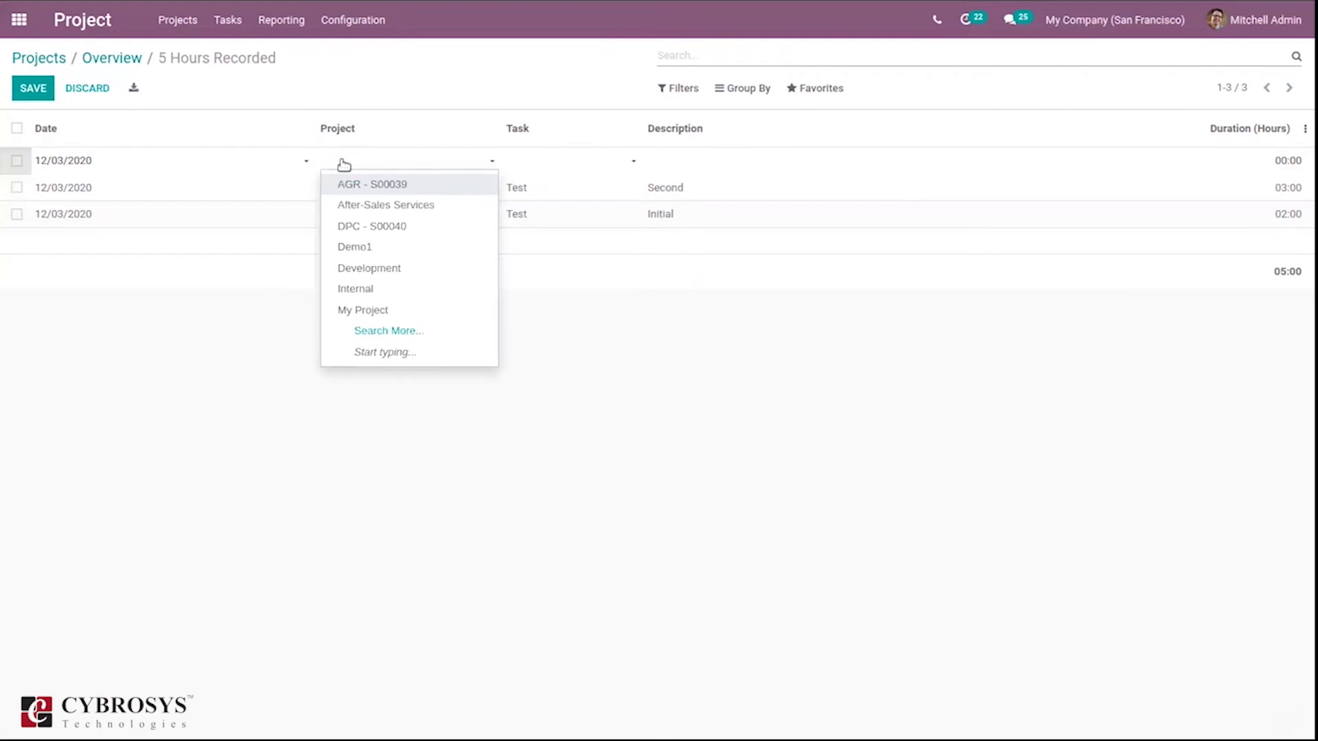
Complete the new timesheet line with project Demo1, no task, description "third stage" and 4 hours, and save it
click(386, 248)
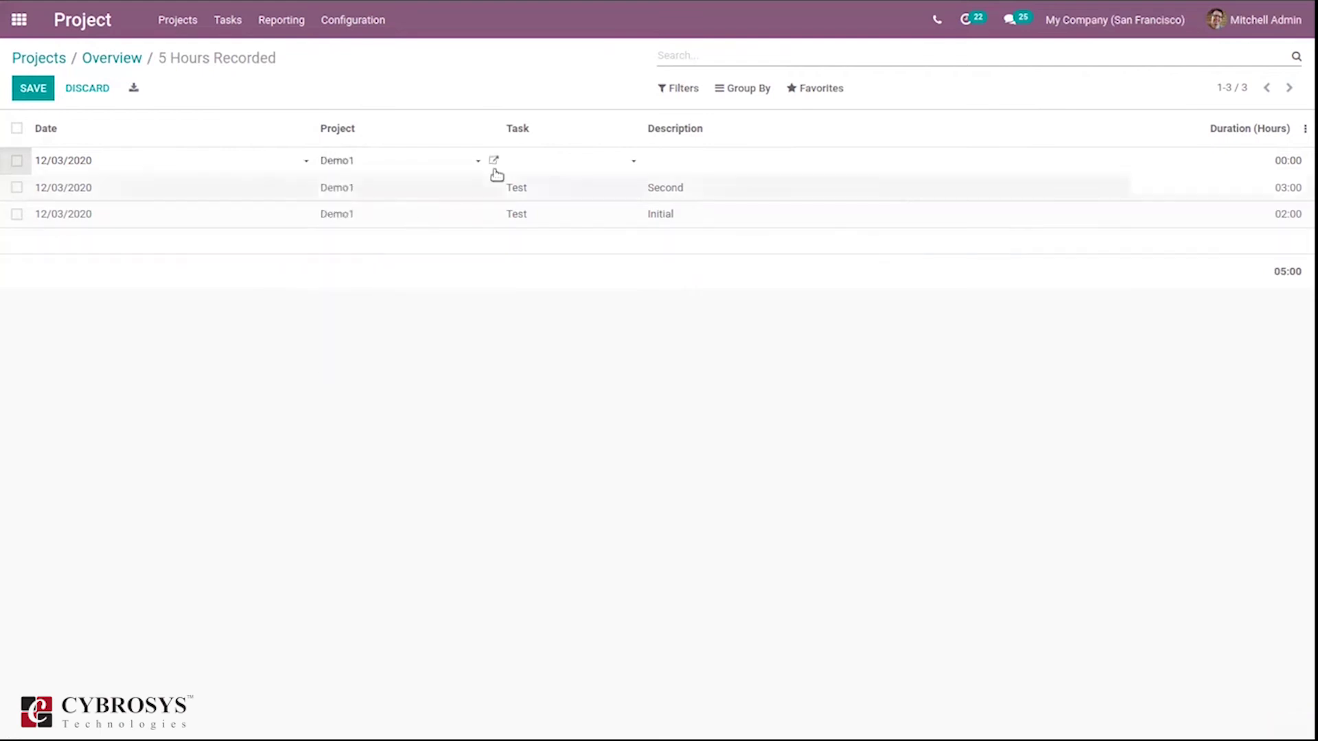
click(688, 159)
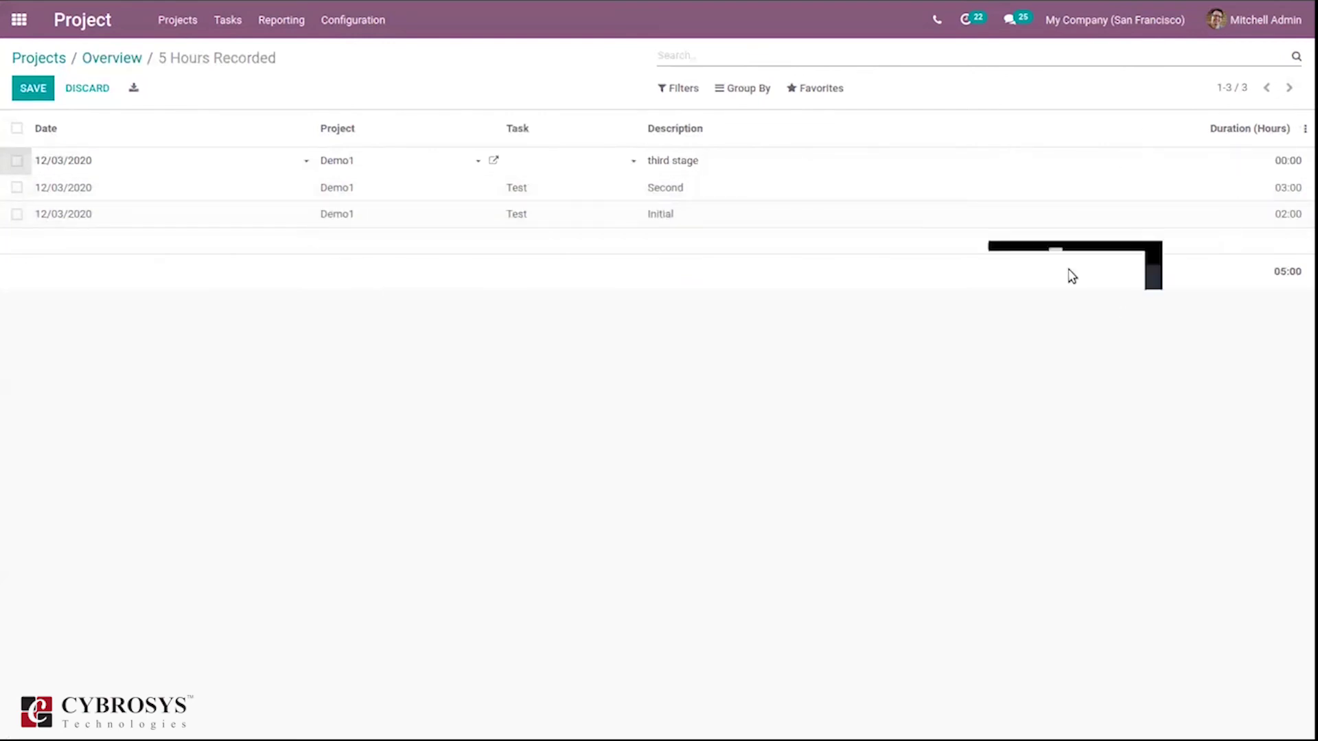
click(1284, 160)
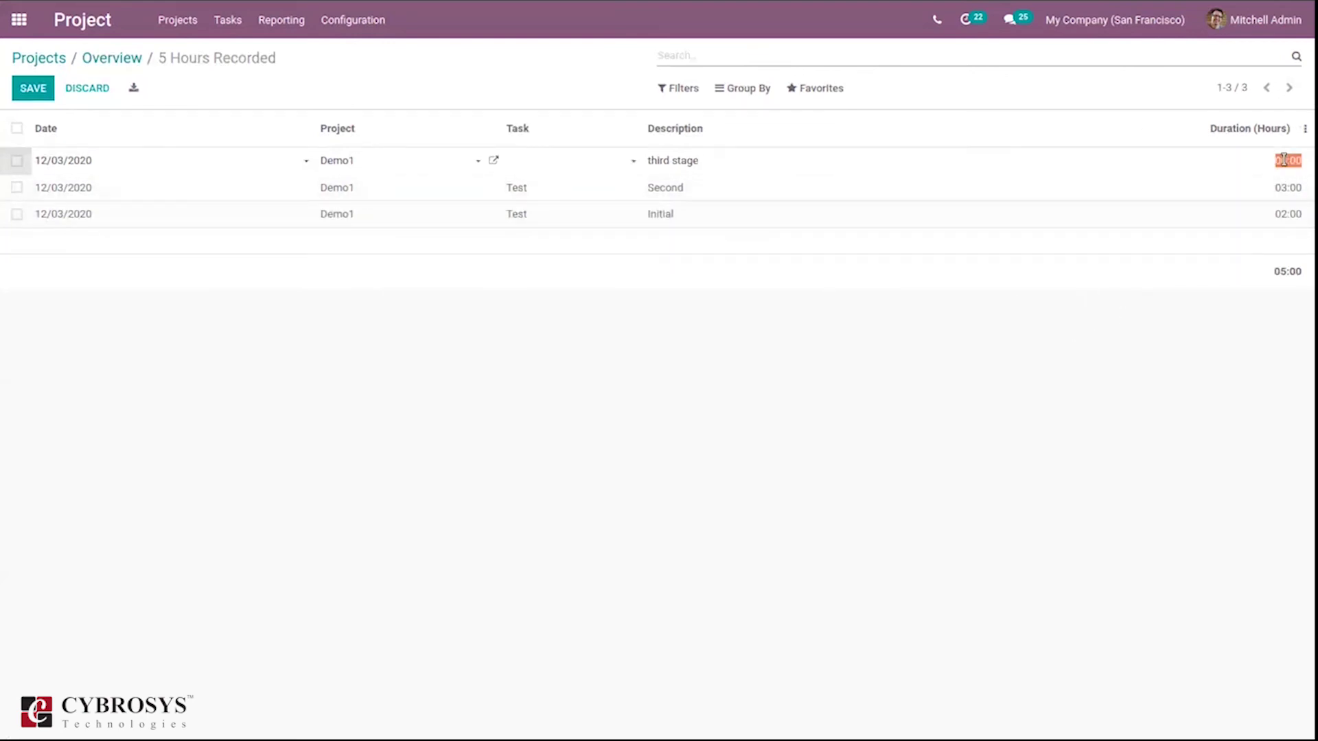
click(1284, 160)
text(4)
click(833, 476)
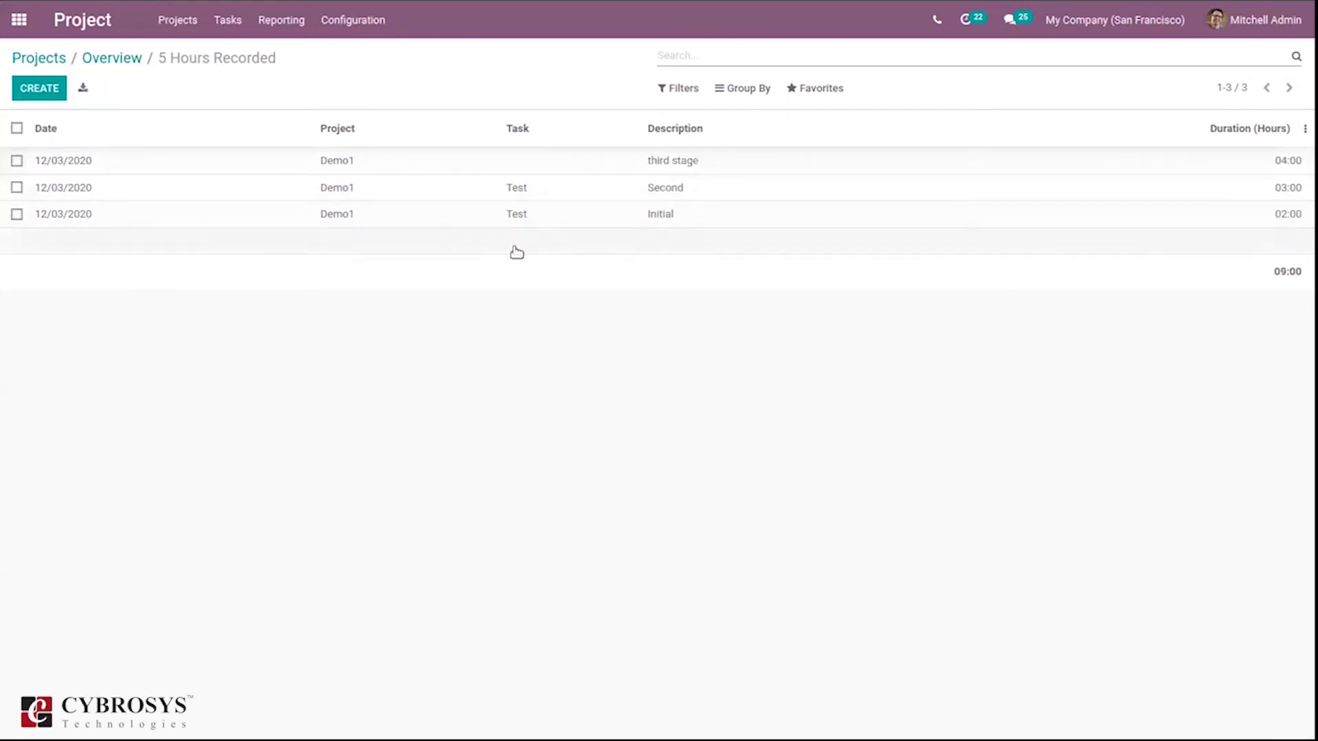
Examine the recorded hours, profitability, time by people, and timesheets and planning sections in the Demo1 project's overview
click(112, 61)
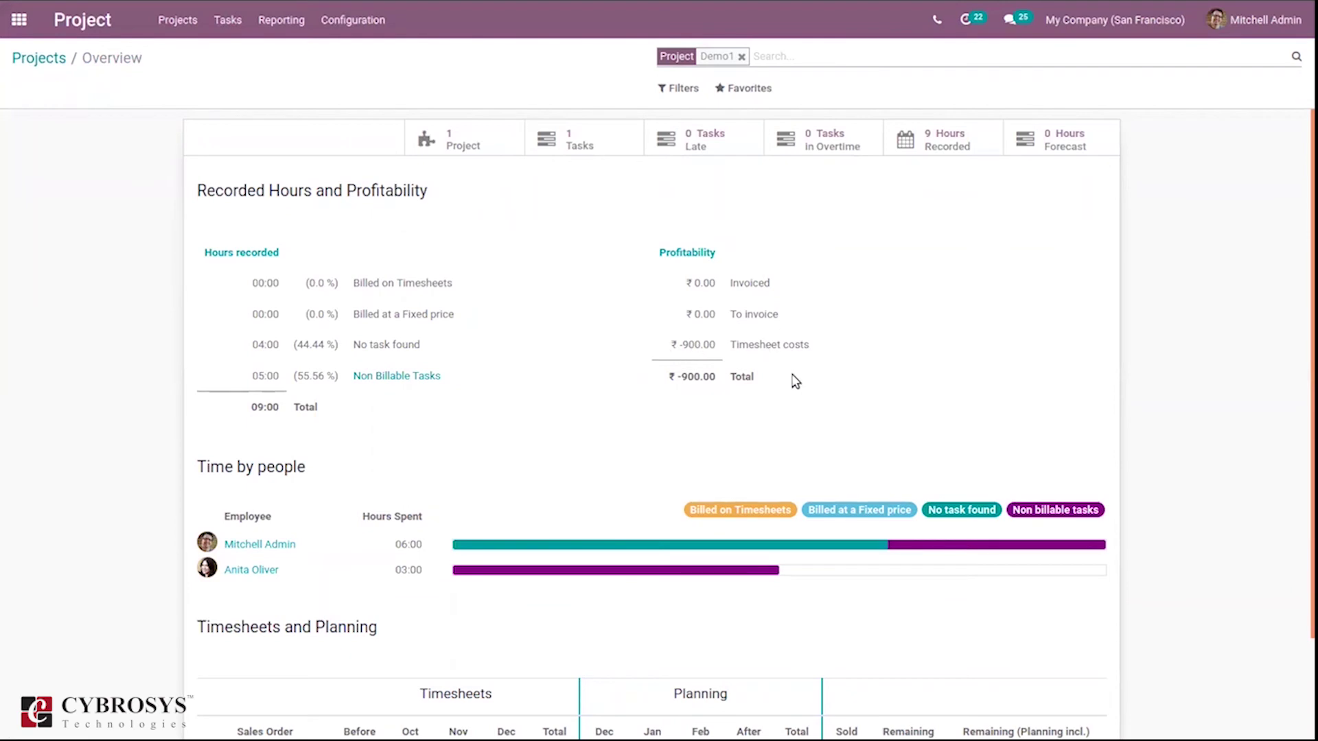
mouse_move(790, 357)
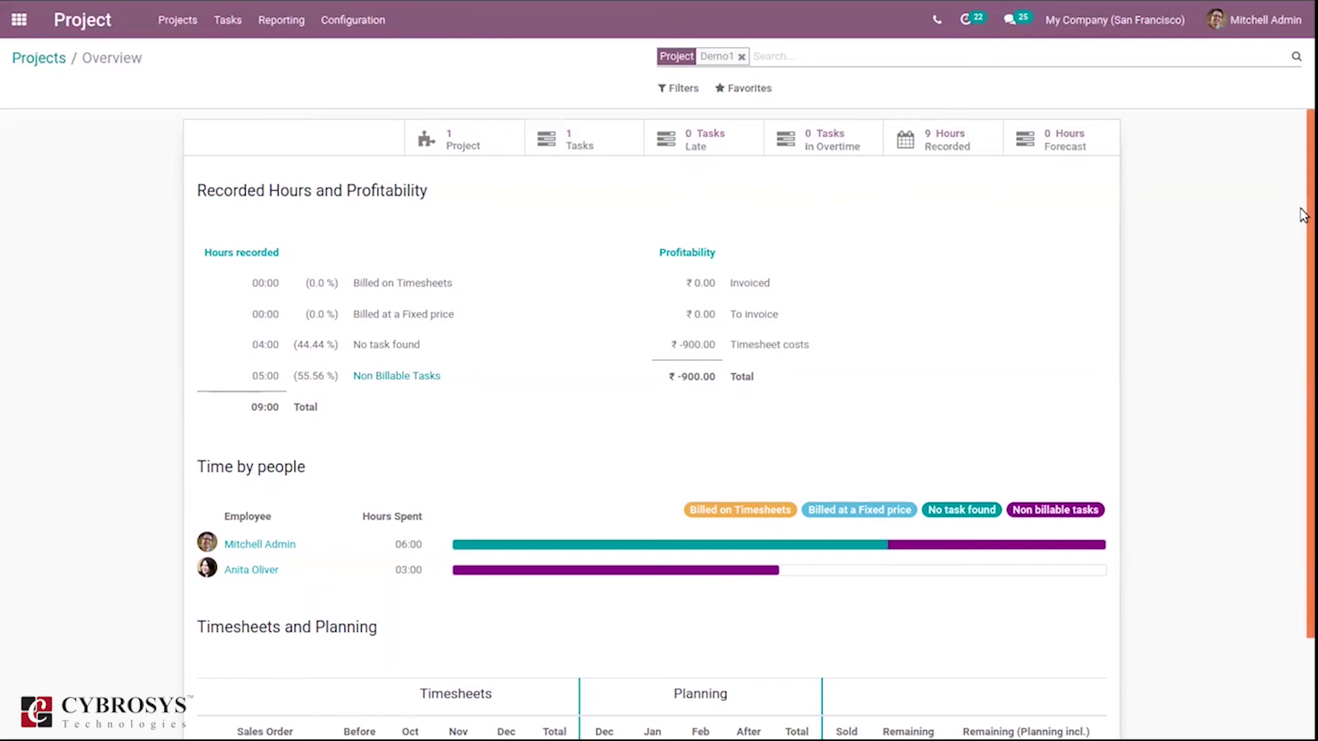
drag(1304, 213, 1303, 367)
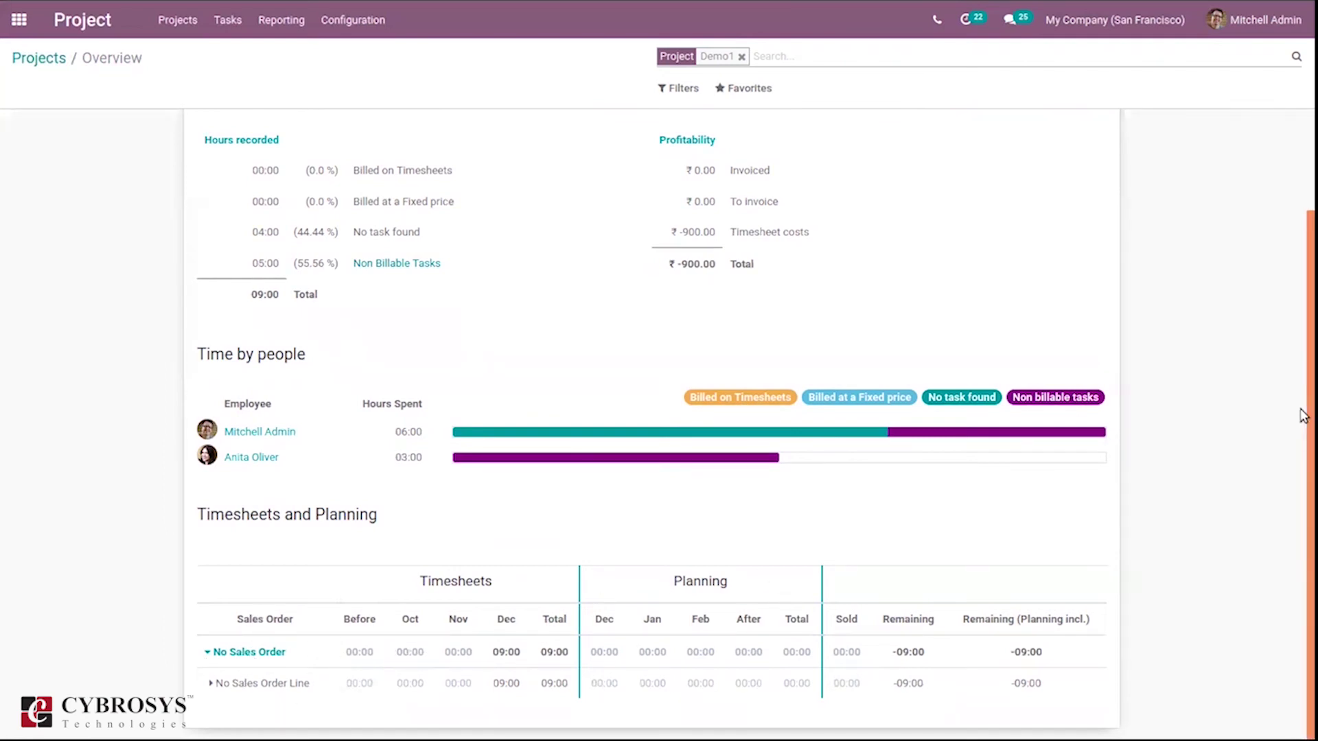
drag(1302, 415, 1305, 165)
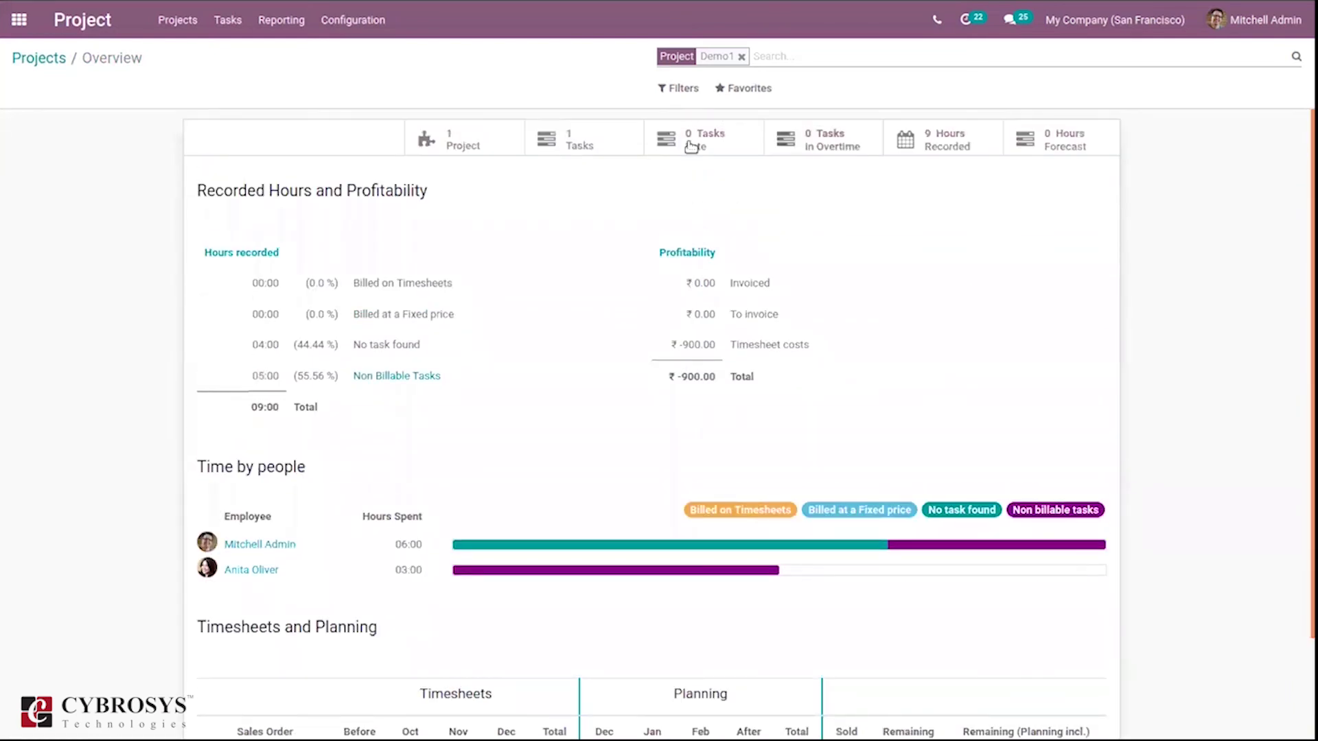
Create a new sales order from the Test task for Azure Interior with service product at ₹100.00, and return to the project overview
click(607, 140)
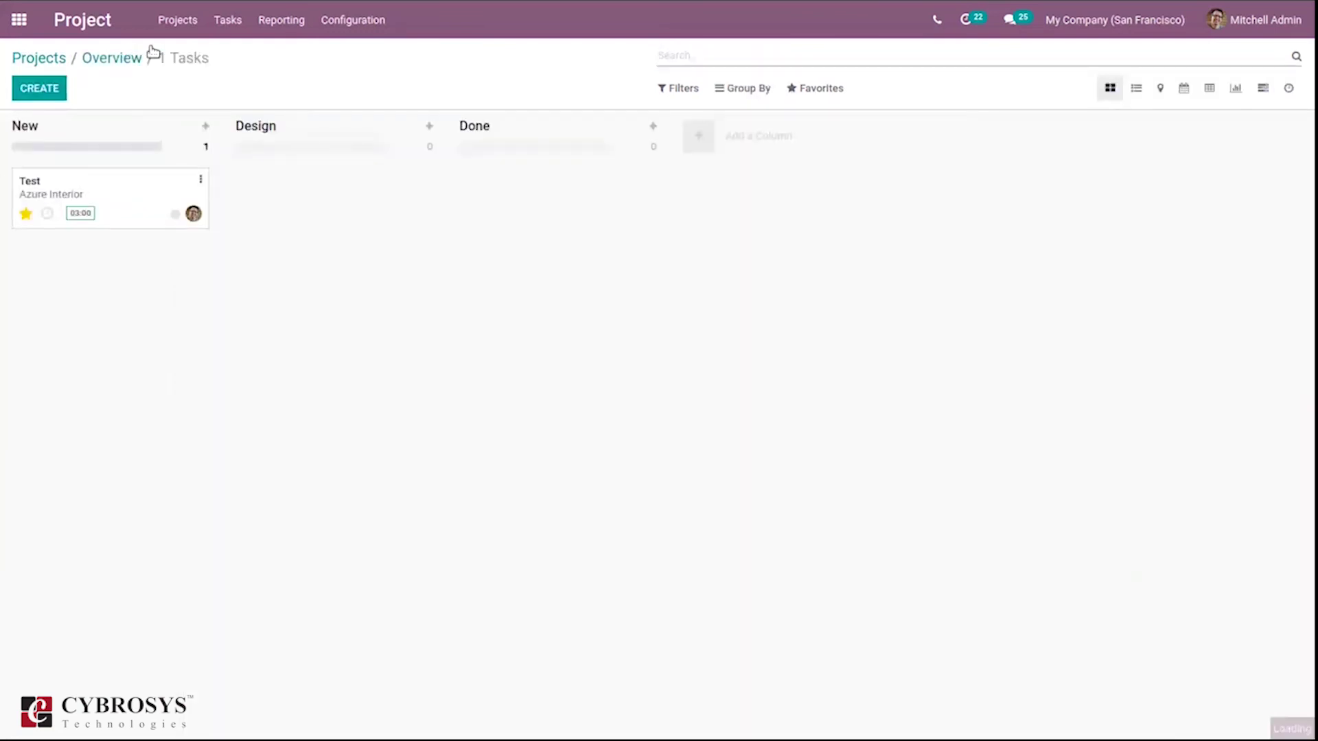
click(82, 182)
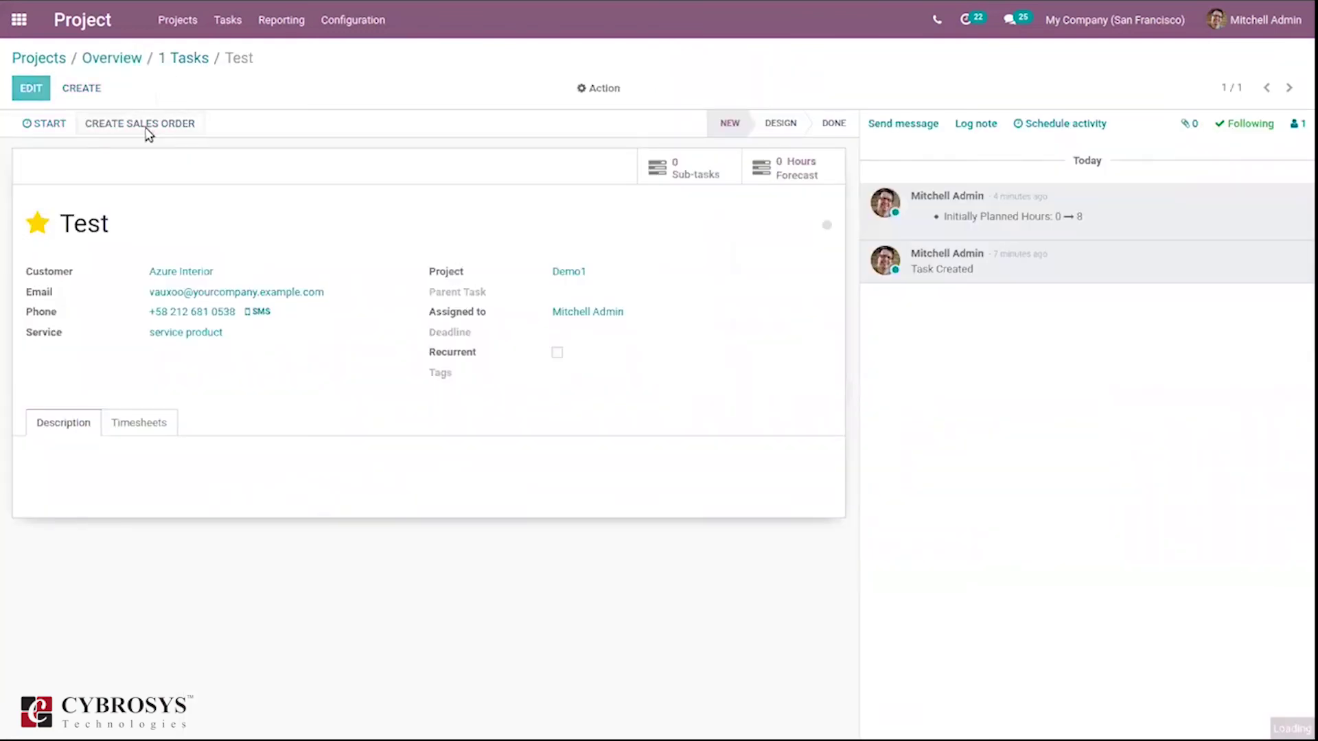
click(147, 125)
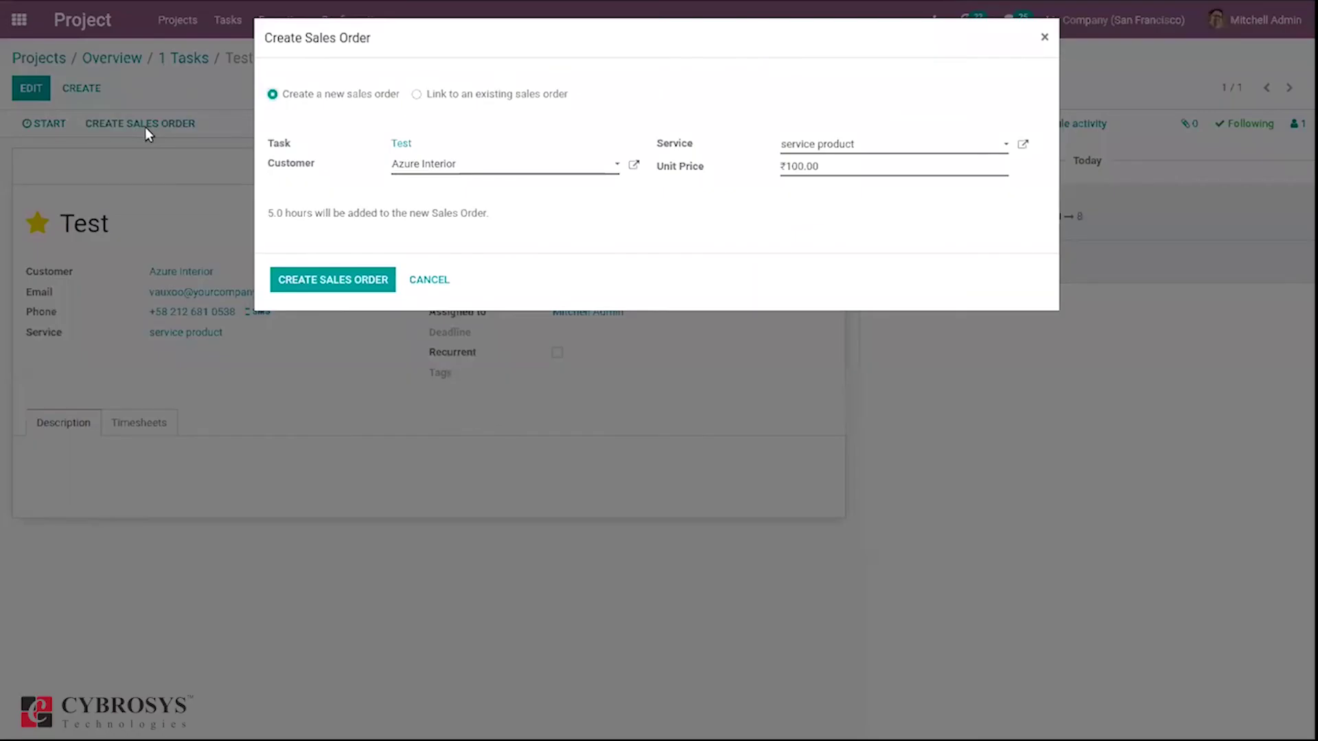
click(360, 280)
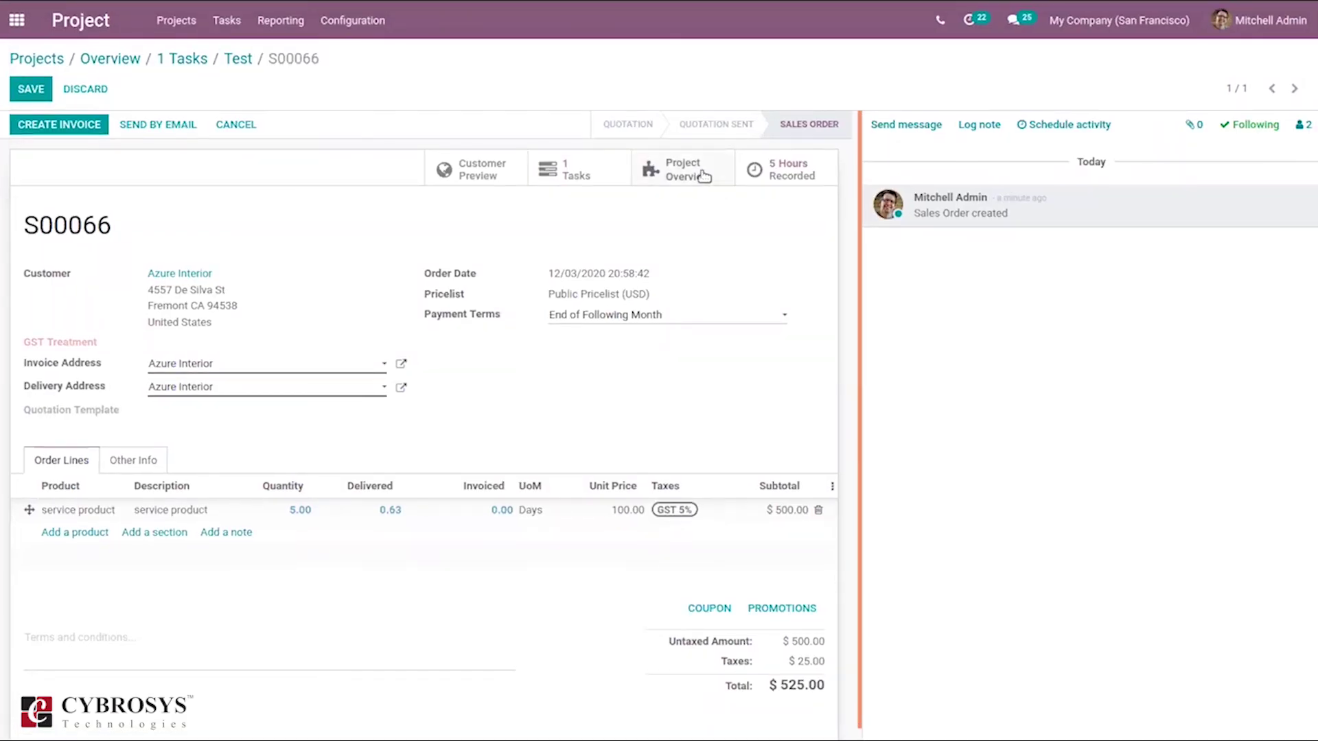
click(704, 177)
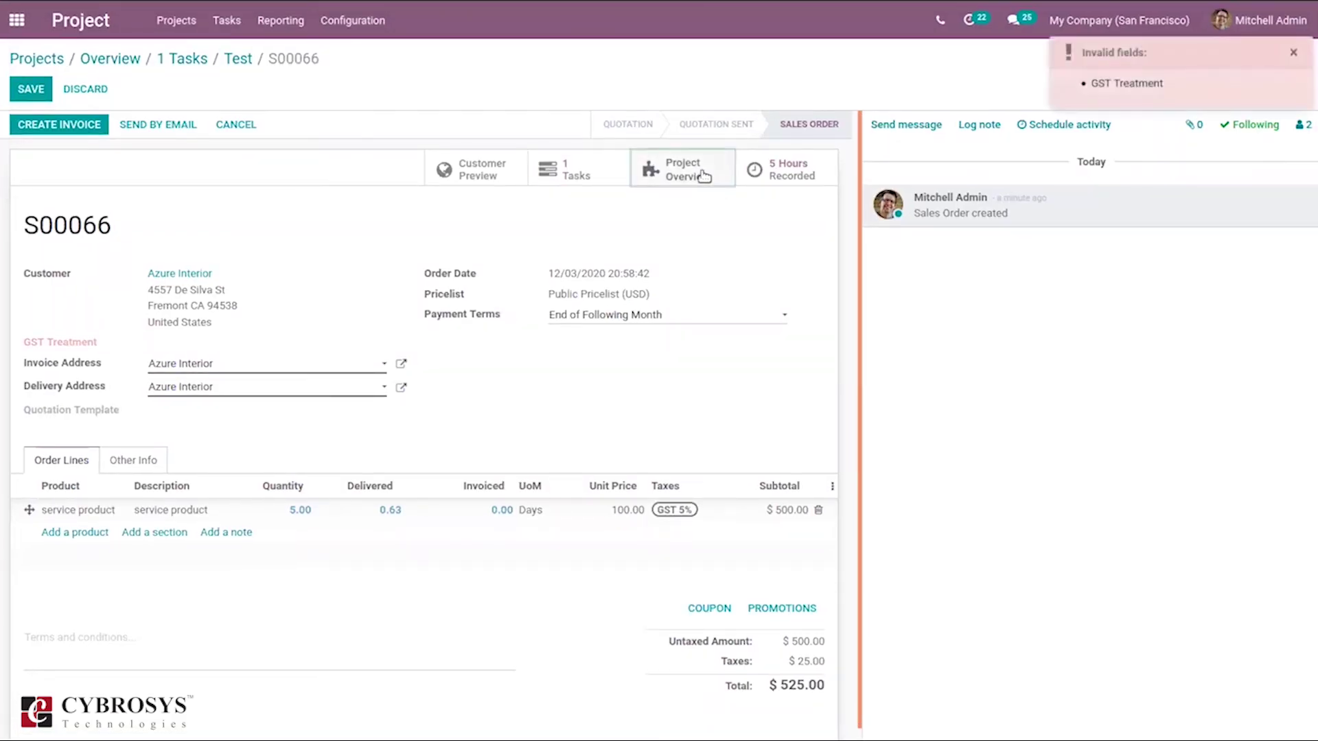
click(108, 59)
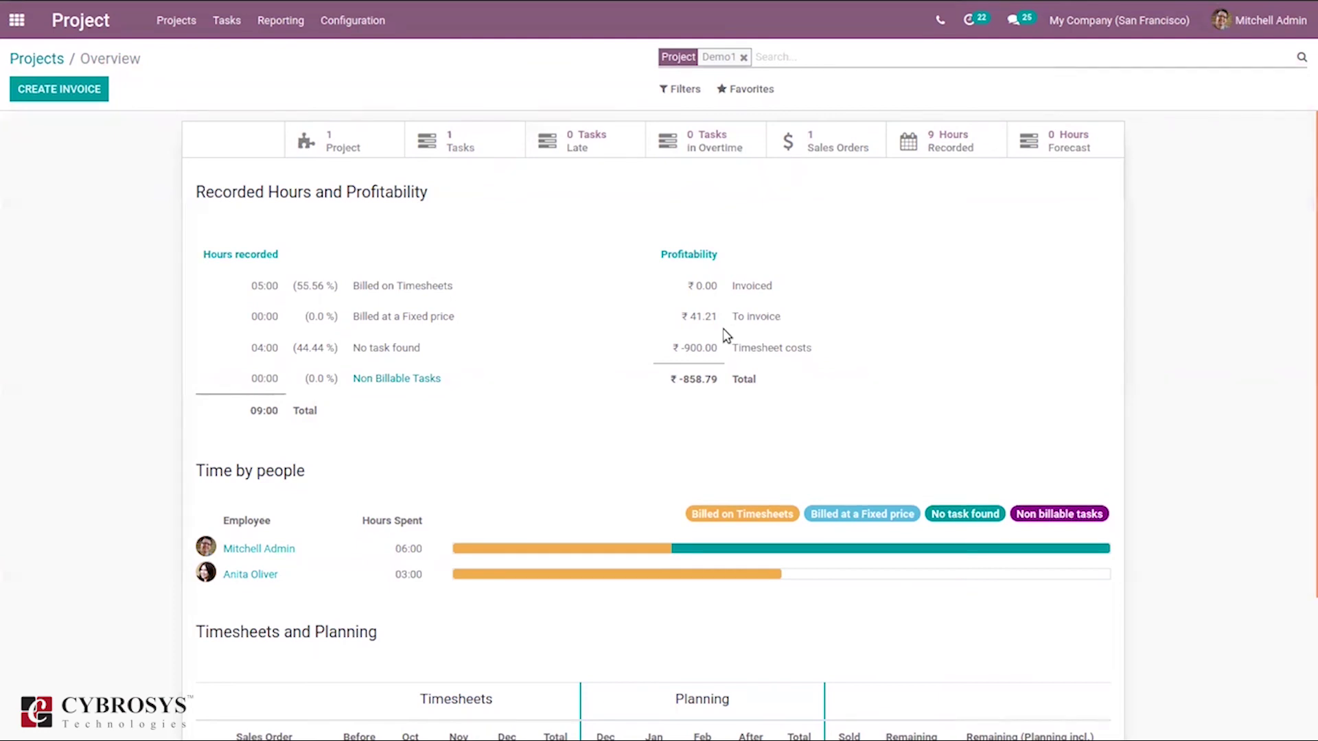
Review the Timesheet and Planning Analysis report with the Effective Hours and Planned Hours measures, and switch it to the pivot view
click(289, 17)
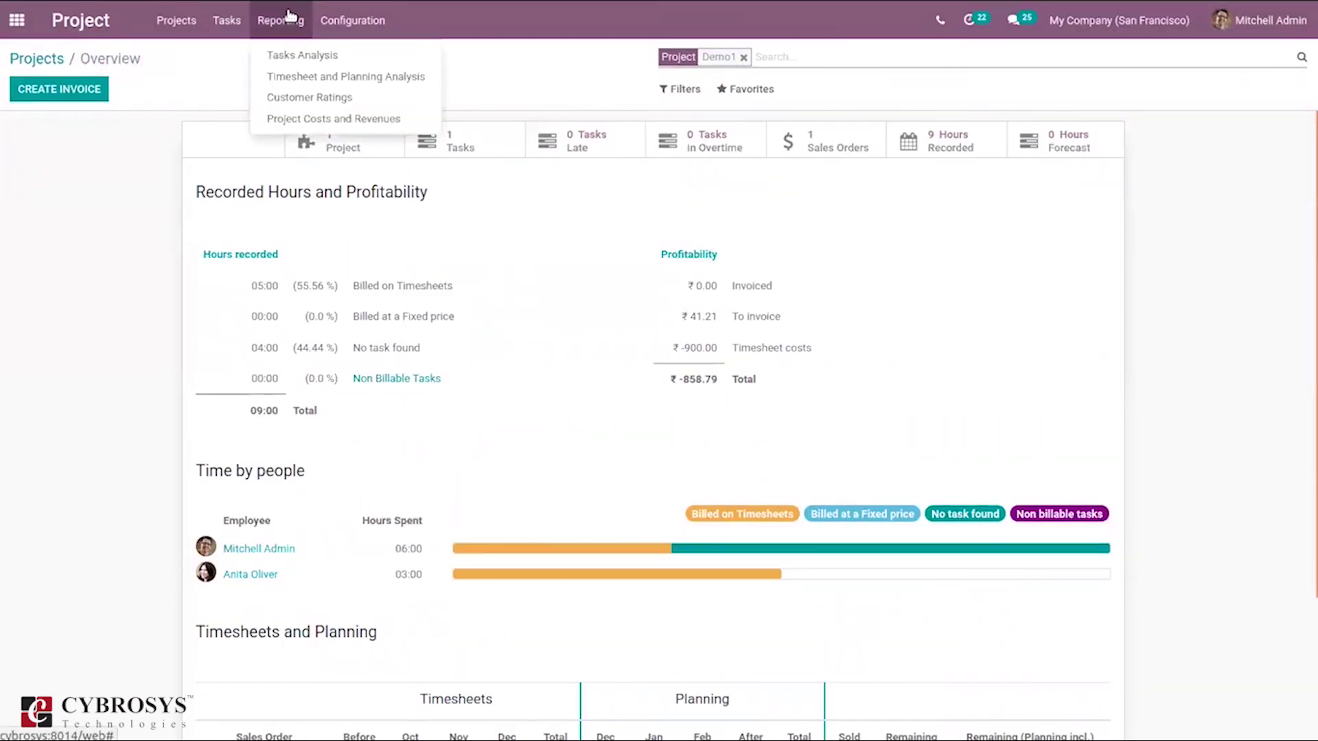
click(304, 78)
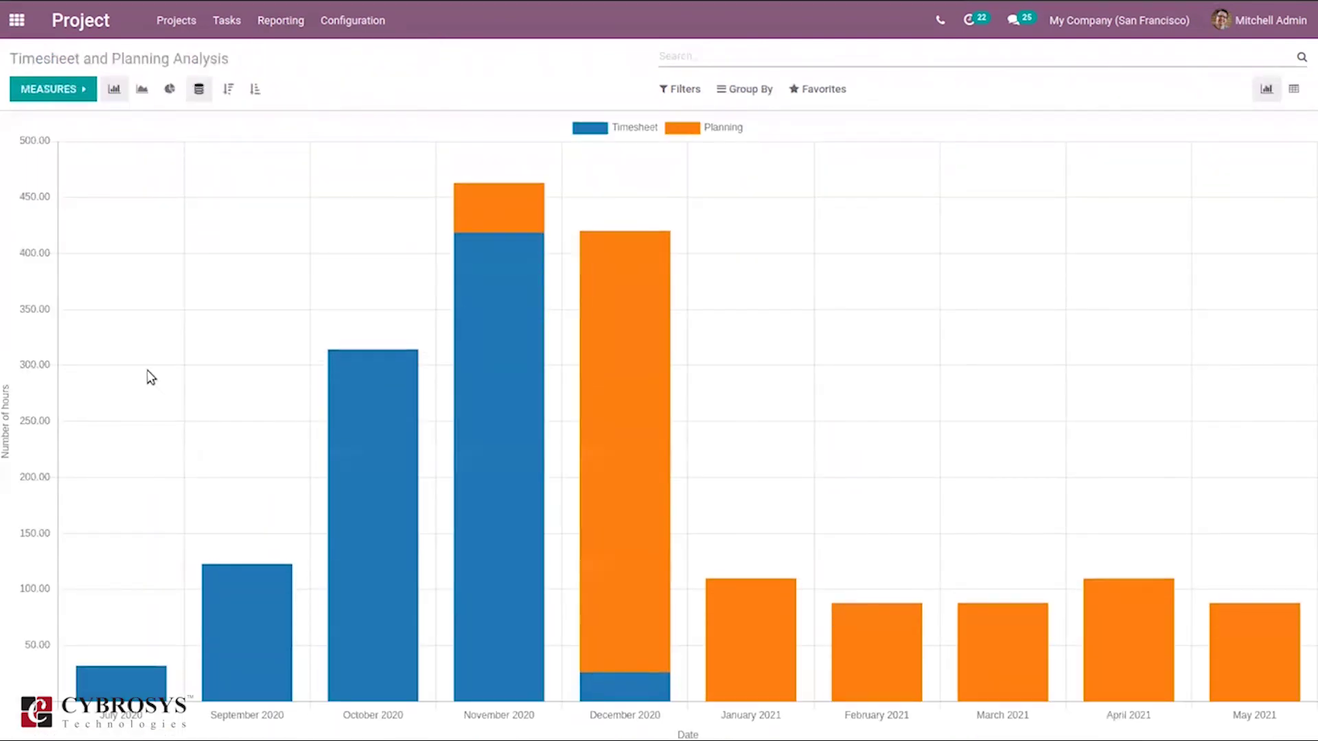
click(42, 93)
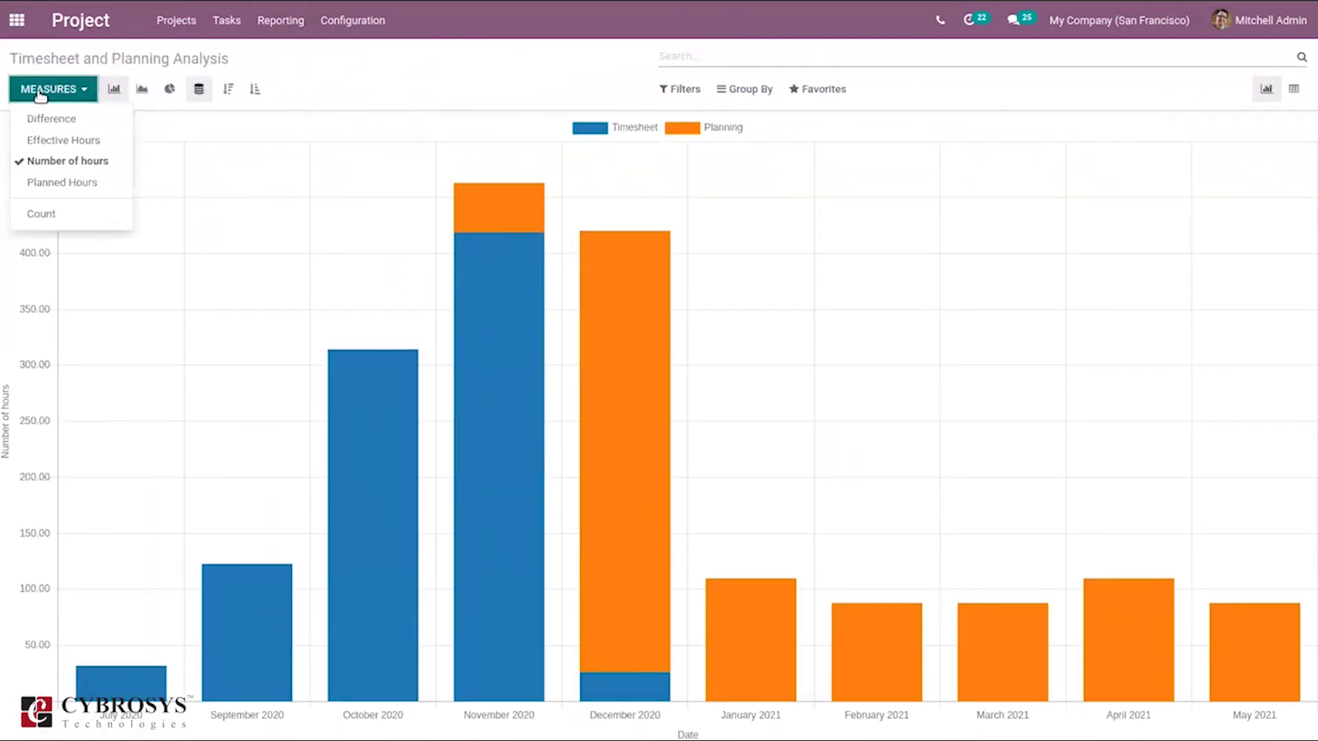
click(53, 138)
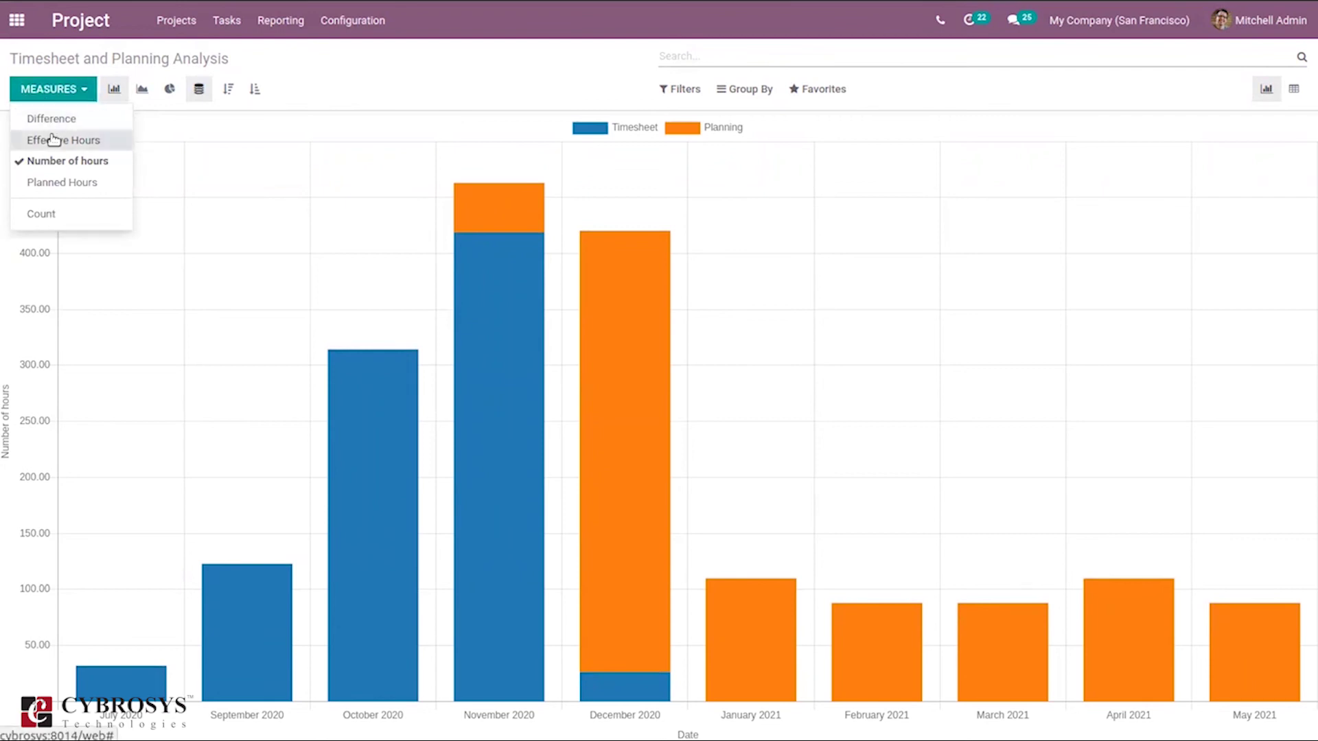
click(59, 183)
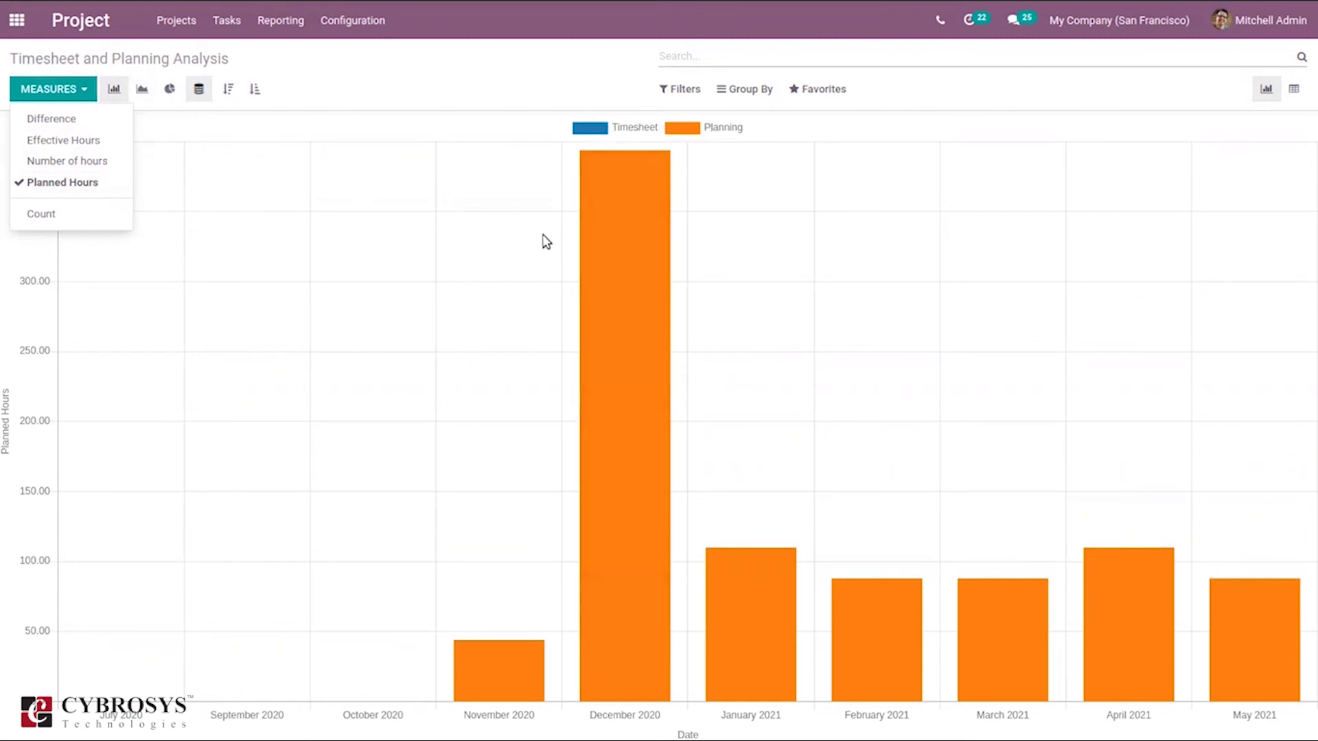
click(1293, 95)
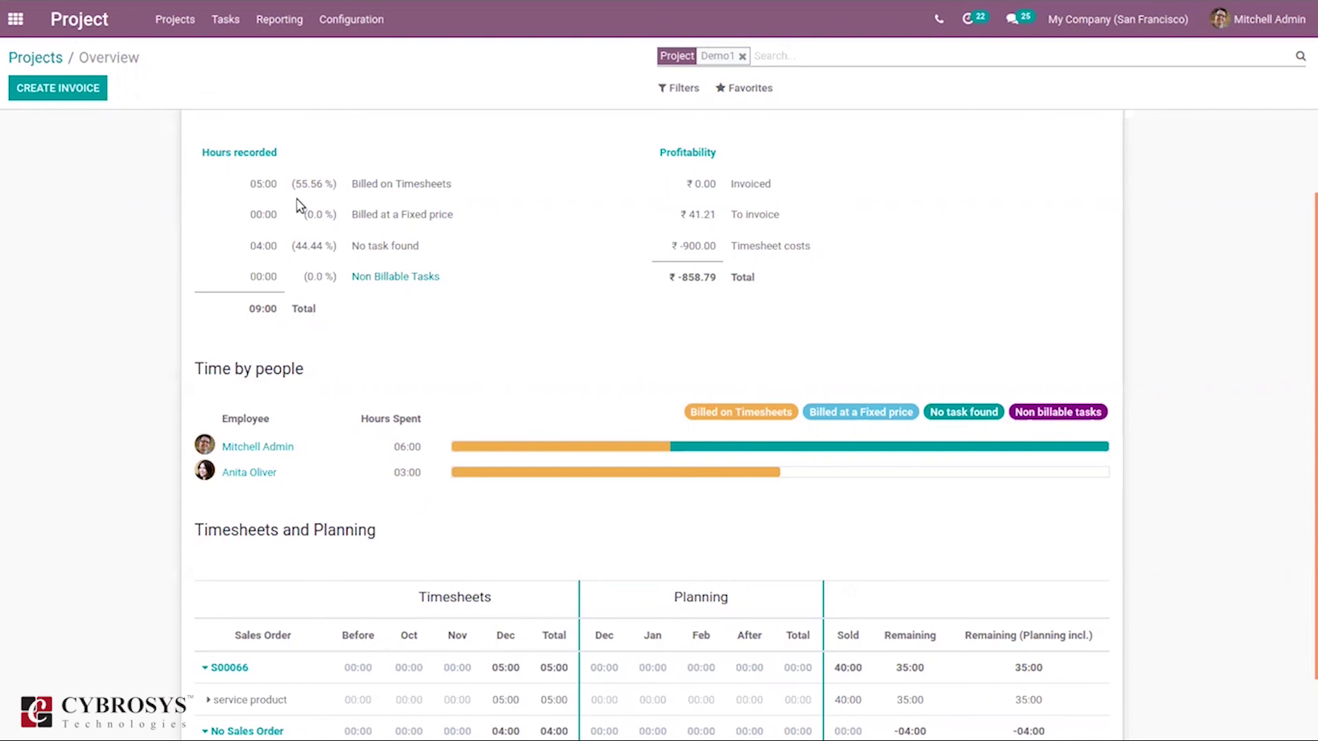
Check the list of own tasks and reopen the Demo1 project's overview from the projects list
click(220, 19)
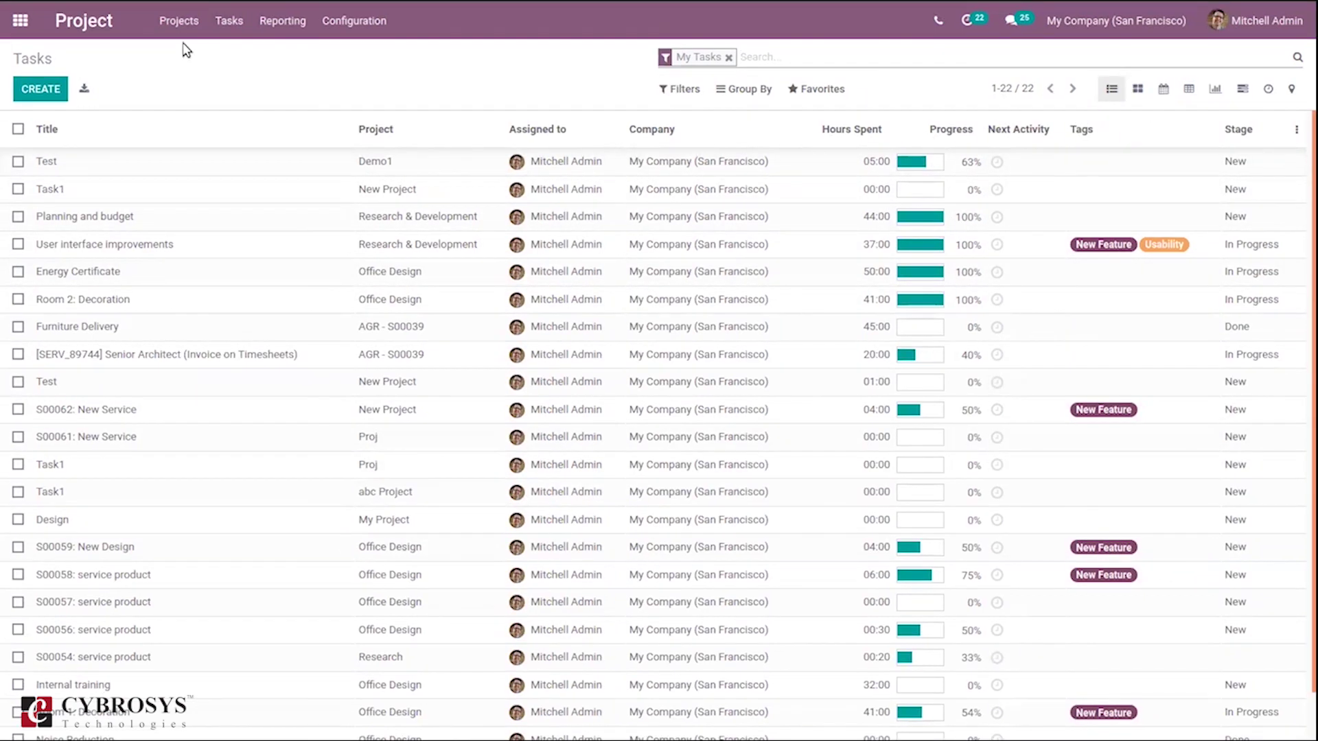
click(180, 21)
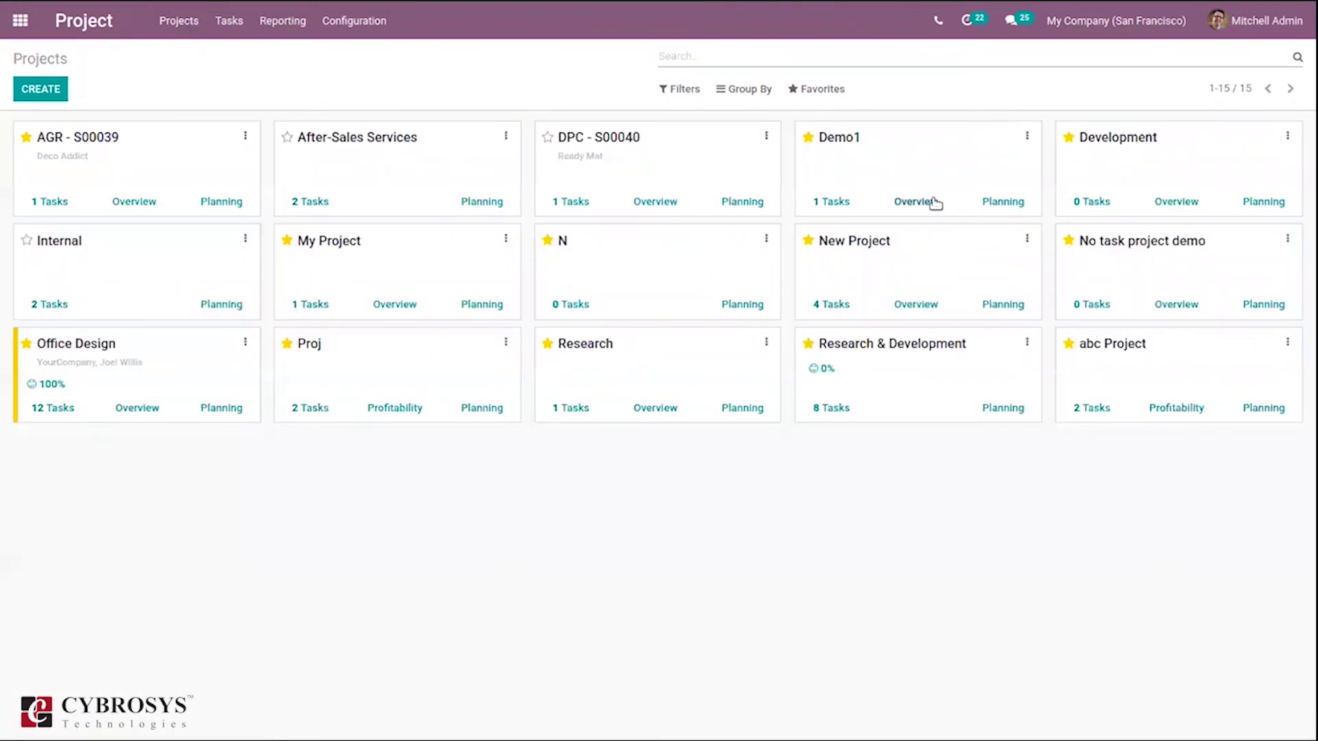
click(935, 203)
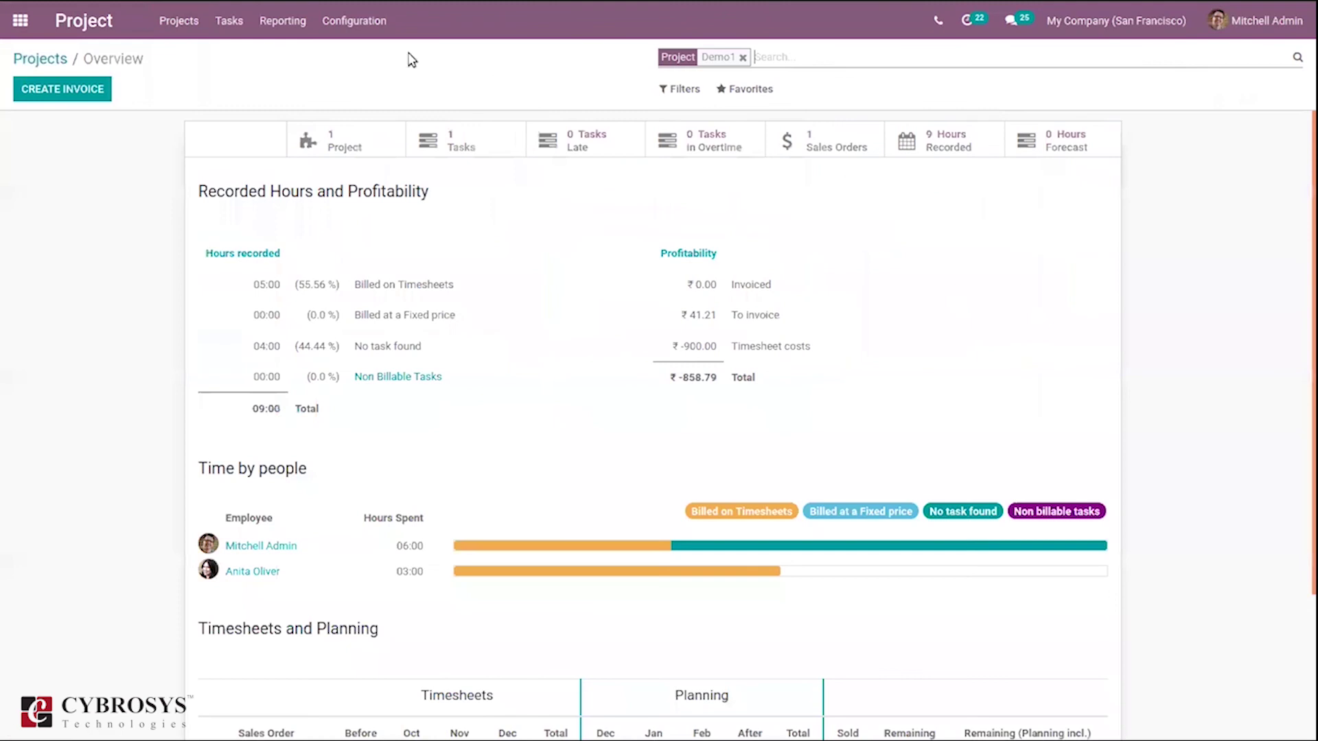